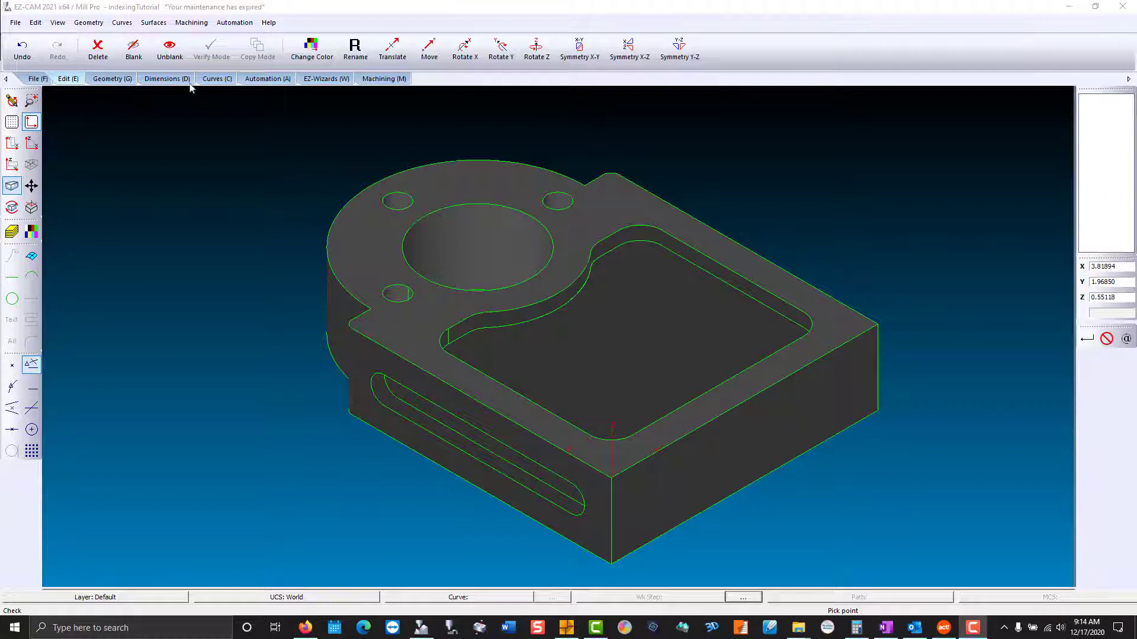
- Blank every surface of the part so only the green wireframe edges show
{"action": "left_click", "coordinate": [136, 52]}
{"action": "left_click", "coordinate": [32, 255]}
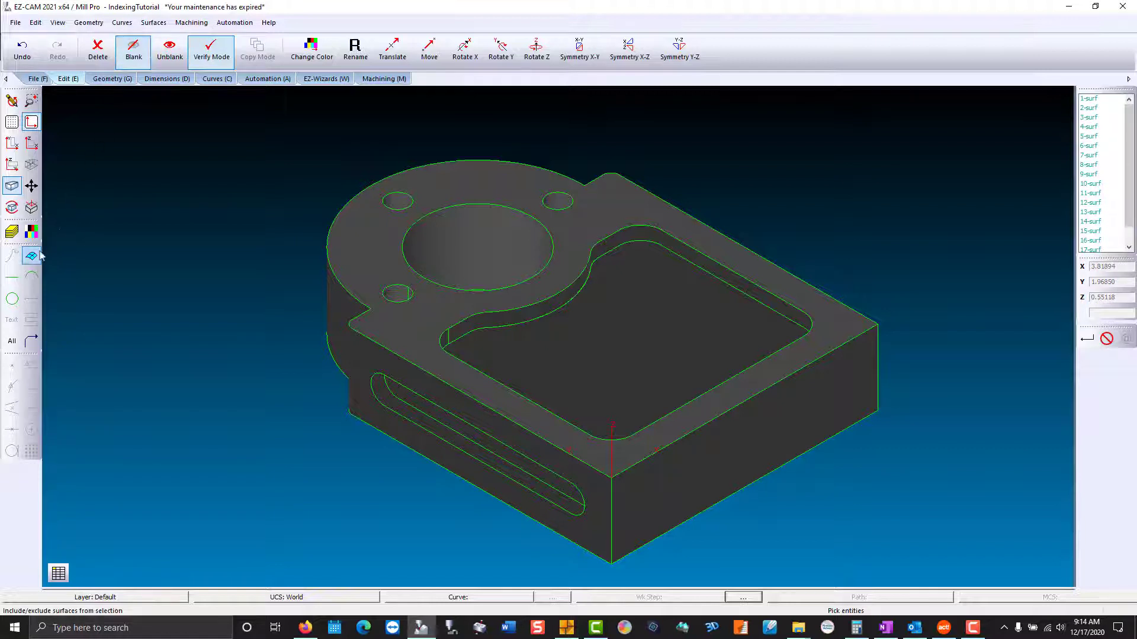
{"action": "left_click", "coordinate": [13, 342]}
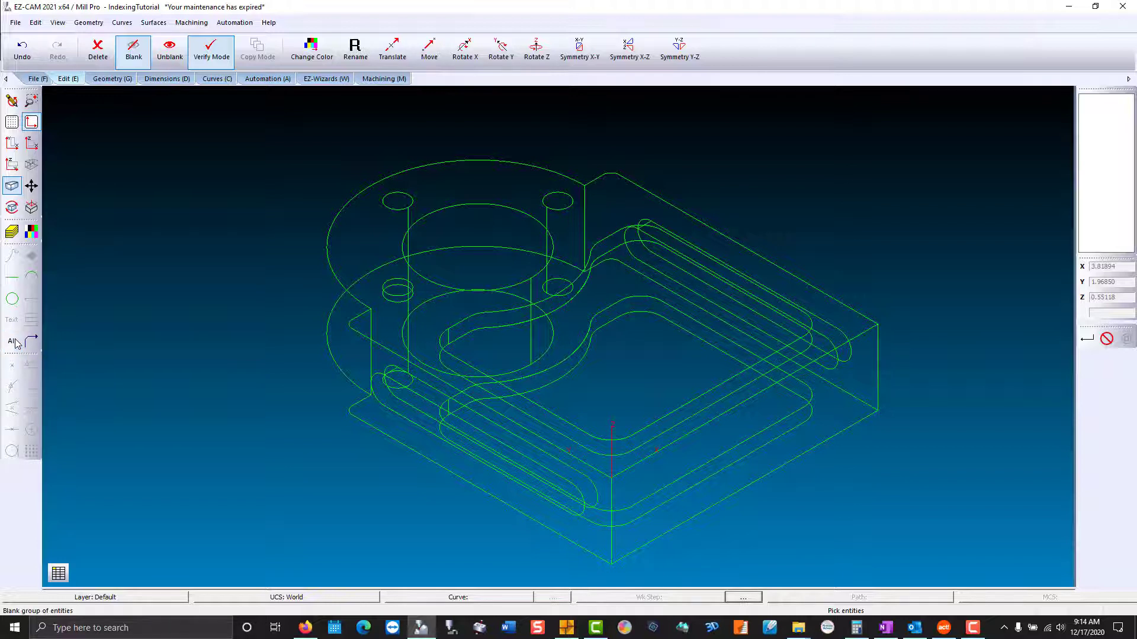
- Draw two vertical two-point lines down the part from the arc midpoint and the edge midpoint
{"action": "left_click", "coordinate": [115, 81]}
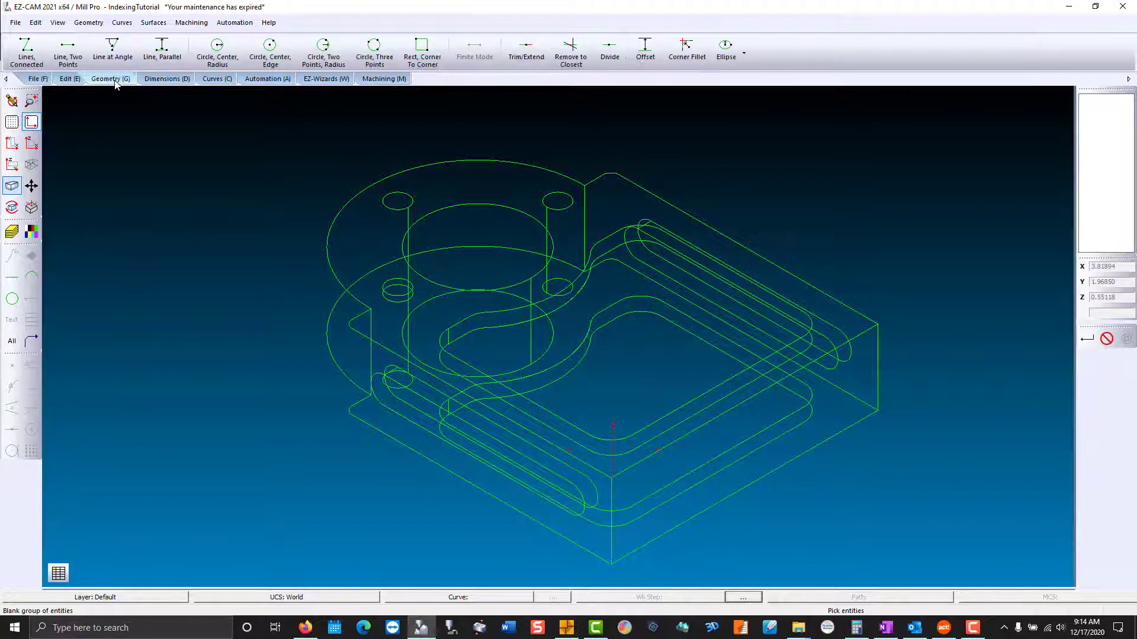
{"action": "left_click", "coordinate": [68, 54]}
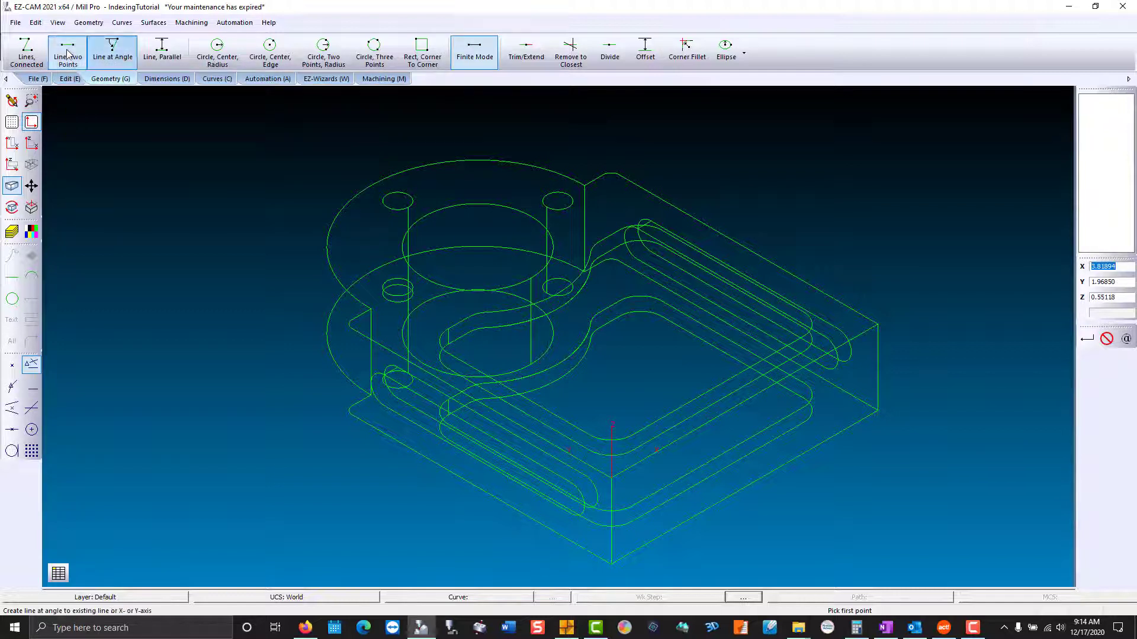
{"action": "left_click", "coordinate": [366, 194]}
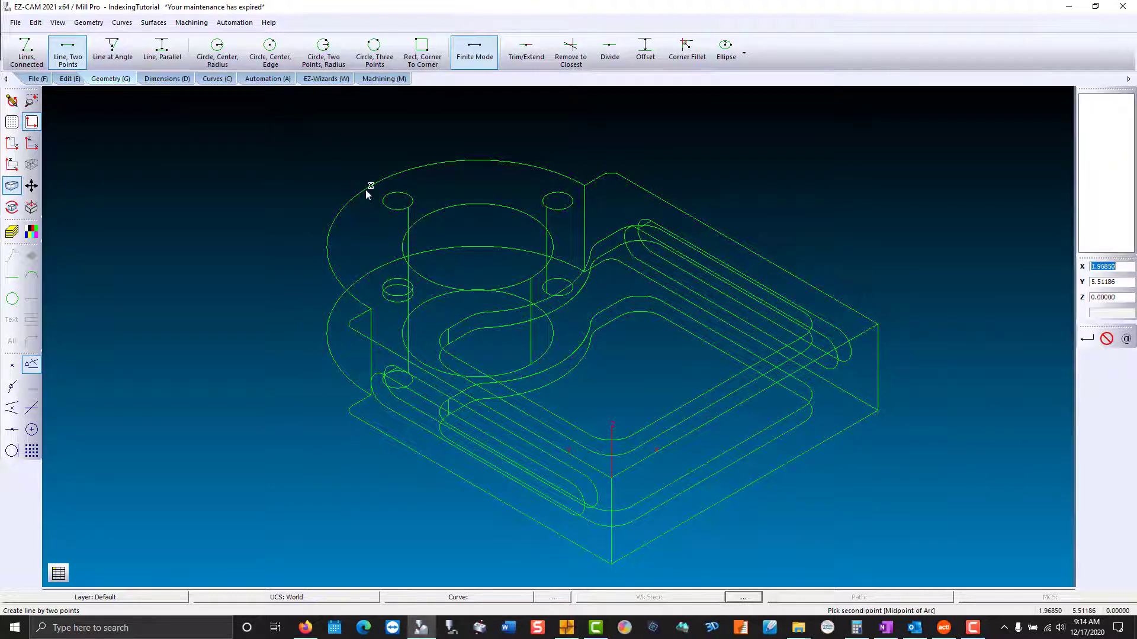
{"action": "left_click", "coordinate": [371, 273]}
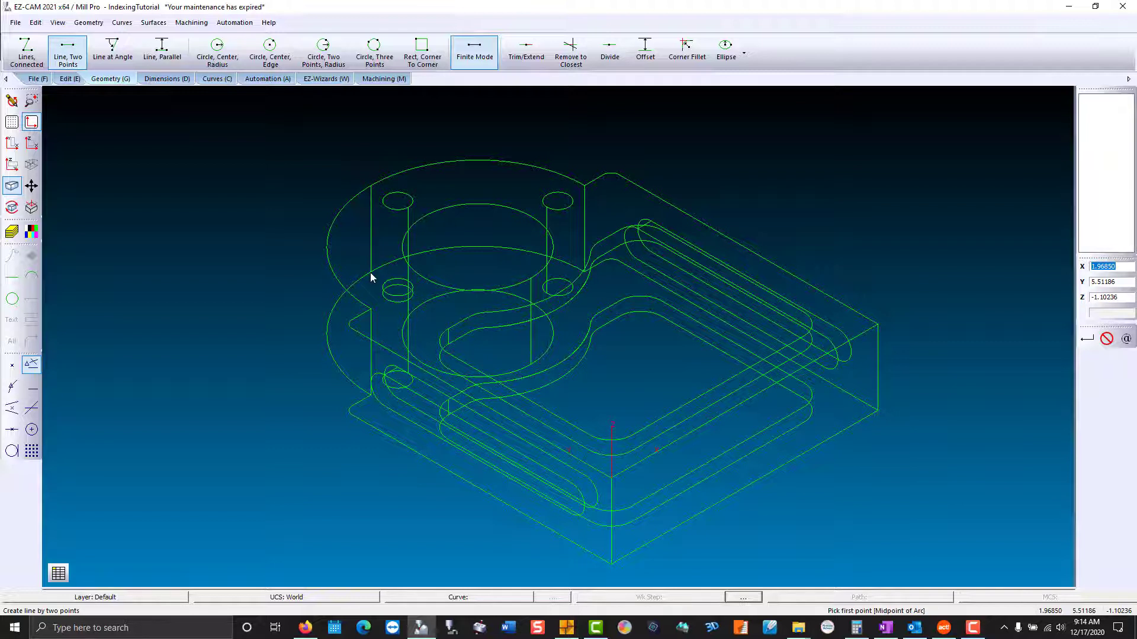
{"action": "left_click", "coordinate": [747, 400]}
{"action": "left_click", "coordinate": [753, 487]}
- Define a three-point UCS: origin at the line midpoint, X toward the arc midpoint, Y along the front edge
{"action": "left_click", "coordinate": [57, 23]}
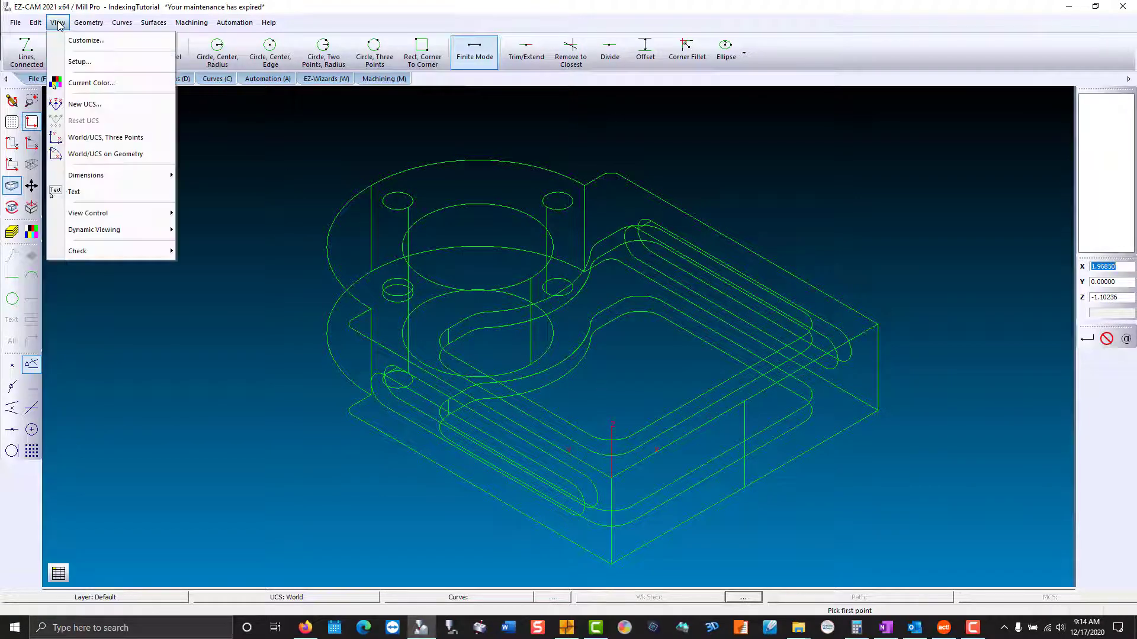
{"action": "left_click", "coordinate": [62, 138]}
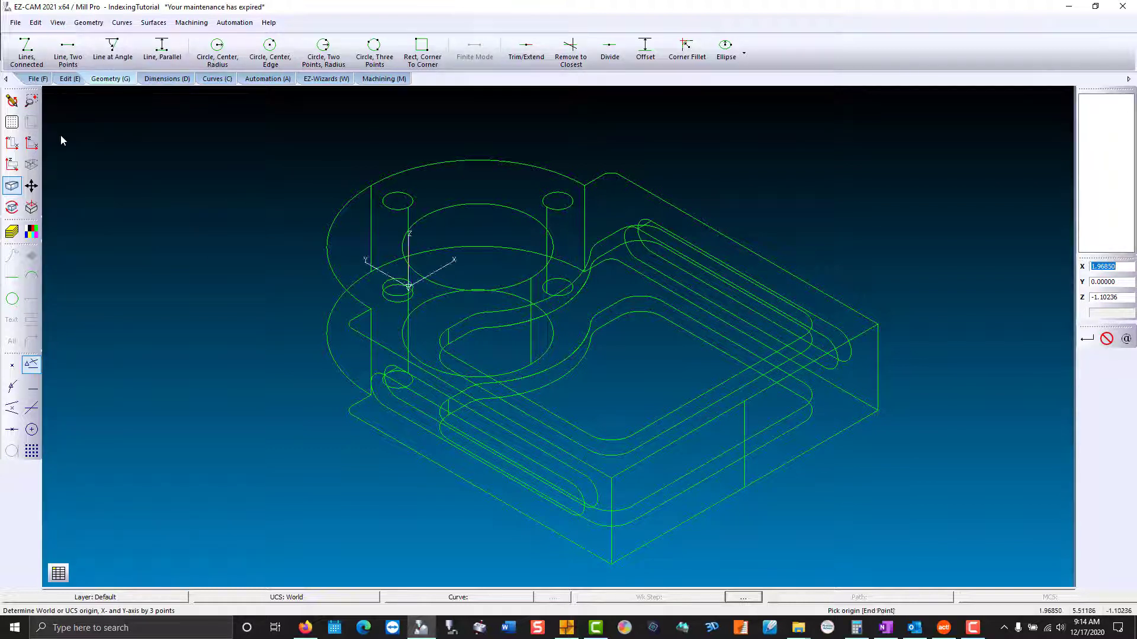
{"action": "left_click", "coordinate": [745, 438]}
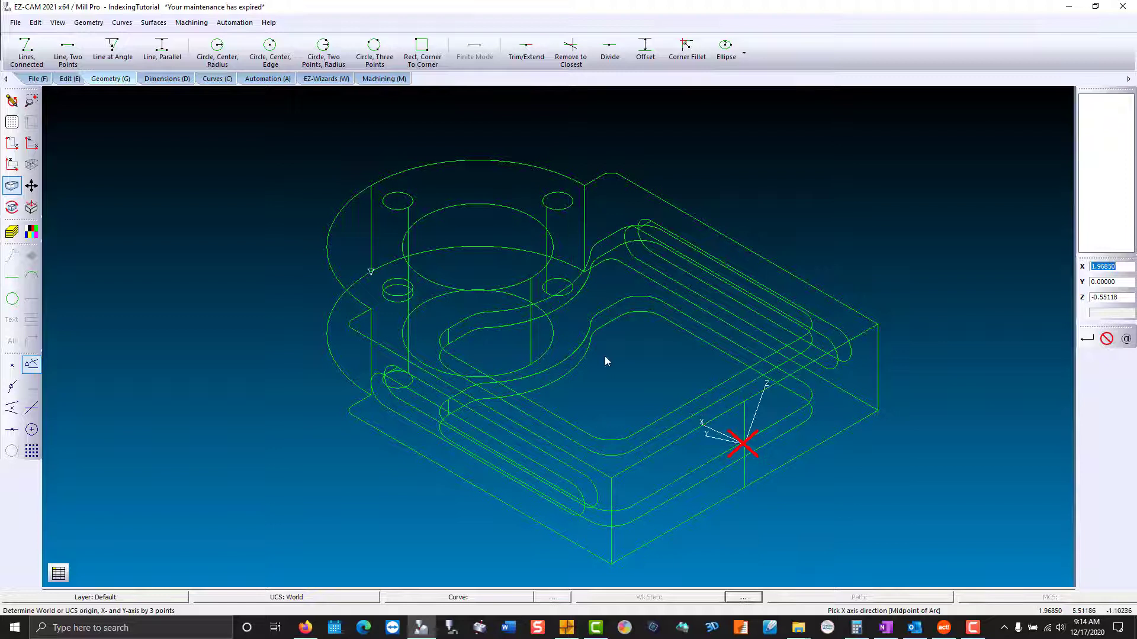
{"action": "left_click", "coordinate": [371, 233]}
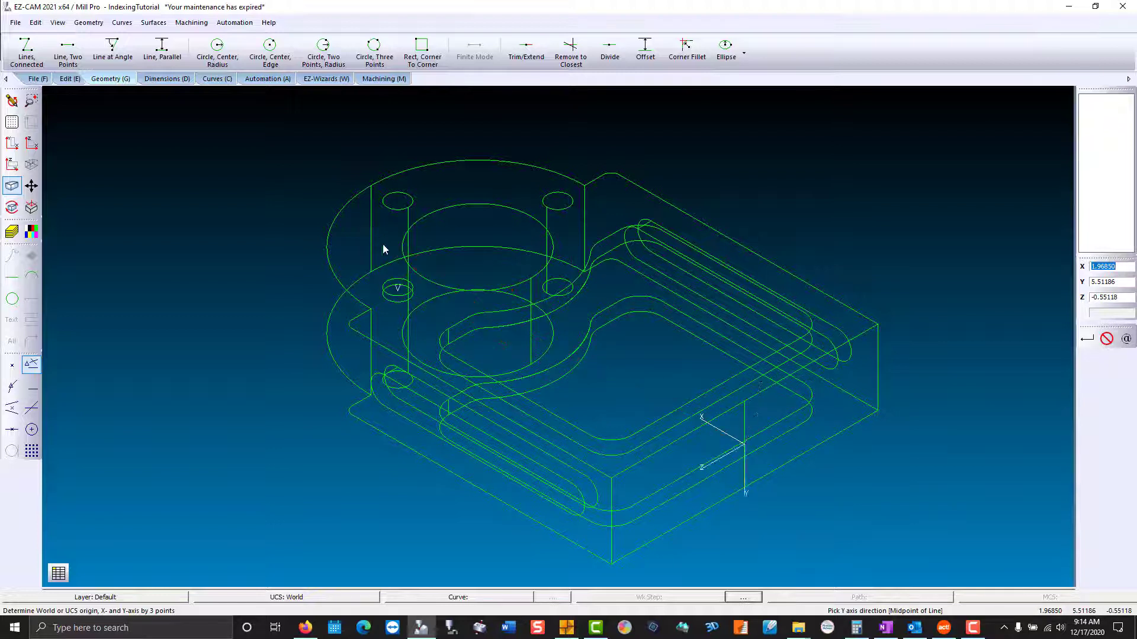
{"action": "left_click", "coordinate": [612, 510]}
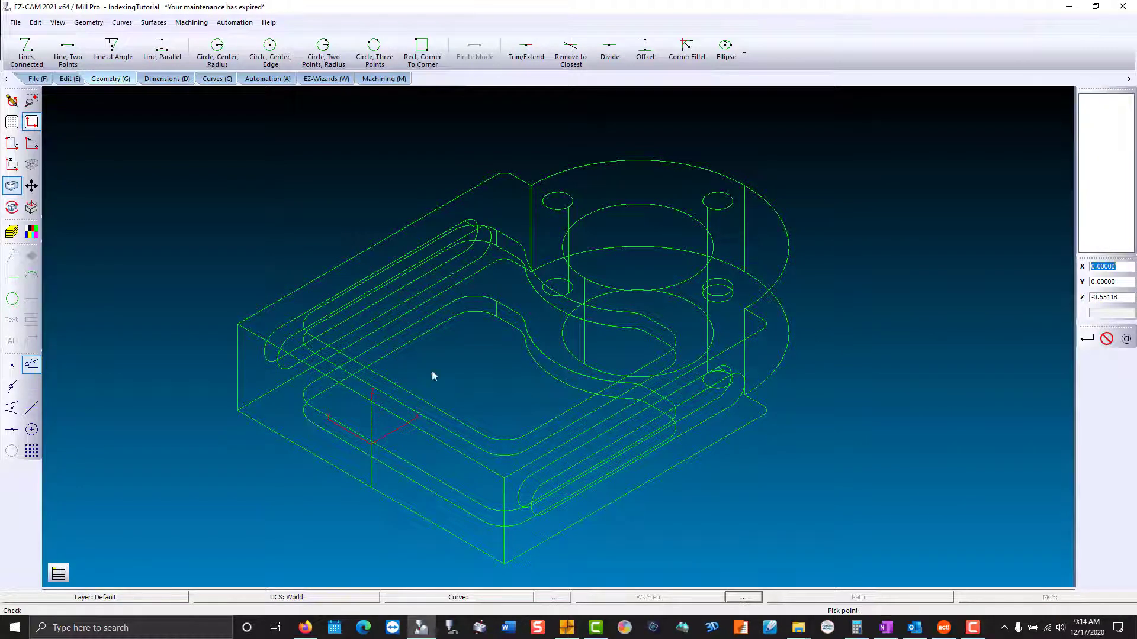
- Unblank all surfaces so the part displays as a shaded solid again
{"action": "left_click", "coordinate": [55, 81]}
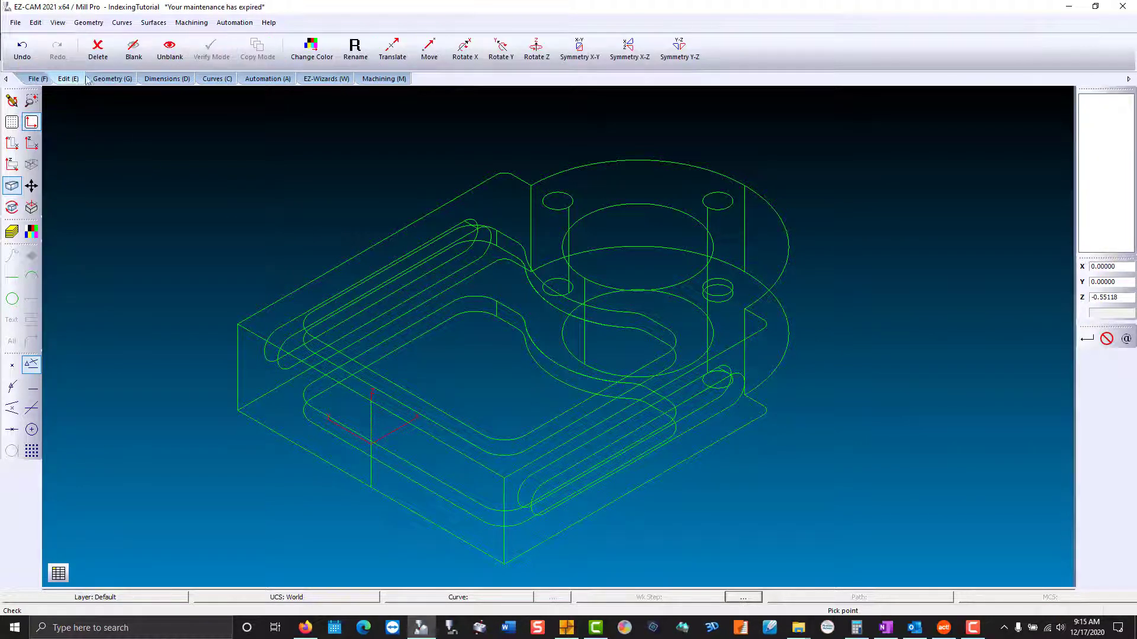
{"action": "left_click", "coordinate": [181, 58]}
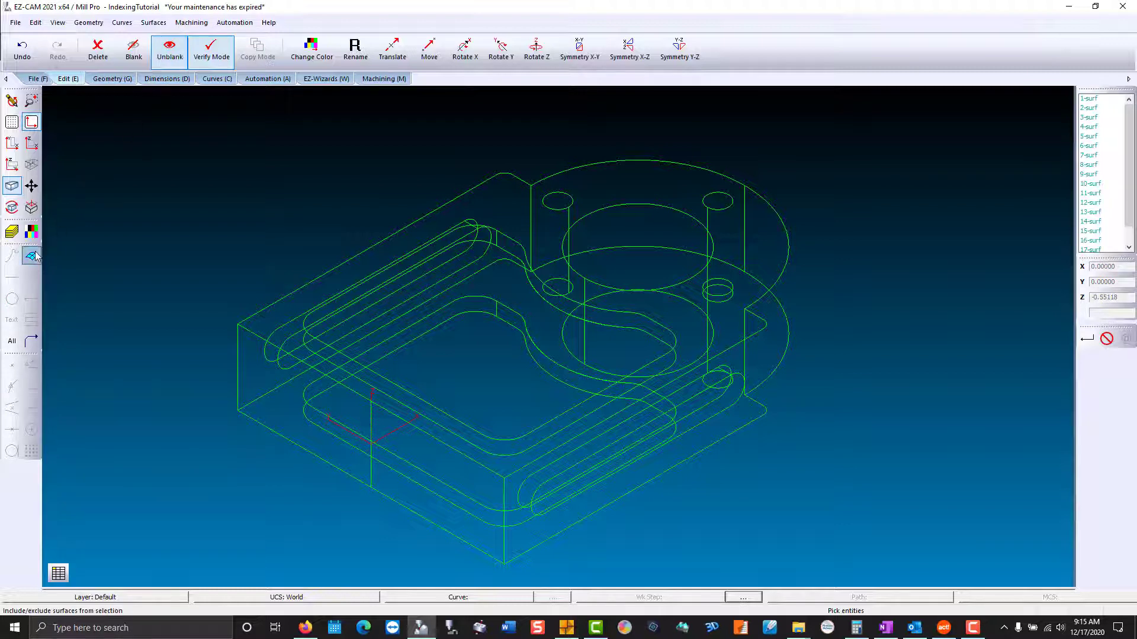
{"action": "left_click", "coordinate": [11, 342]}
{"action": "key", "text": "Return"}
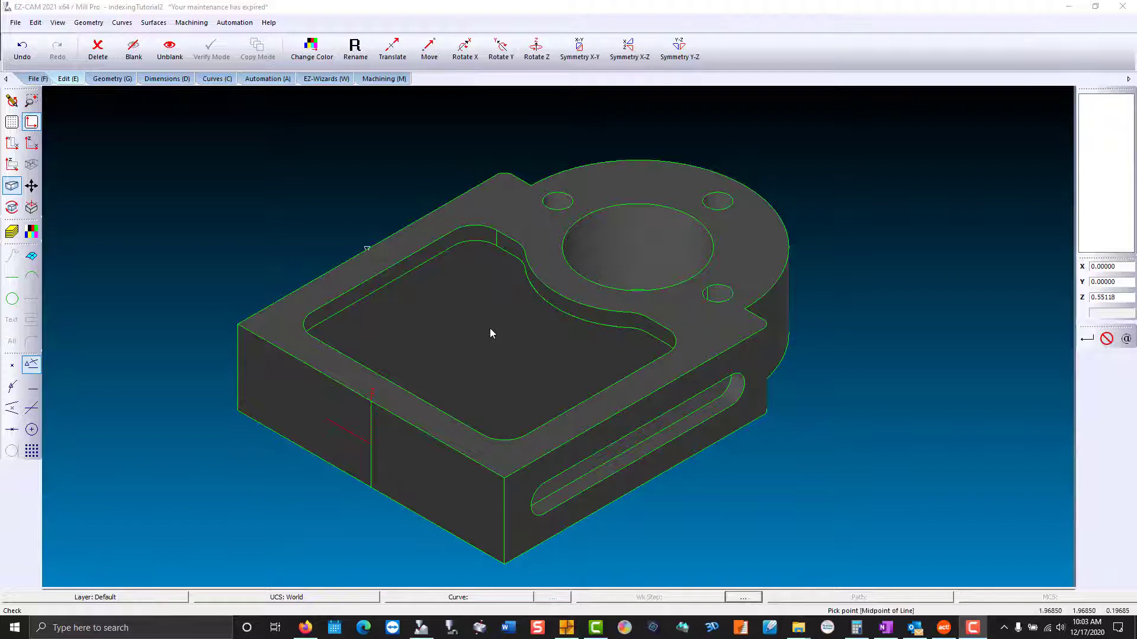
- Create face curve Crv1 around the edges of the large pocket floor
{"action": "left_click", "coordinate": [217, 80]}
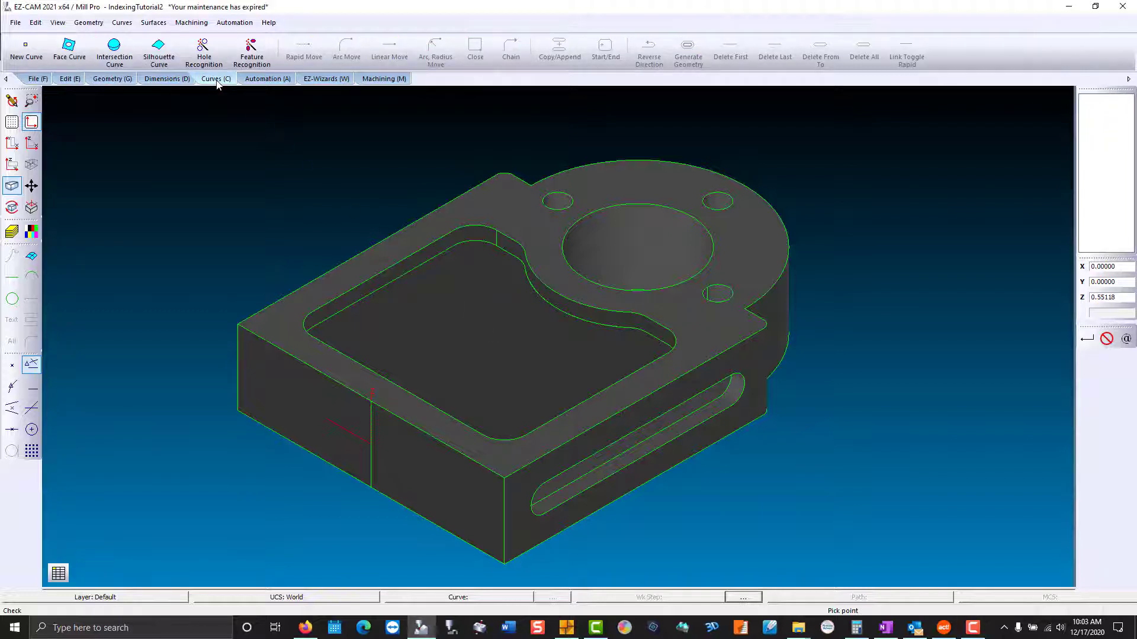
{"action": "left_click", "coordinate": [70, 46]}
{"action": "key", "text": "Return"}
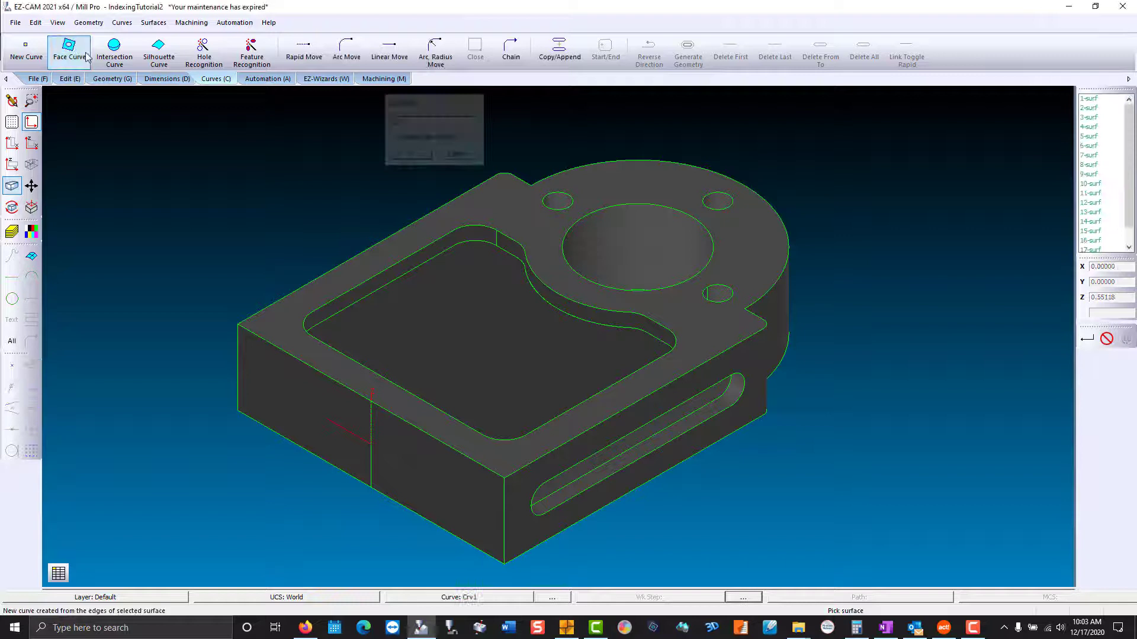
{"action": "left_click", "coordinate": [489, 326]}
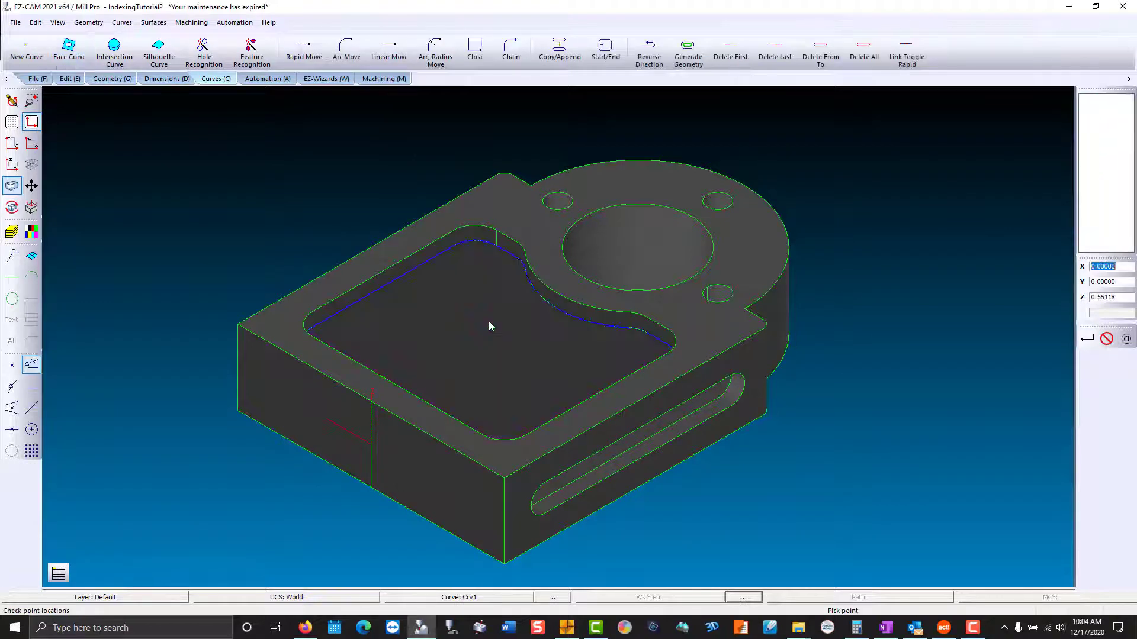
{"action": "mouse_move", "coordinate": [486, 329]}
{"action": "left_mouse_down"}
{"action": "mouse_move", "coordinate": [387, 307]}
{"action": "mouse_move", "coordinate": [401, 308]}
{"action": "left_mouse_up"}
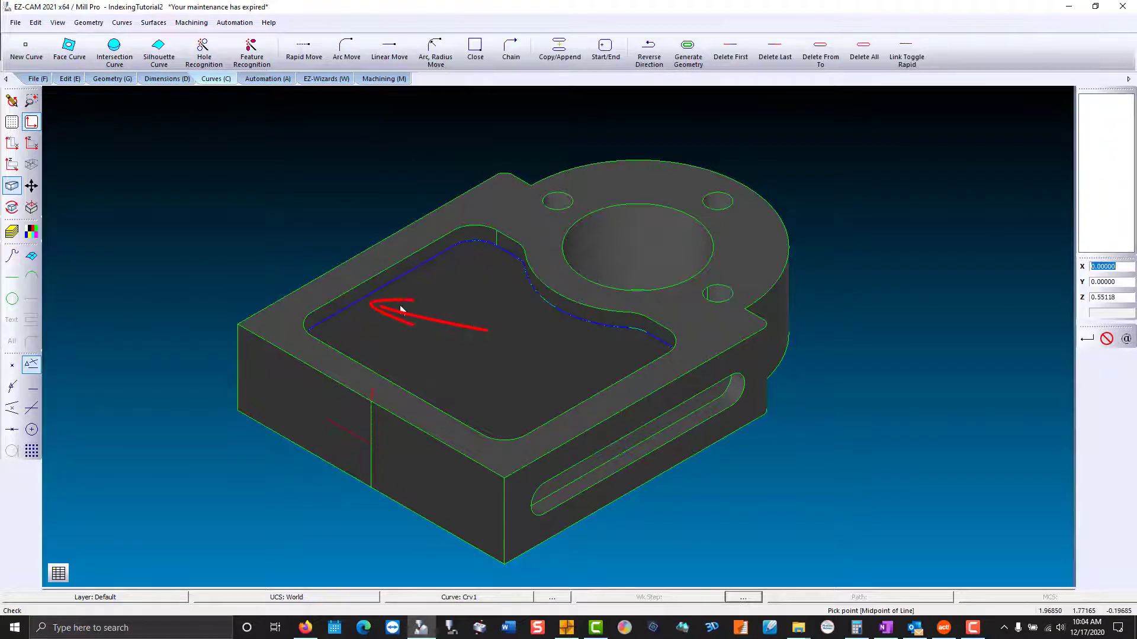
- Start a new Pocket work step named 'pocket'
{"action": "left_click", "coordinate": [266, 79]}
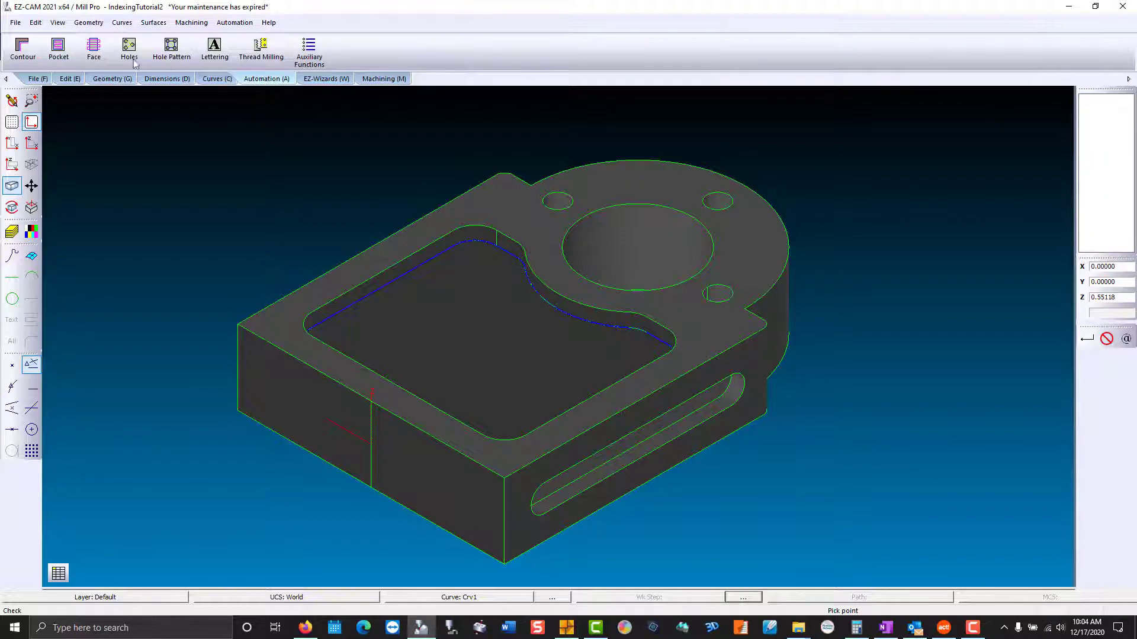
{"action": "left_click", "coordinate": [60, 53]}
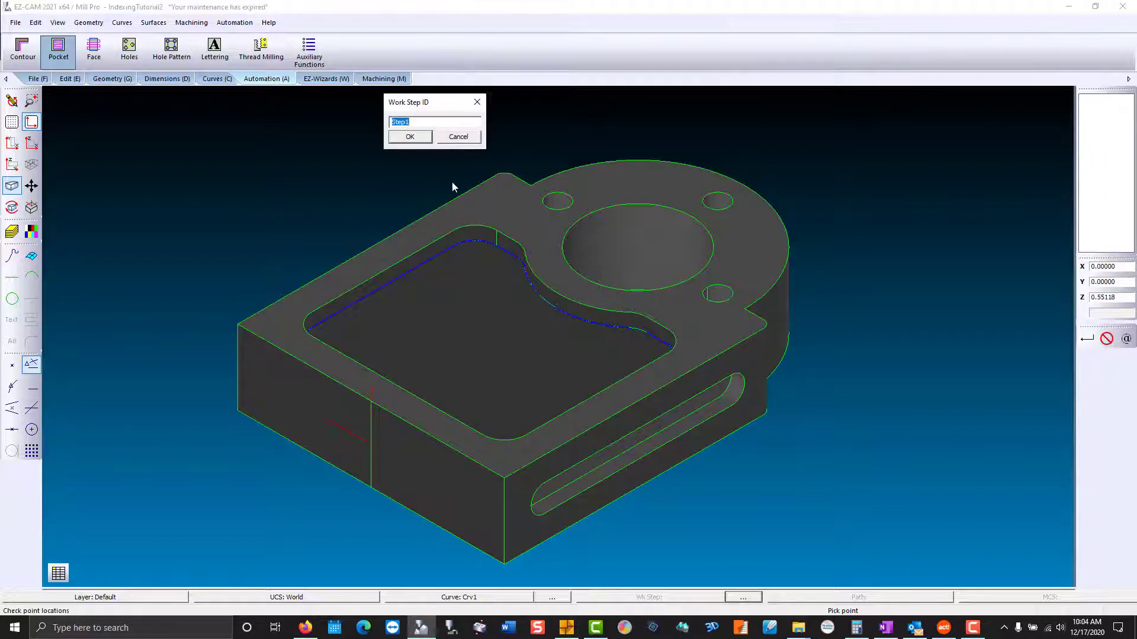
{"action": "type", "text": "pocket"}
{"action": "key", "text": "Return"}
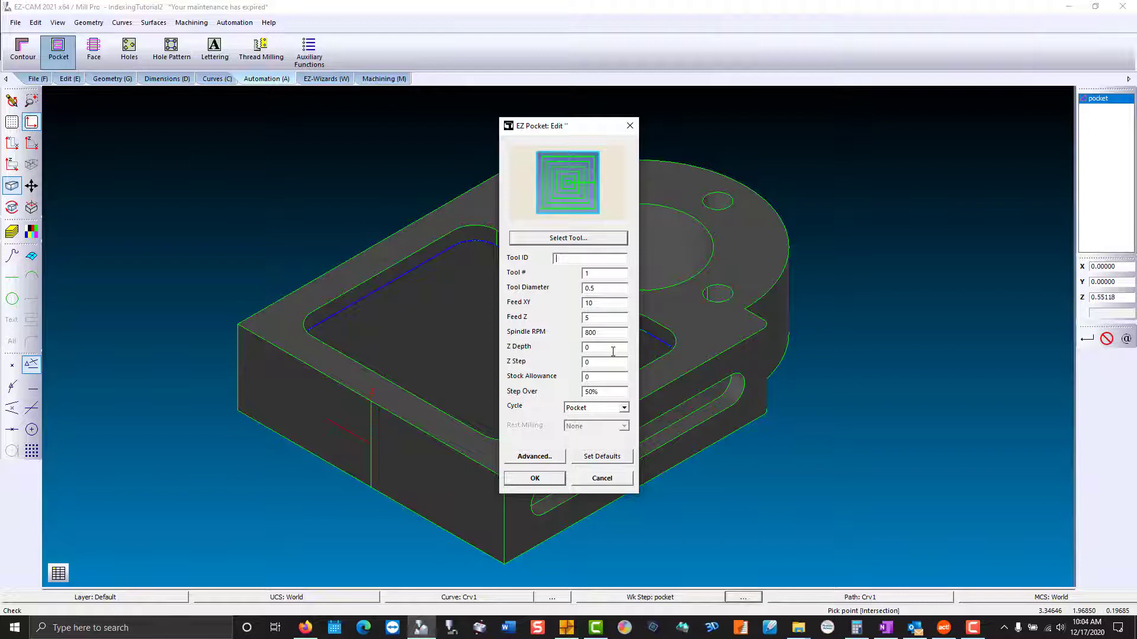
- Set the pocket cycle to Pocket (HSM) and accept to generate the toolpath
{"action": "left_click", "coordinate": [624, 408]}
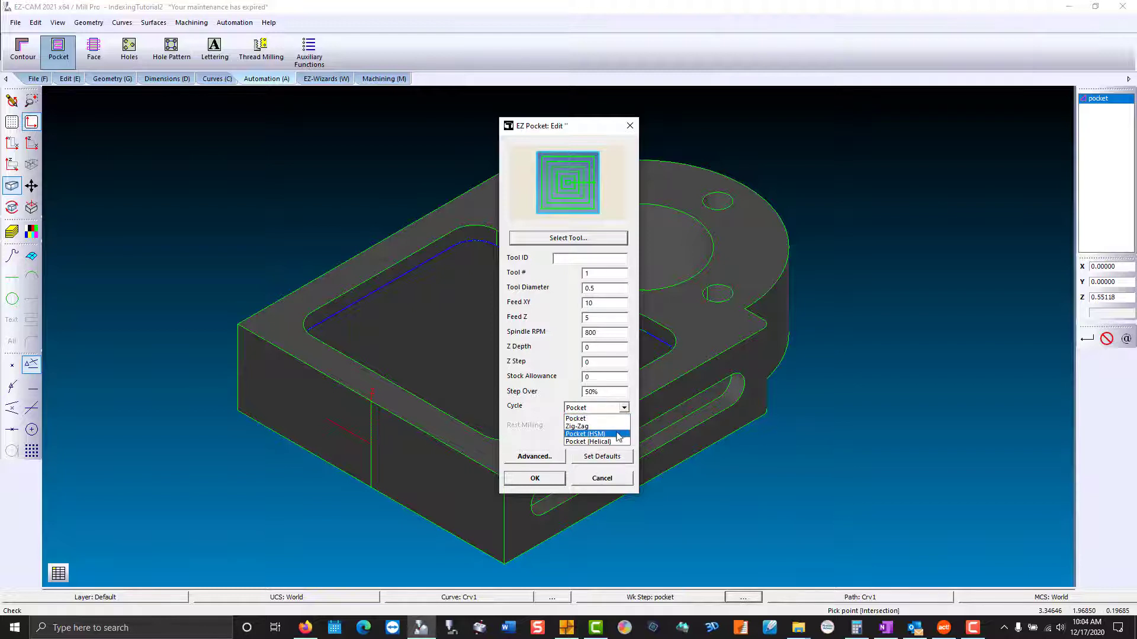
{"action": "left_click", "coordinate": [615, 434]}
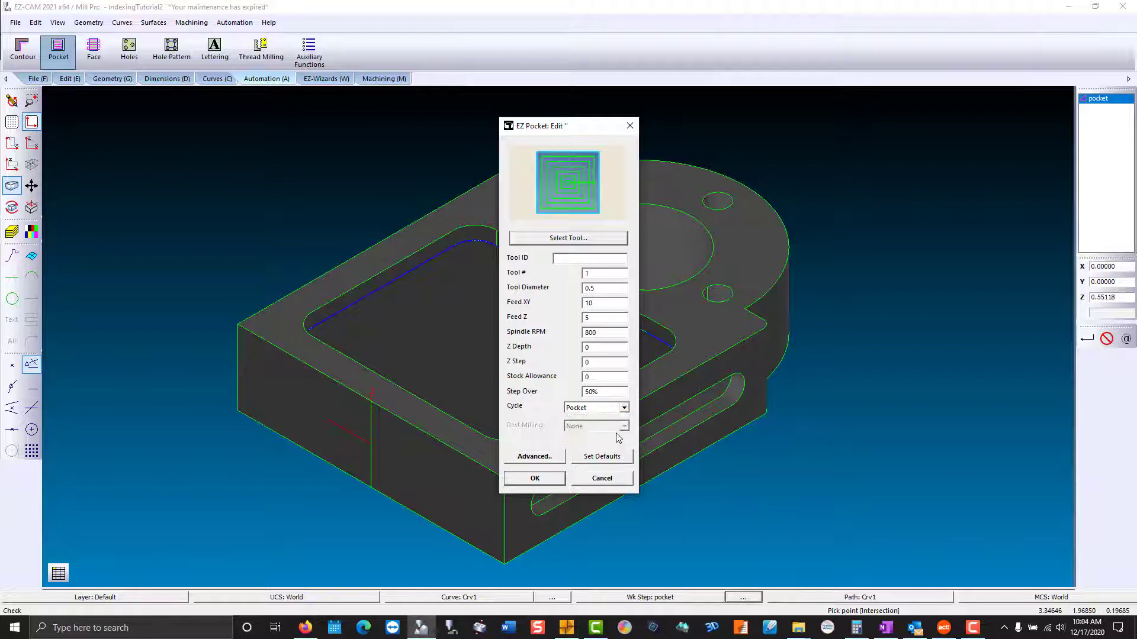
{"action": "left_click", "coordinate": [548, 479]}
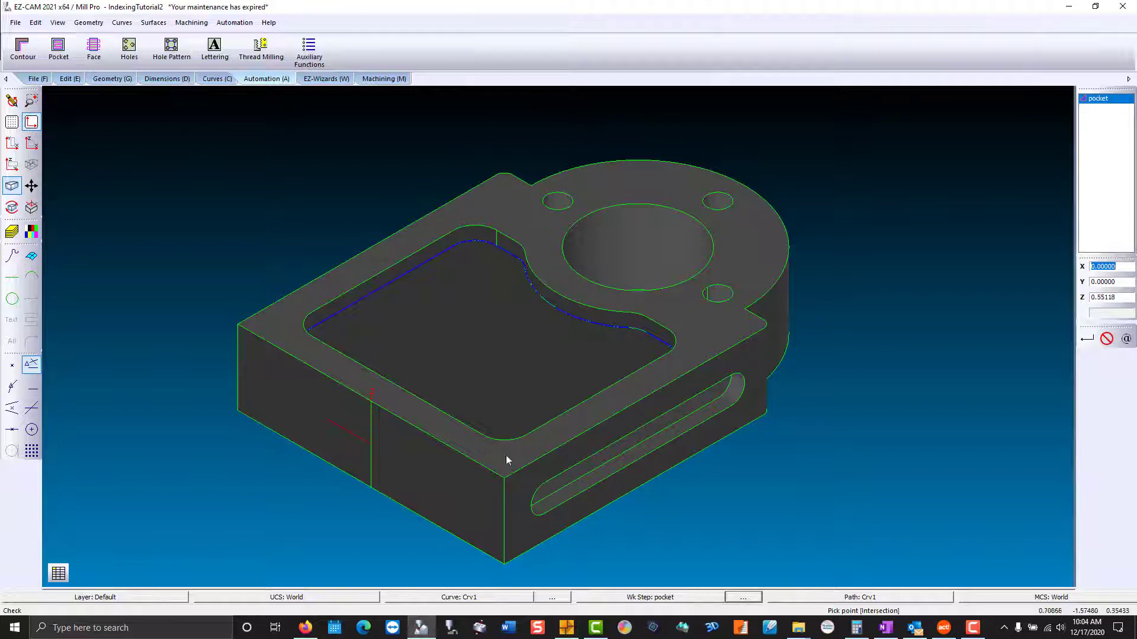
{"action": "left_click", "coordinate": [372, 434]}
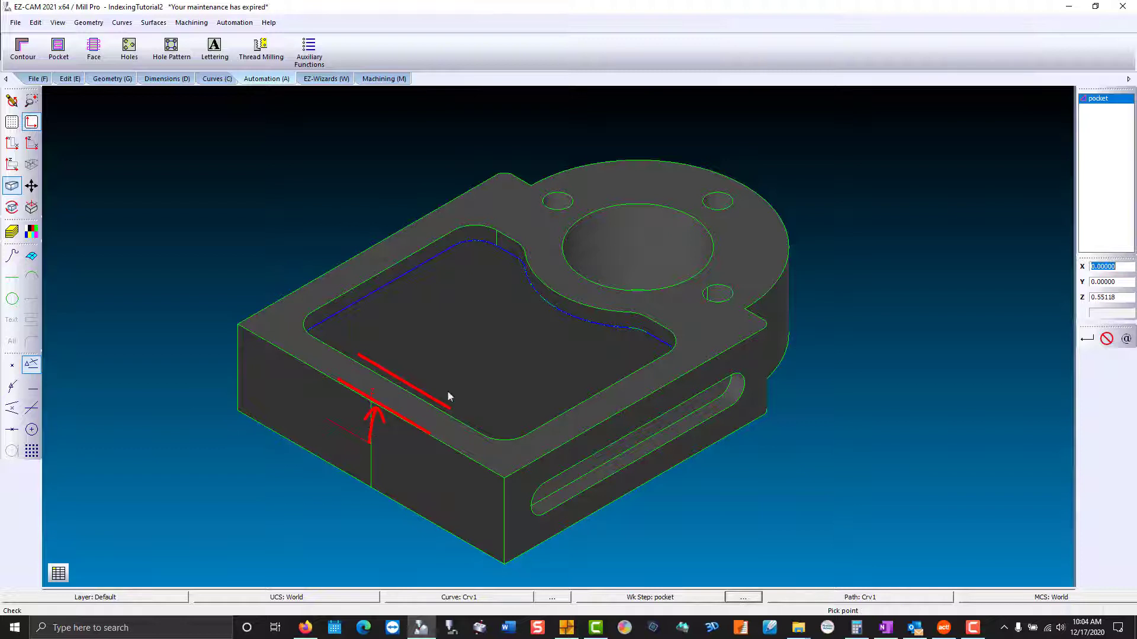
- In the pocket step's advanced data, paste Surface 0.5512, auto-fill Depth 0.19686, and close
{"action": "double_click", "coordinate": [1095, 99]}
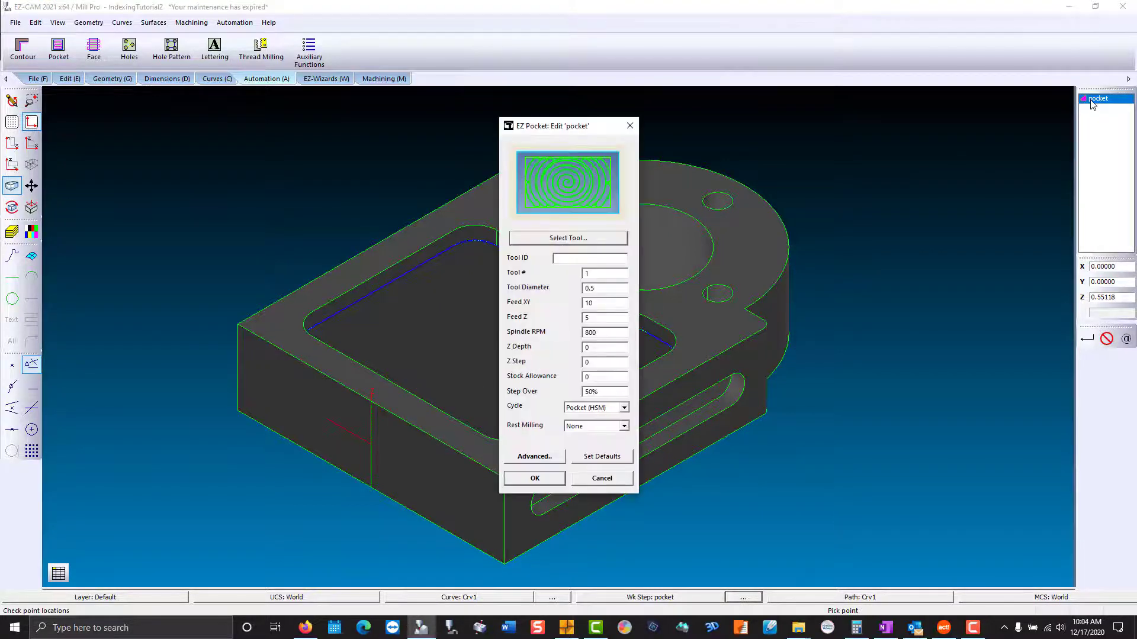
{"action": "left_click", "coordinate": [538, 458]}
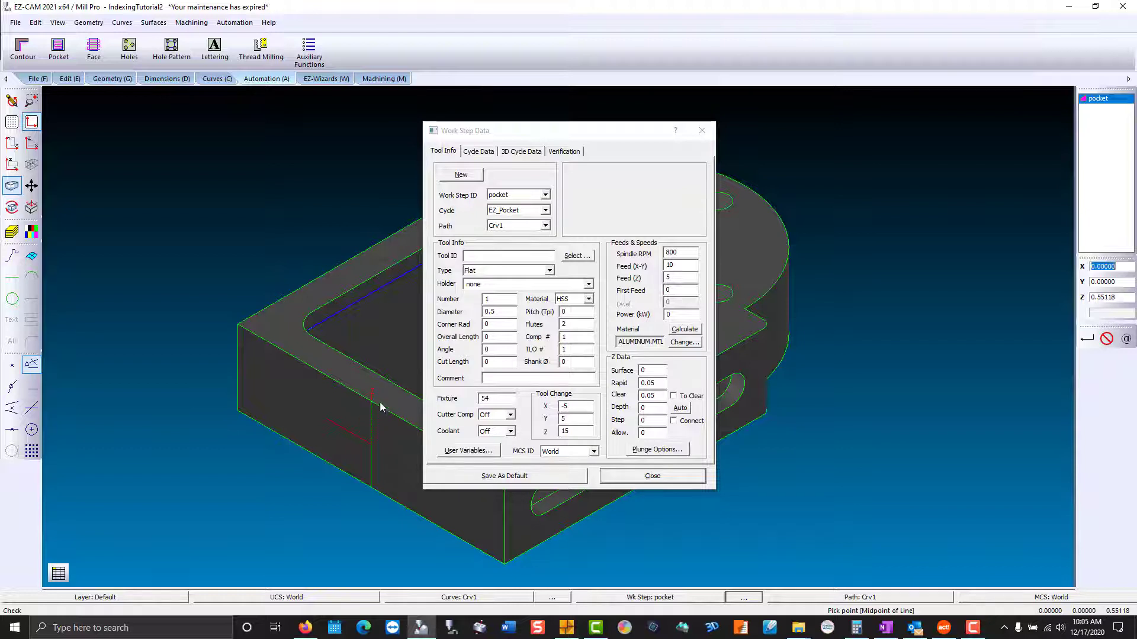
{"action": "left_click", "coordinate": [642, 371]}
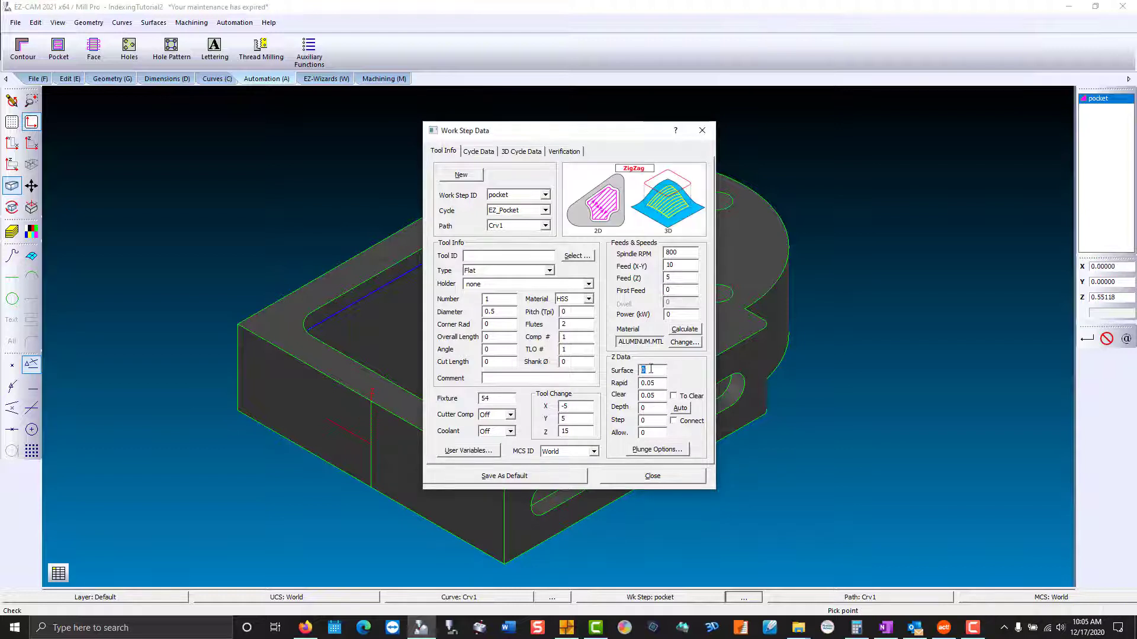
{"action": "right_click", "coordinate": [656, 368]}
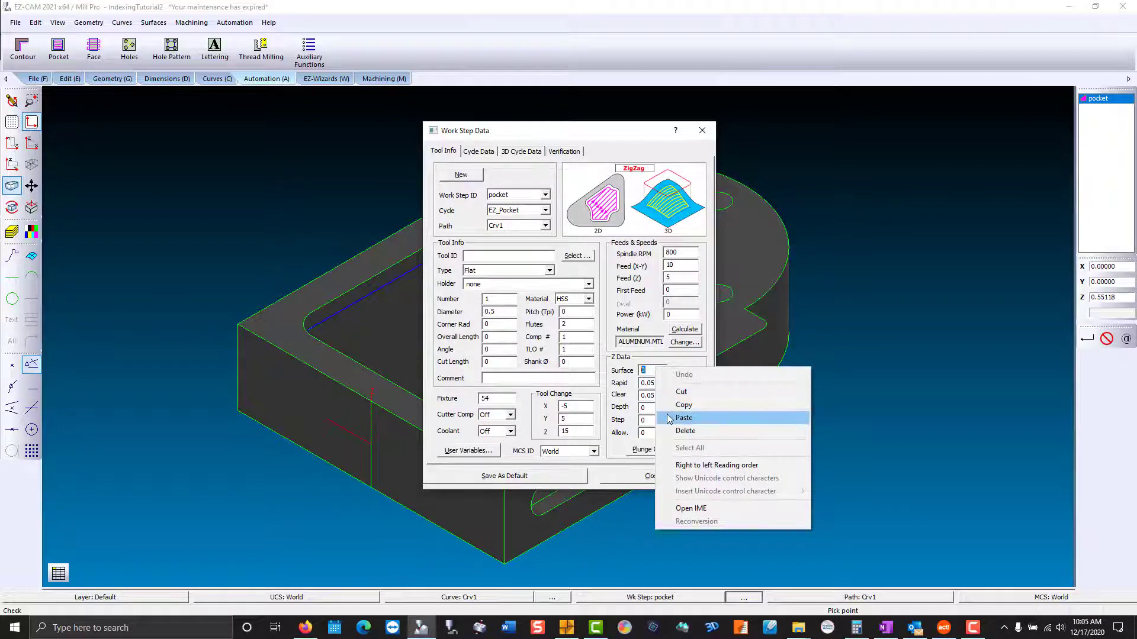
{"action": "left_click", "coordinate": [669, 419]}
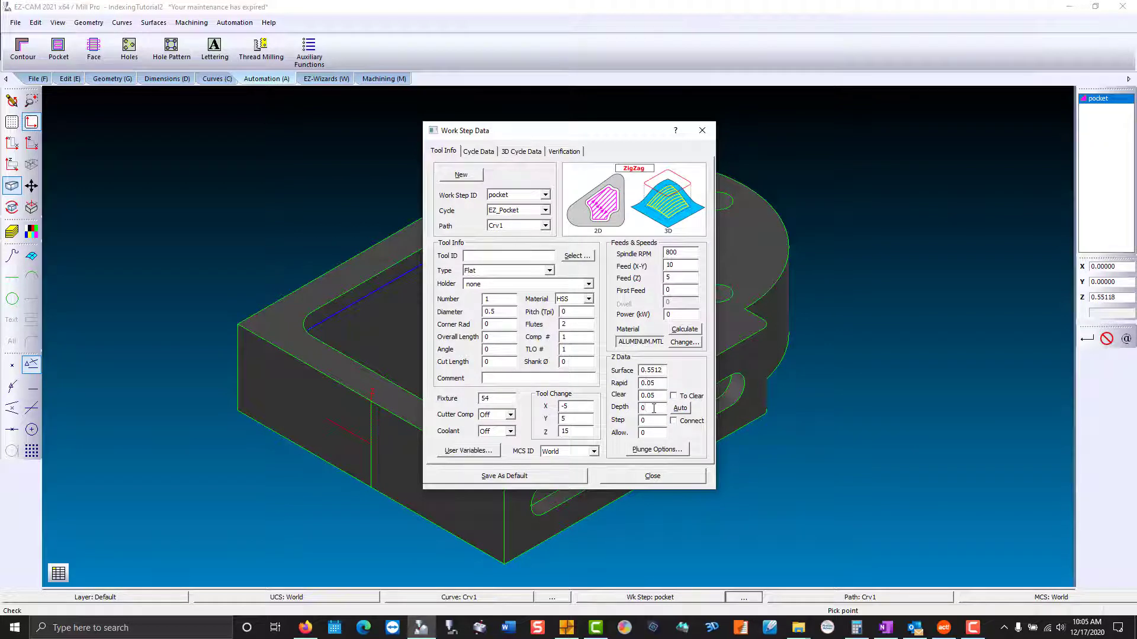
{"action": "left_click", "coordinate": [680, 409]}
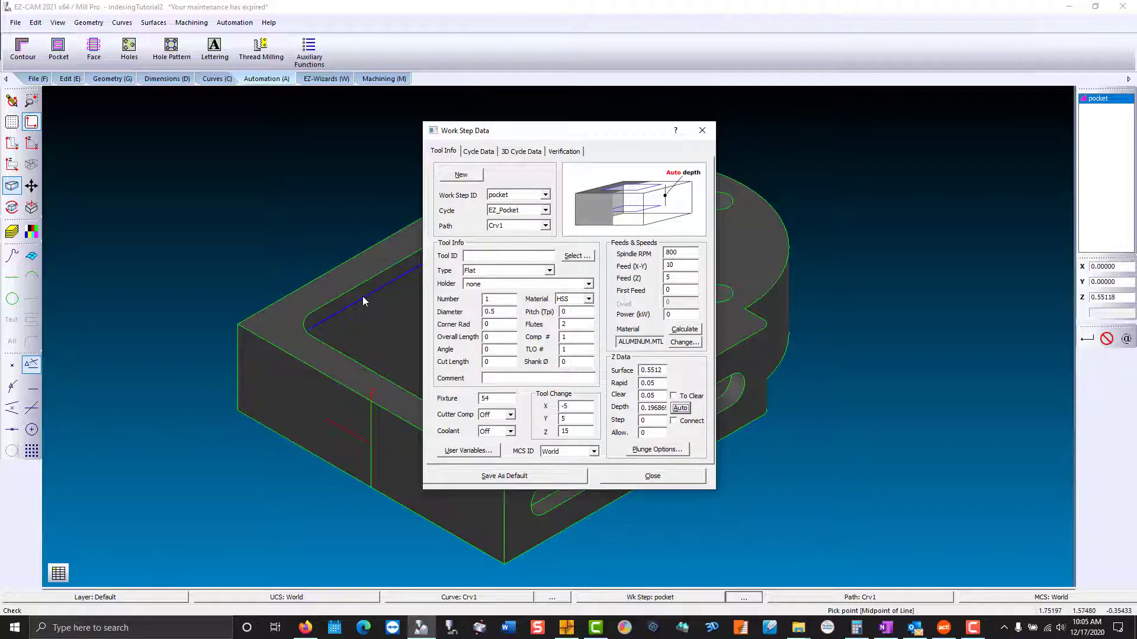
{"action": "left_click", "coordinate": [616, 471]}
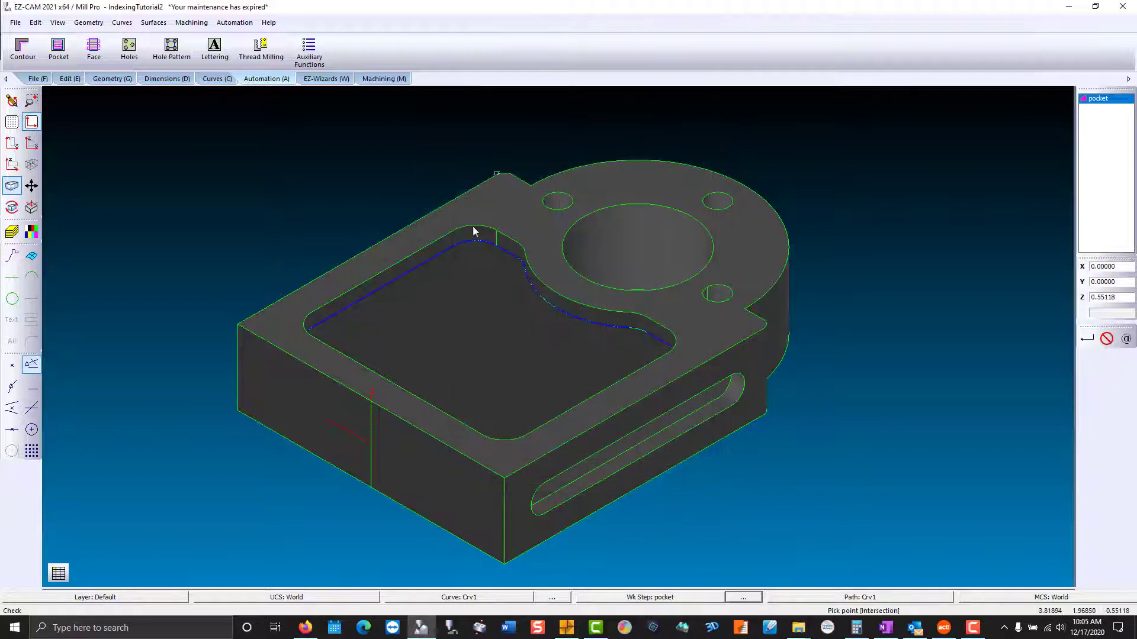
- Verify the pocket toolpath, preview the cut on 3D stock, then exit the preview
{"action": "left_click", "coordinate": [382, 78]}
{"action": "left_click", "coordinate": [386, 59]}
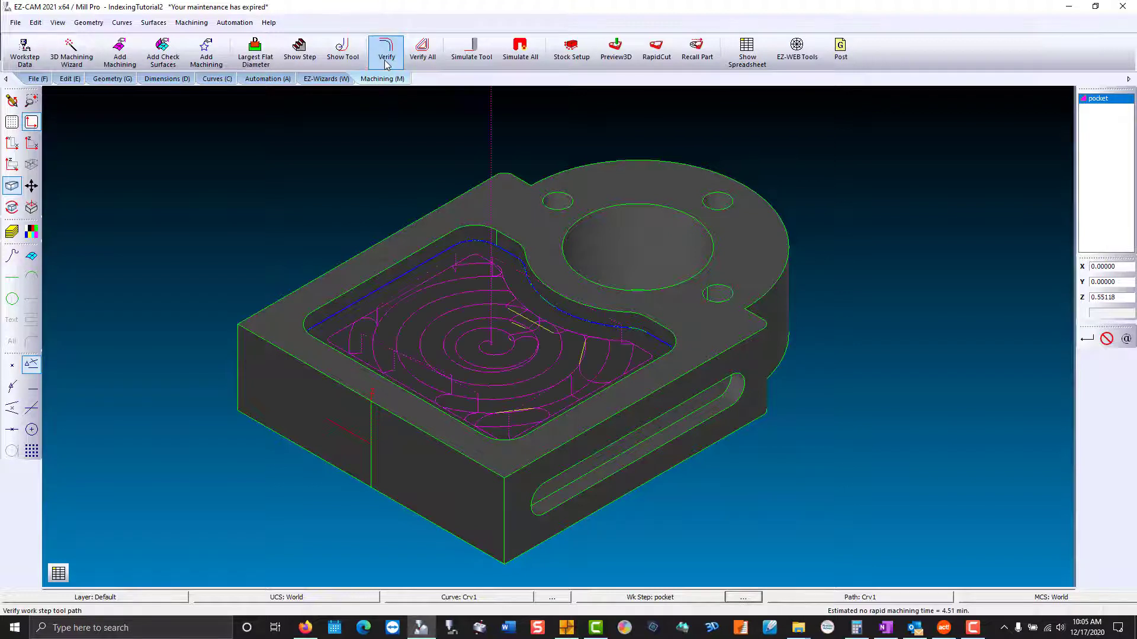
{"action": "left_click", "coordinate": [618, 52]}
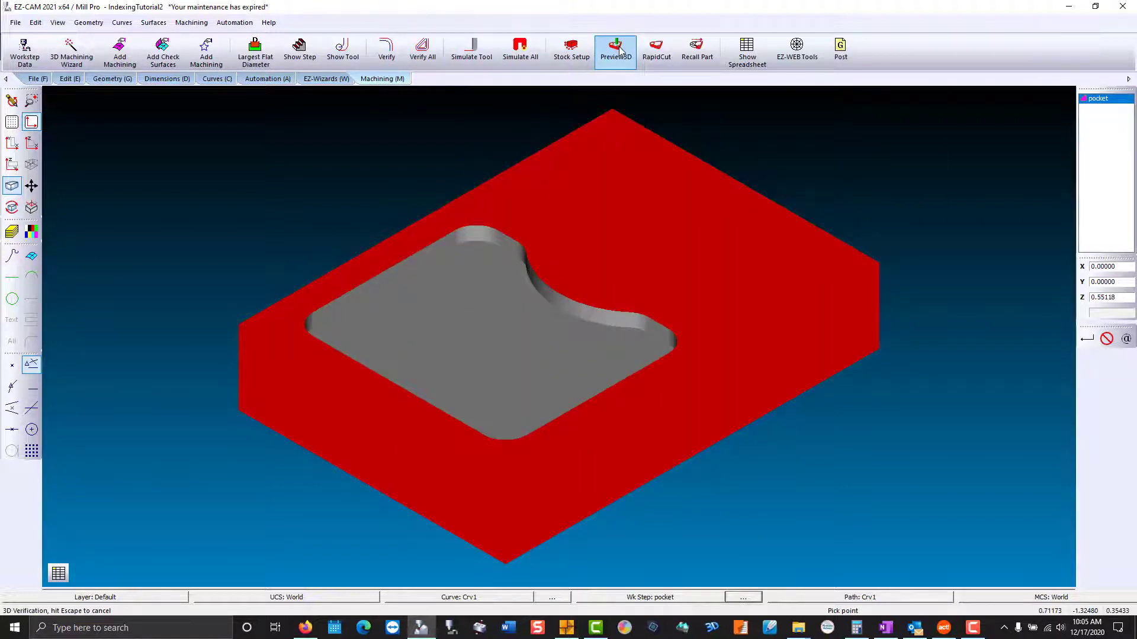
{"action": "key", "text": "Escape"}
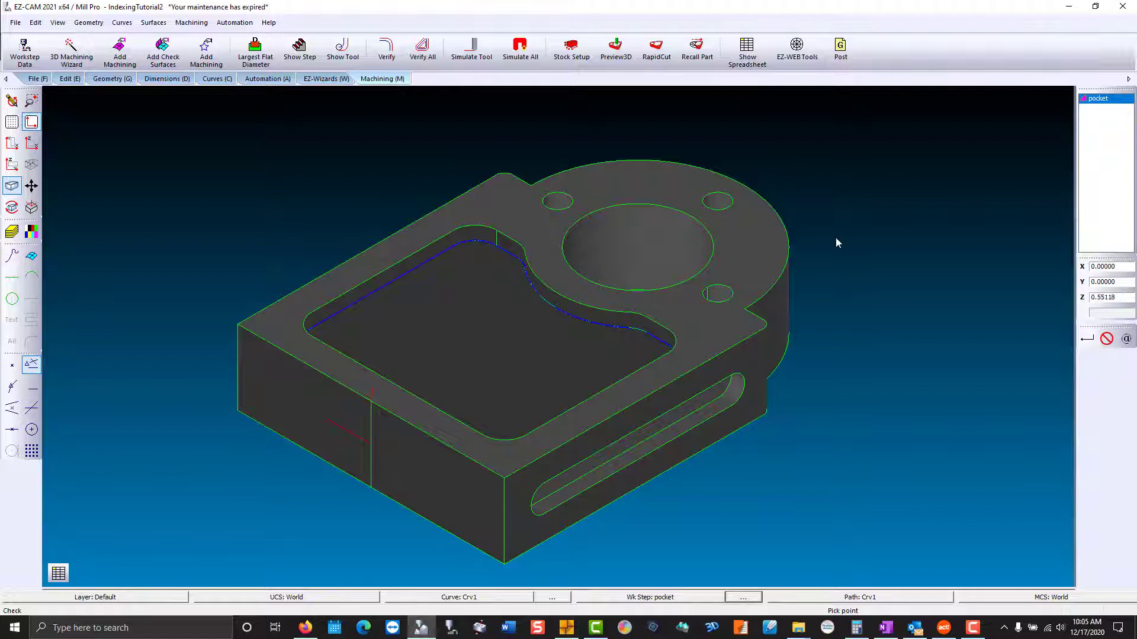
- Create curve Crv2 from the left notch corner along the outer rim arc to the far part corner
{"action": "scroll", "coordinate": [836, 243], "scroll_direction": "up", "scroll_amount": 3}
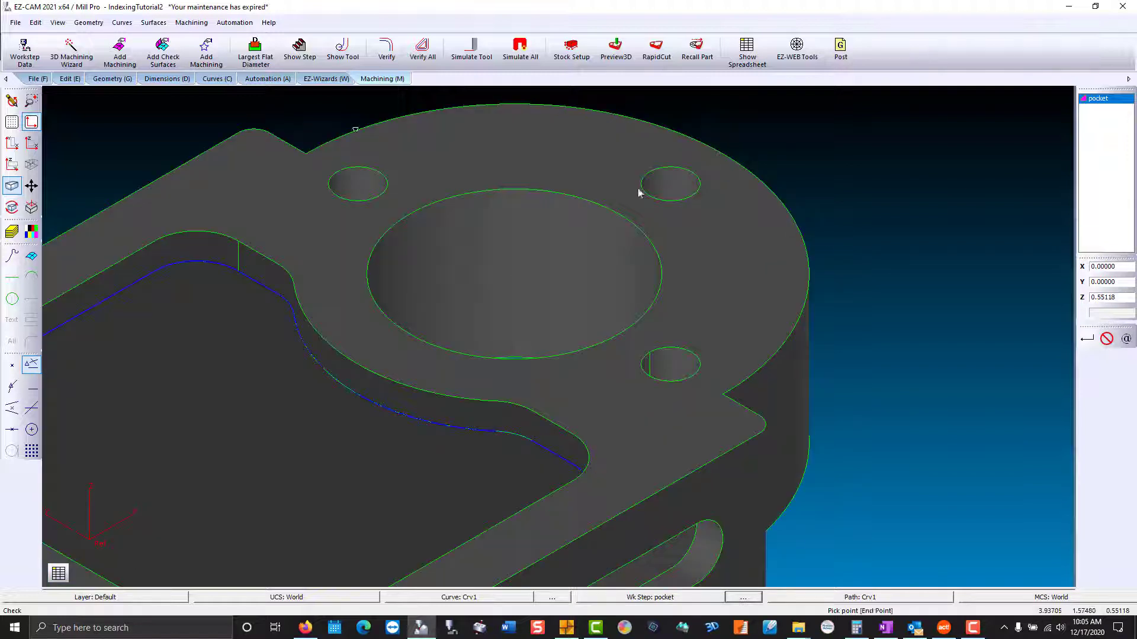
{"action": "left_click", "coordinate": [217, 80]}
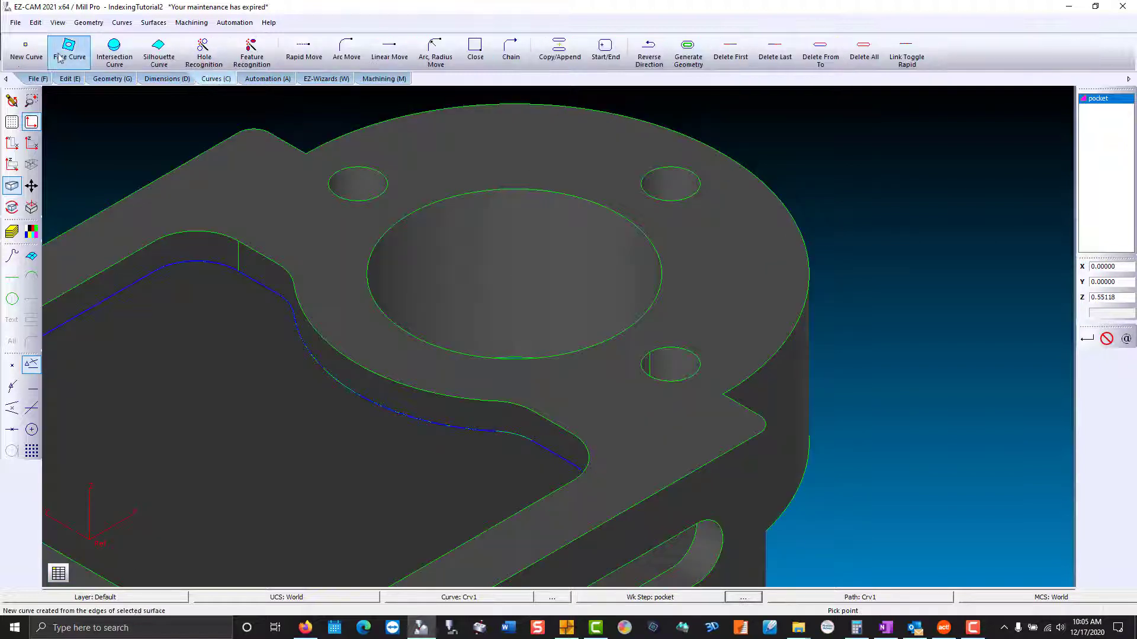
{"action": "left_click", "coordinate": [32, 54]}
{"action": "left_click", "coordinate": [418, 138]}
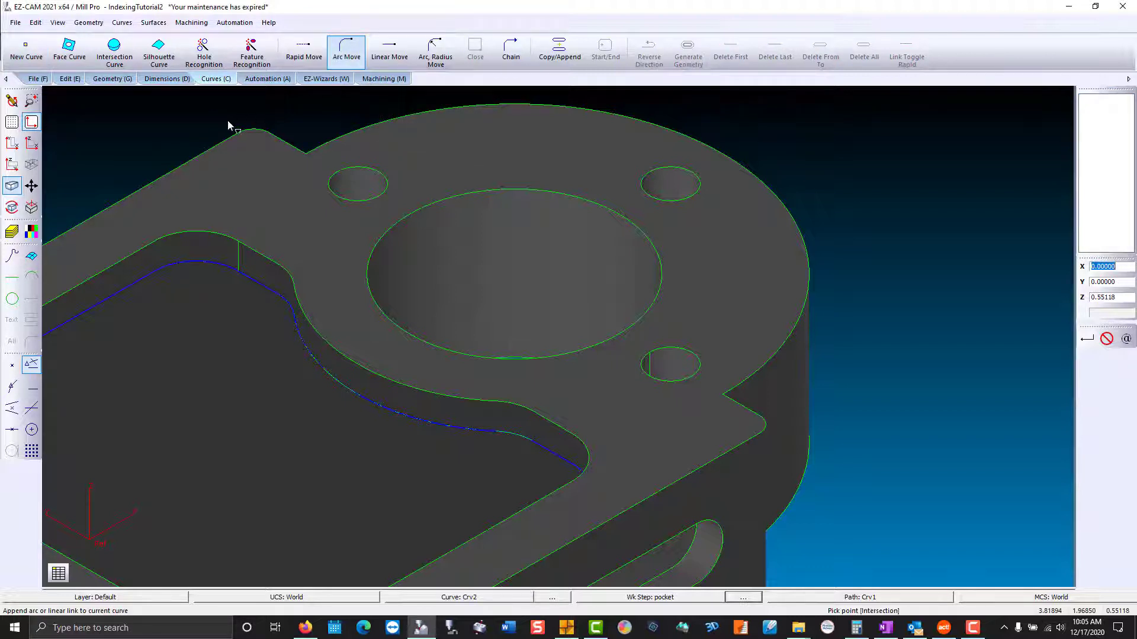
{"action": "left_click", "coordinate": [229, 126]}
{"action": "left_click", "coordinate": [269, 131]}
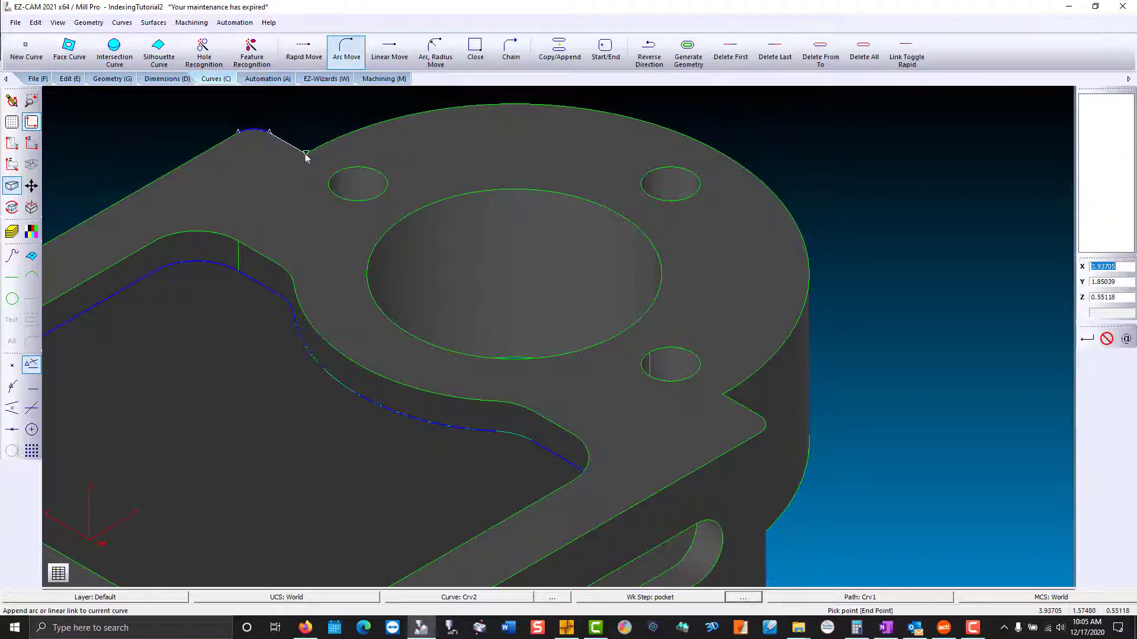
{"action": "left_click", "coordinate": [305, 155]}
{"action": "left_click", "coordinate": [732, 390]}
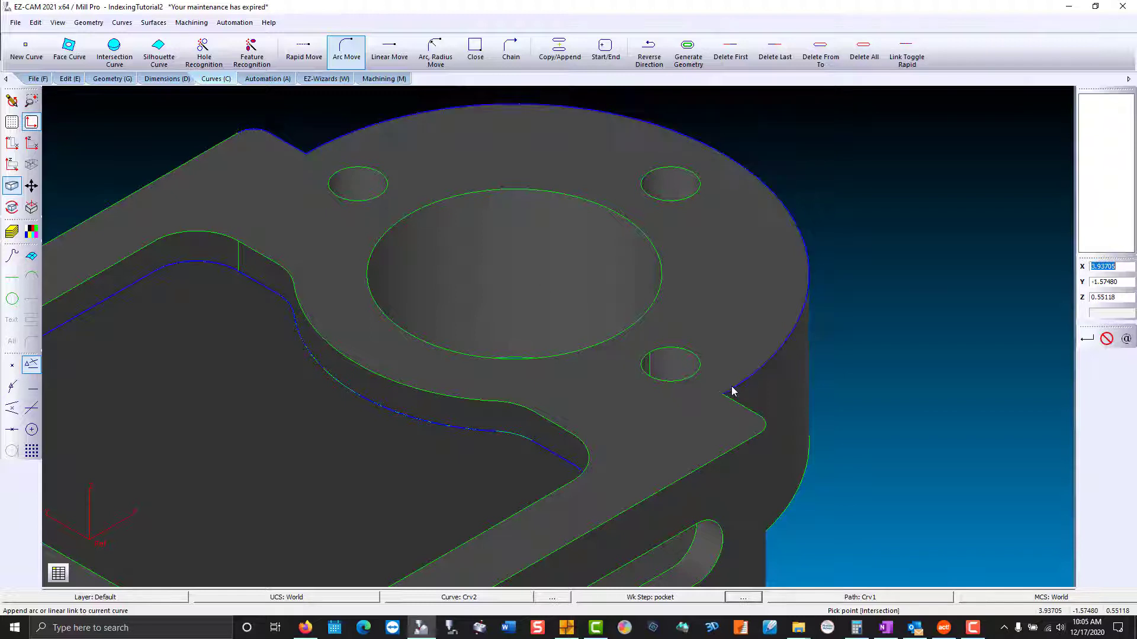
{"action": "left_click", "coordinate": [759, 415]}
{"action": "left_click", "coordinate": [766, 436]}
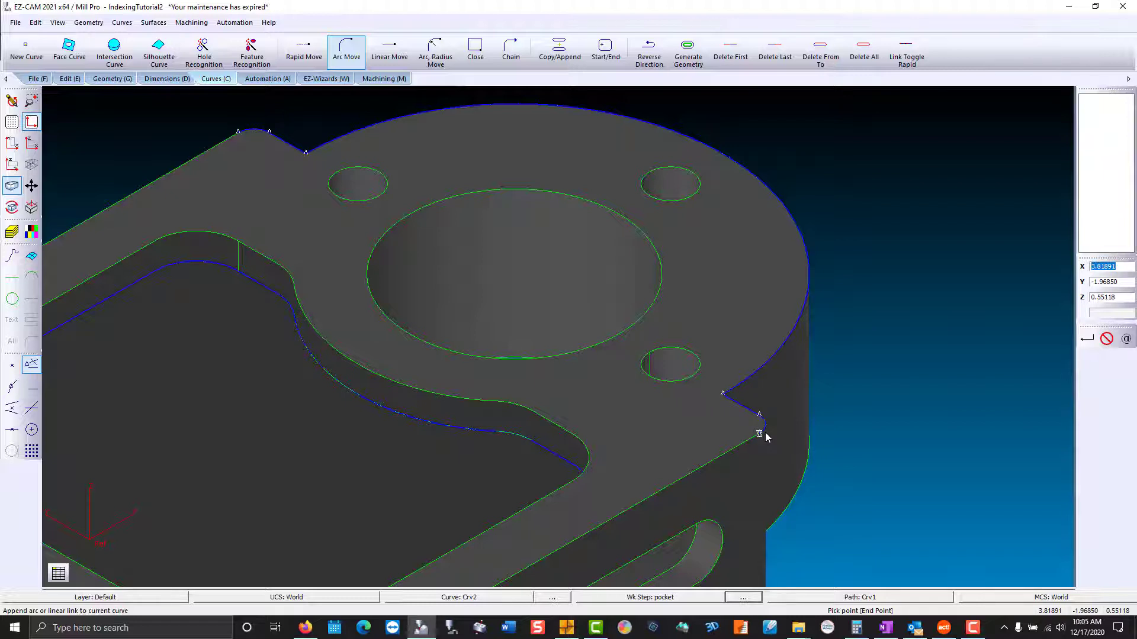
{"action": "scroll", "coordinate": [712, 328], "scroll_direction": "down", "scroll_amount": 2}
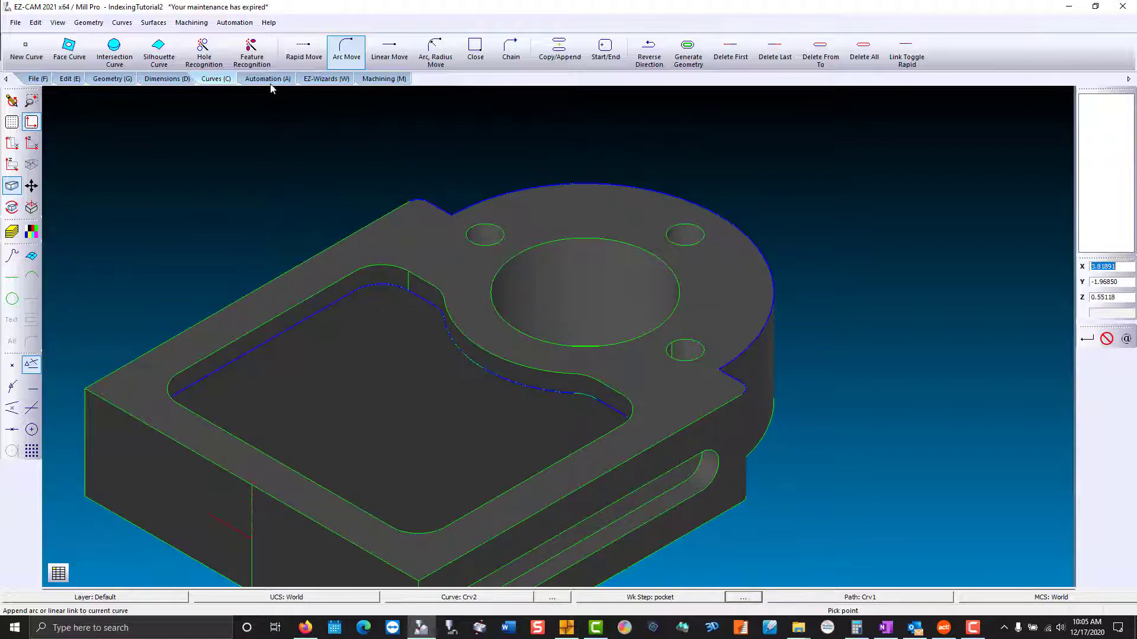
- Start a Contour work step named 'profile' on Crv2
{"action": "left_click", "coordinate": [270, 81]}
{"action": "left_click", "coordinate": [16, 51]}
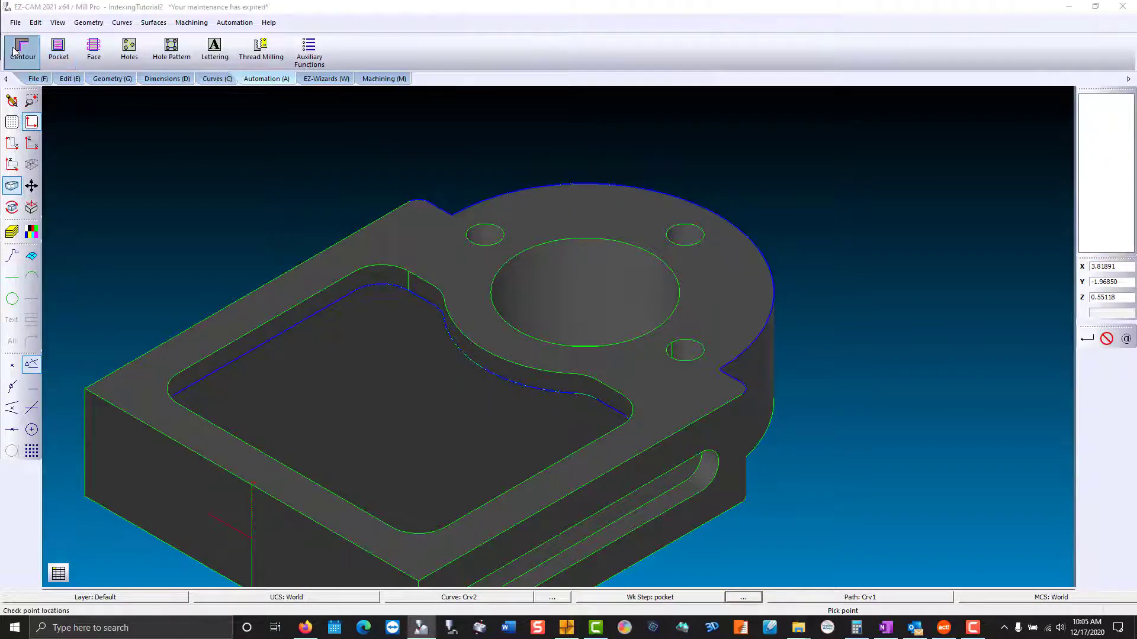
{"action": "type", "text": "pro"}
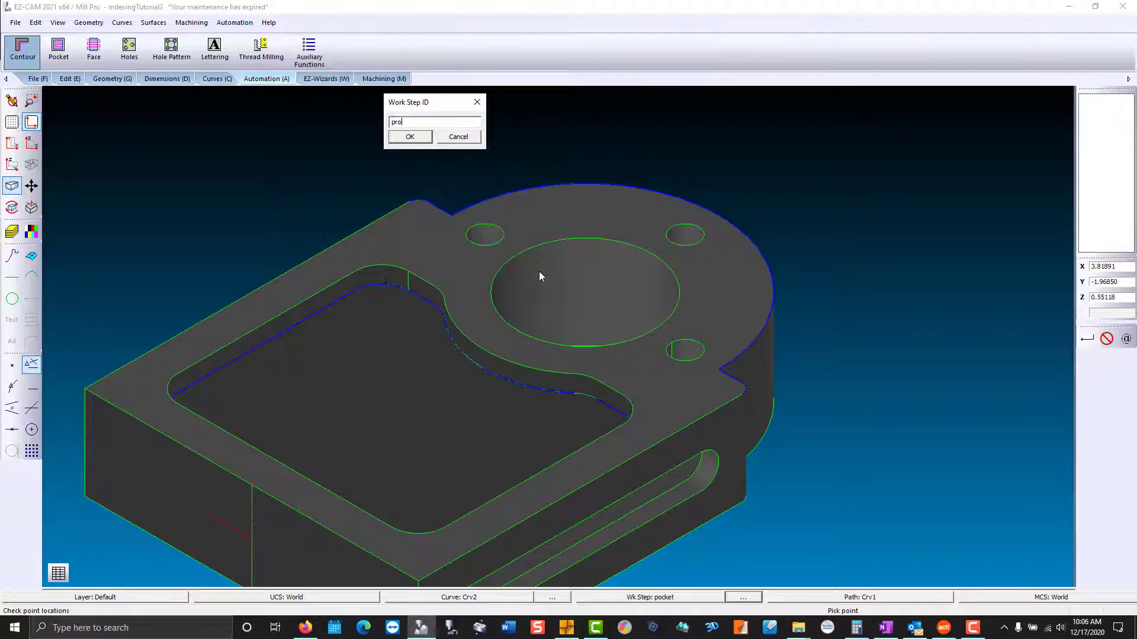
{"action": "type", "text": "file"}
{"action": "key", "text": "Return"}
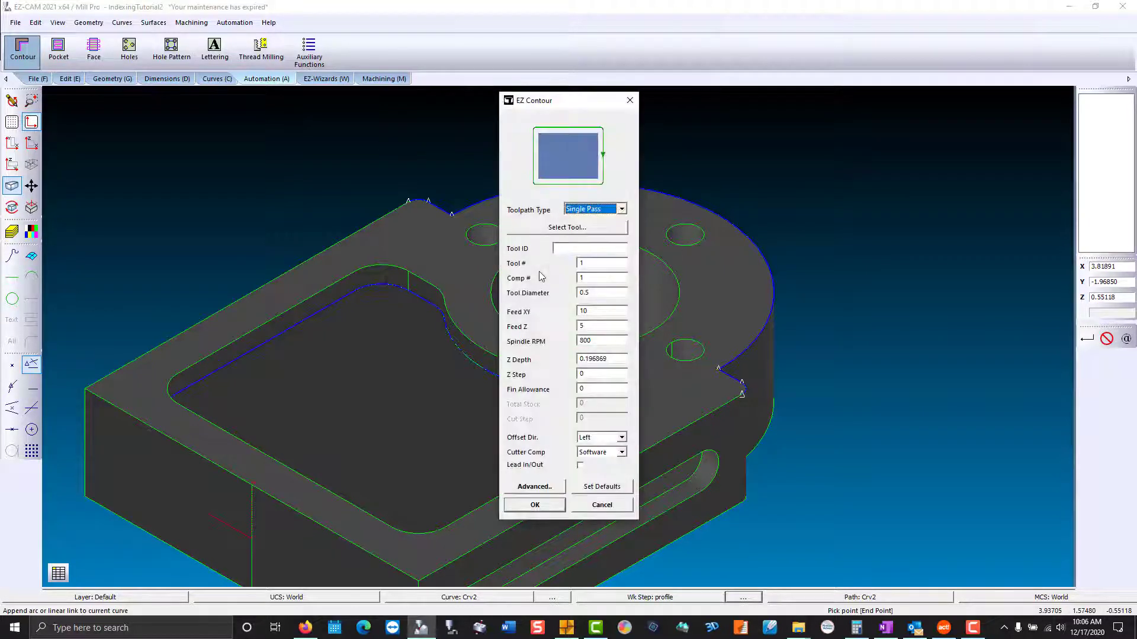
- Set Multiple Pass toolpath and Comp # 2, keep 1.25 stock and 0.125 cut step, and accept
{"action": "left_click", "coordinate": [622, 209]}
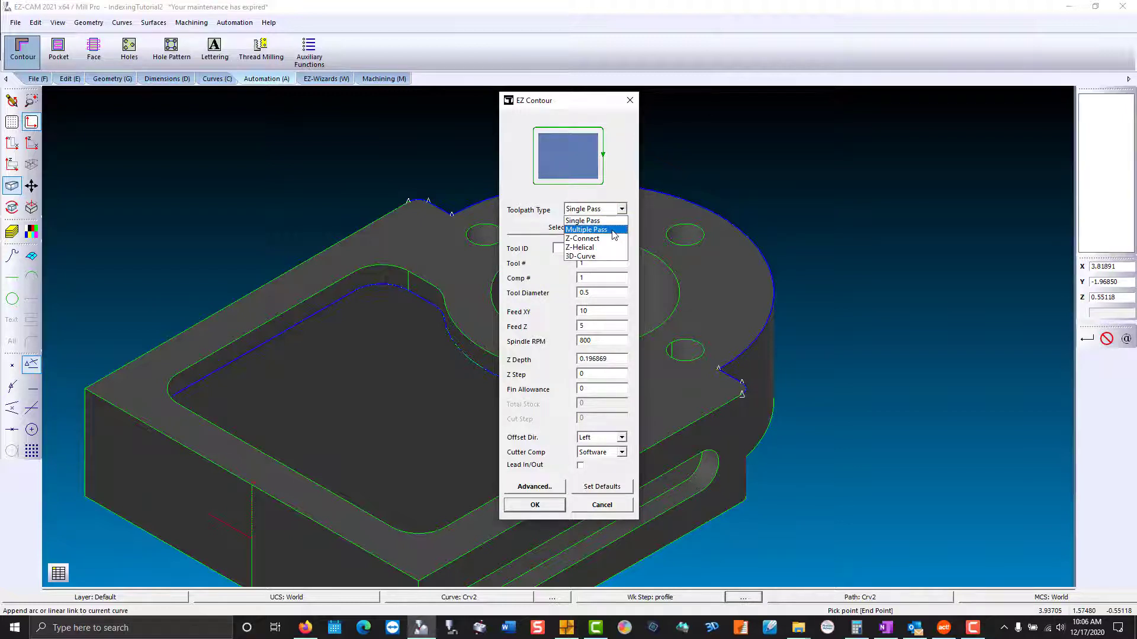
{"action": "left_click", "coordinate": [614, 230]}
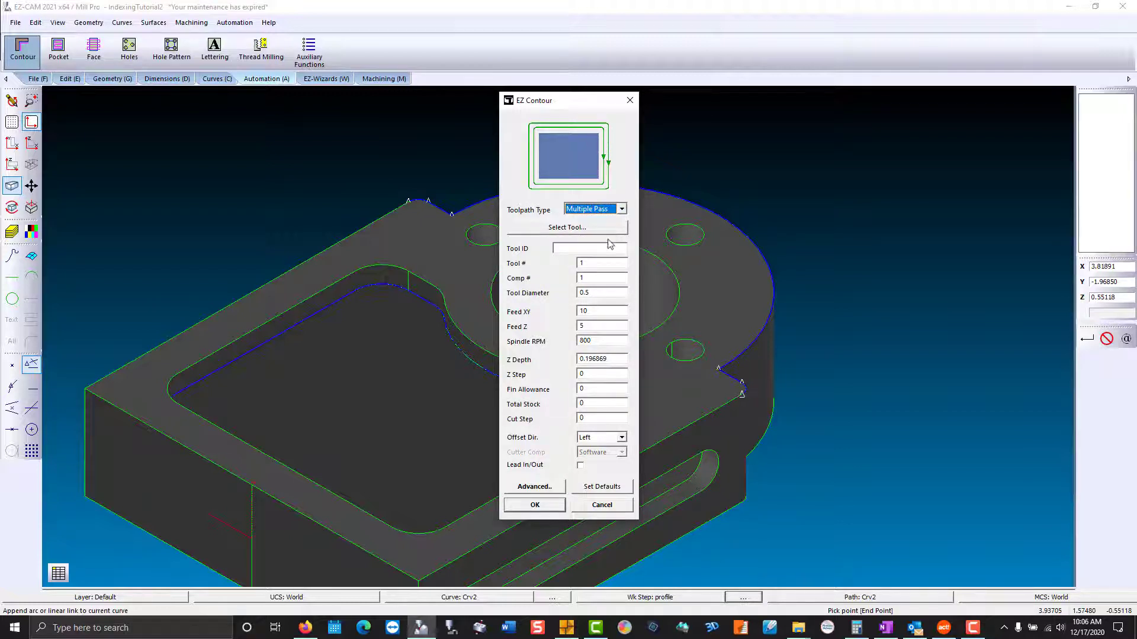
{"action": "left_click", "coordinate": [600, 263]}
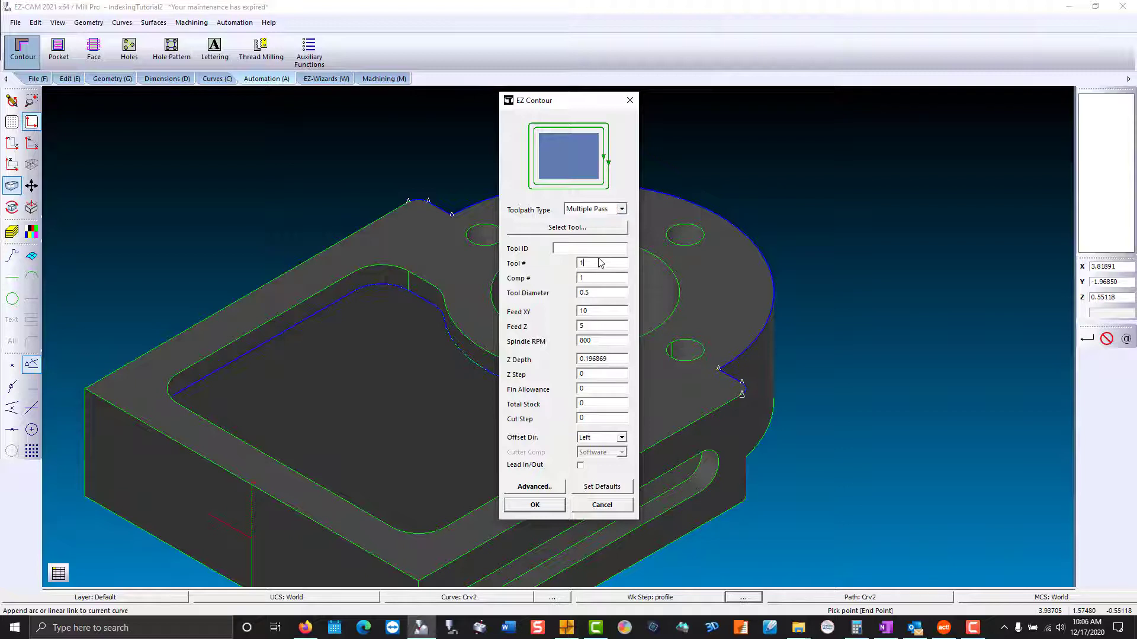
{"action": "key", "text": "Tab"}
{"action": "type", "text": "2"}
{"action": "double_click", "coordinate": [602, 357]}
{"action": "double_click", "coordinate": [597, 402]}
{"action": "left_click", "coordinate": [549, 505]}
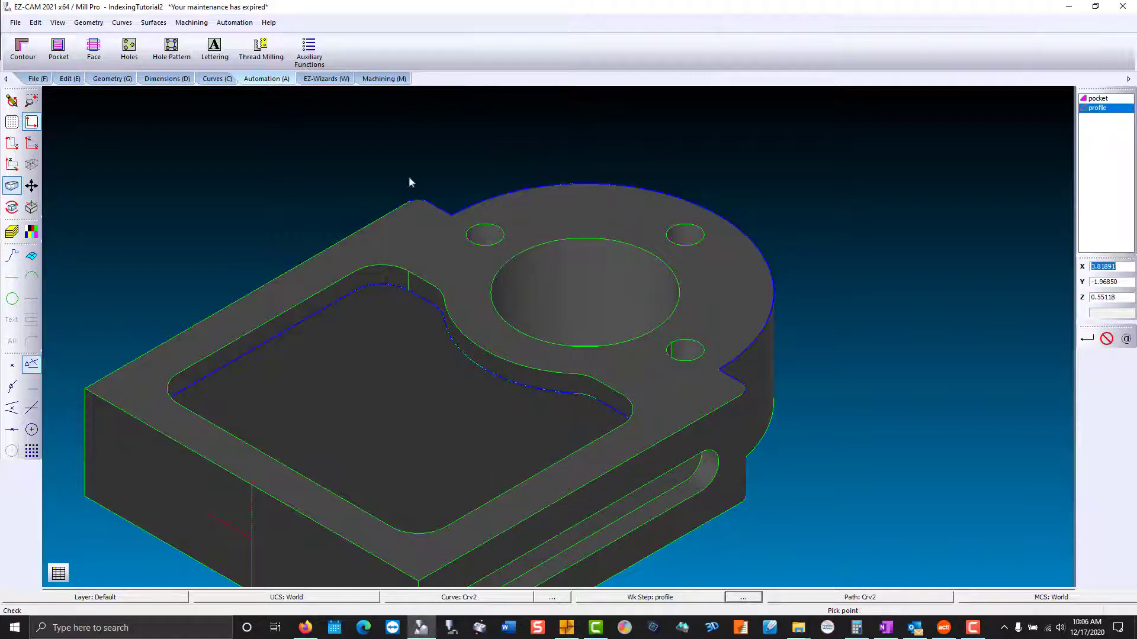
- Open the profile step's work step data and measure the vertical distance between two part vertices
{"action": "left_click", "coordinate": [374, 79]}
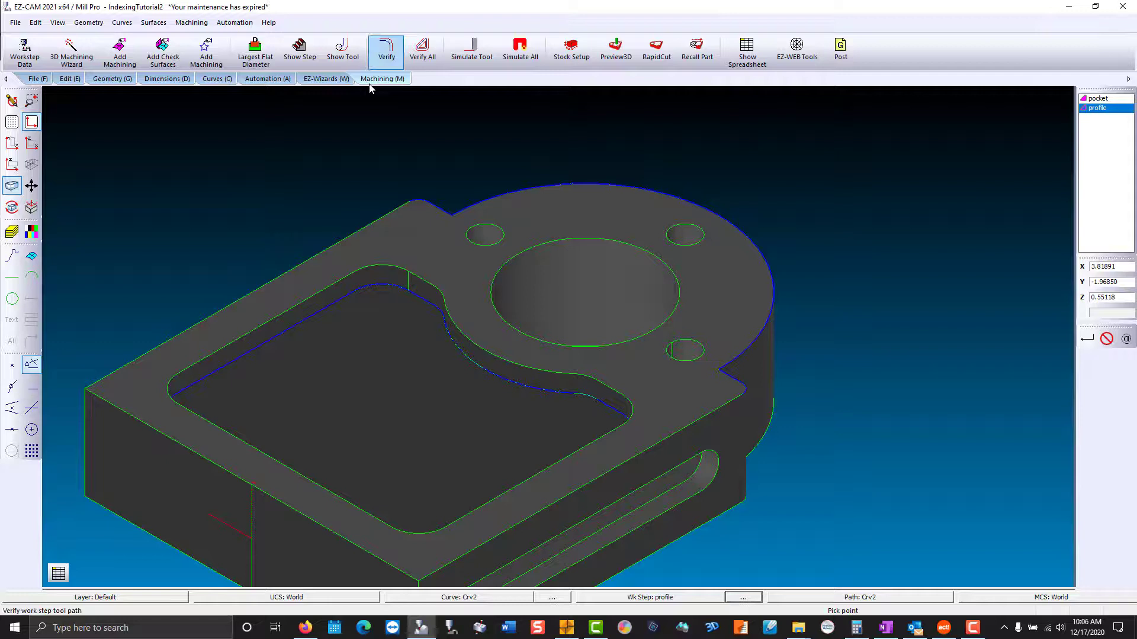
{"action": "double_click", "coordinate": [1097, 116]}
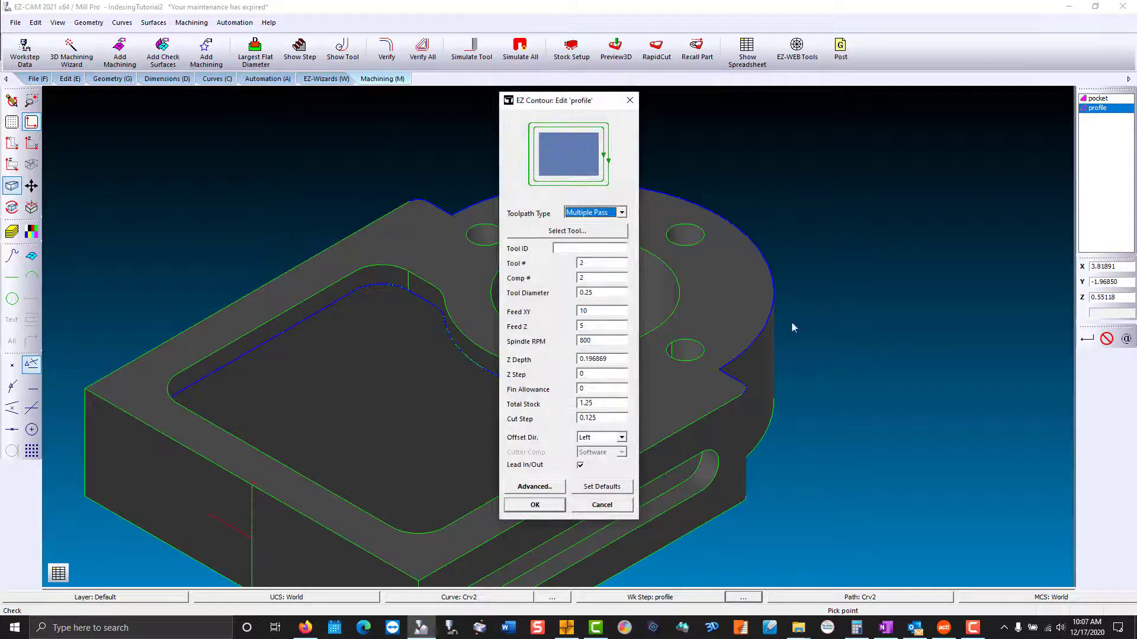
{"action": "left_click", "coordinate": [558, 488]}
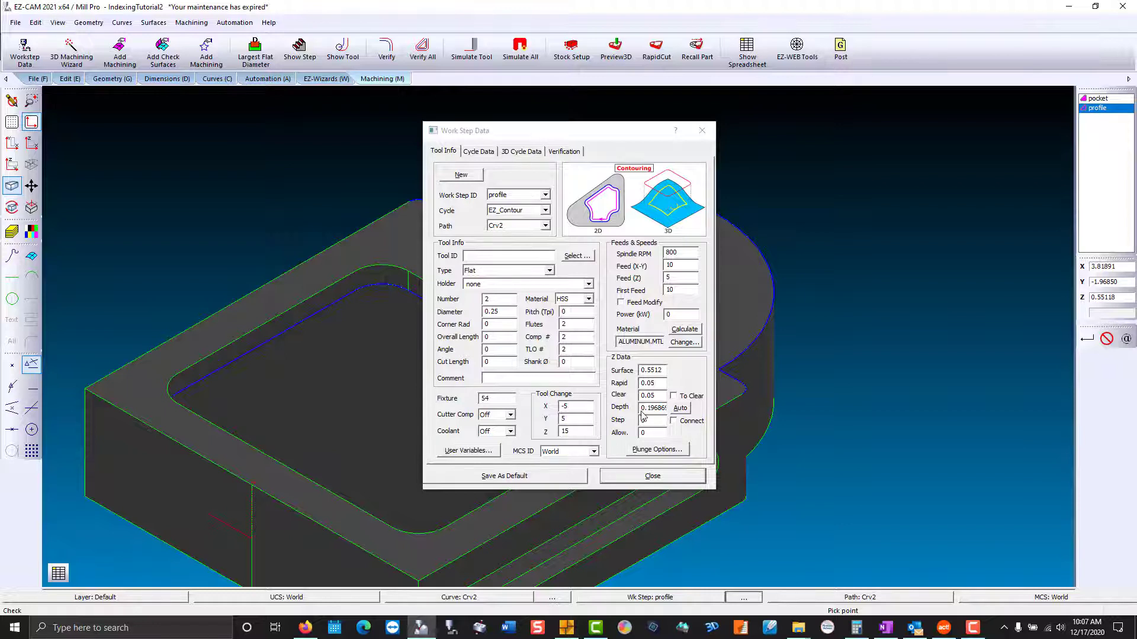
{"action": "left_click", "coordinate": [167, 80]}
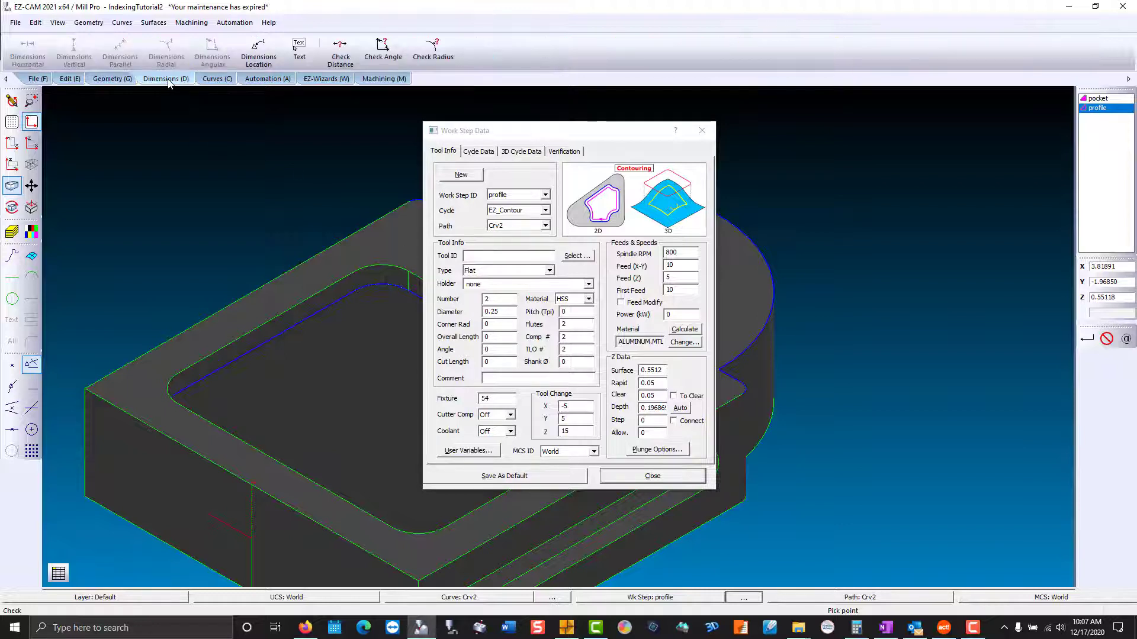
{"action": "left_click", "coordinate": [341, 53]}
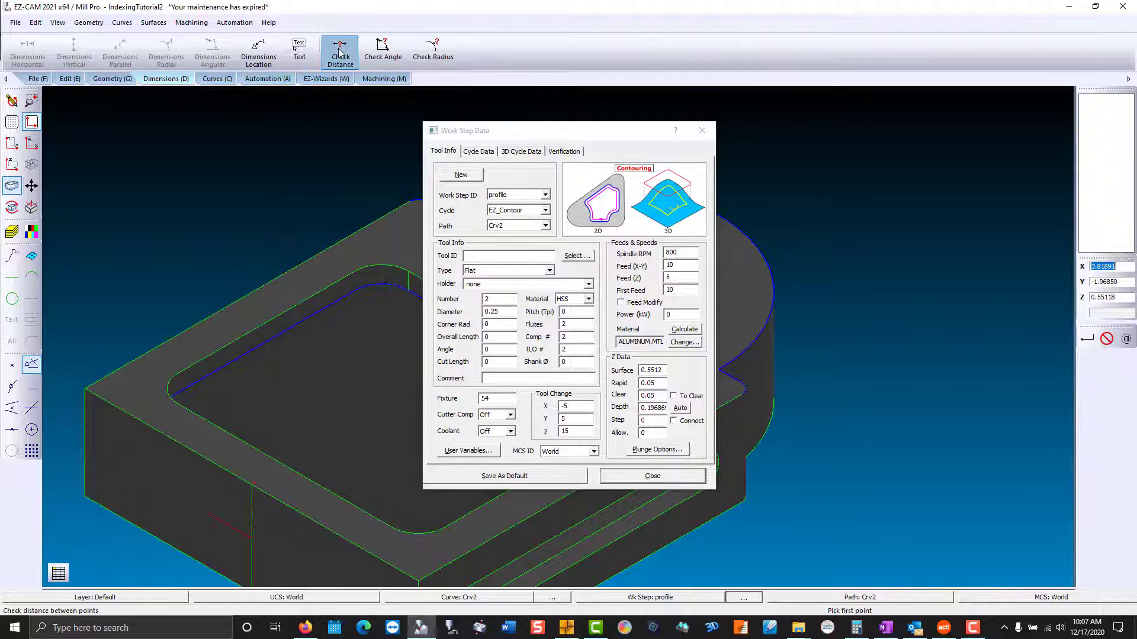
{"action": "left_click", "coordinate": [734, 403]}
{"action": "left_click", "coordinate": [740, 504]}
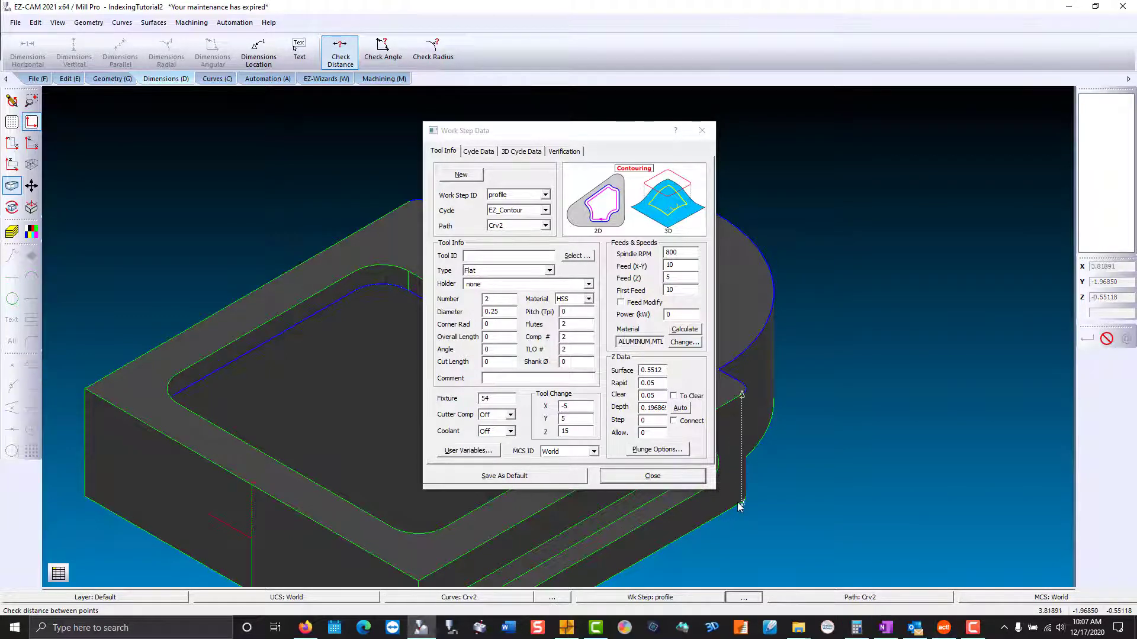
- Paste the measured 1.1024 into the profile step's Depth and close the settings
{"action": "left_click", "coordinate": [662, 408]}
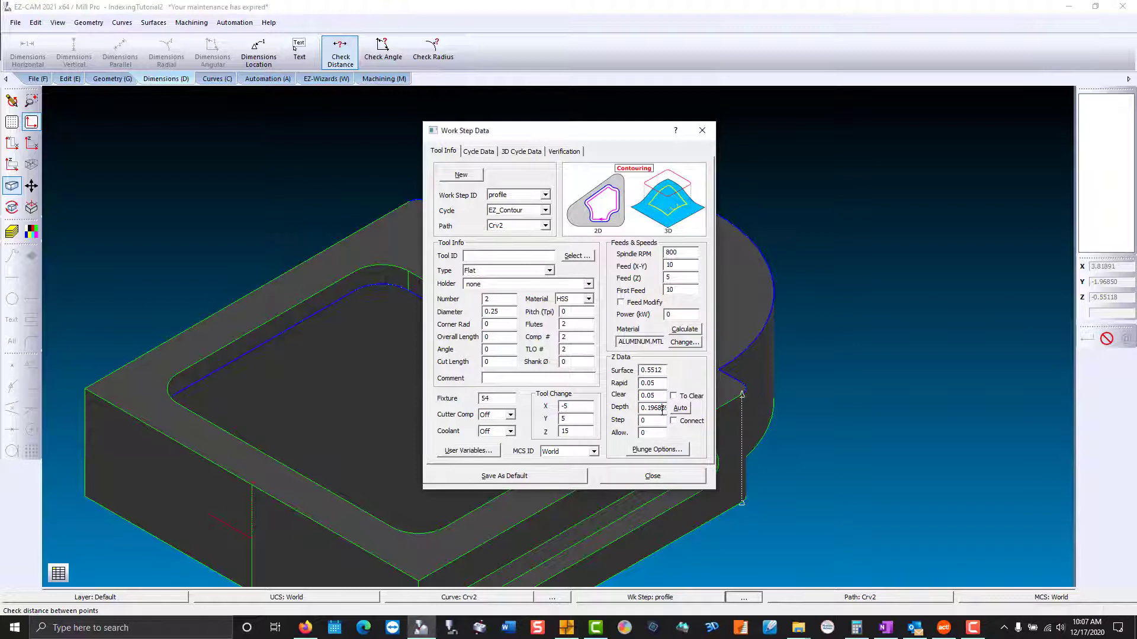
{"action": "double_click", "coordinate": [663, 409]}
{"action": "right_click", "coordinate": [662, 408]}
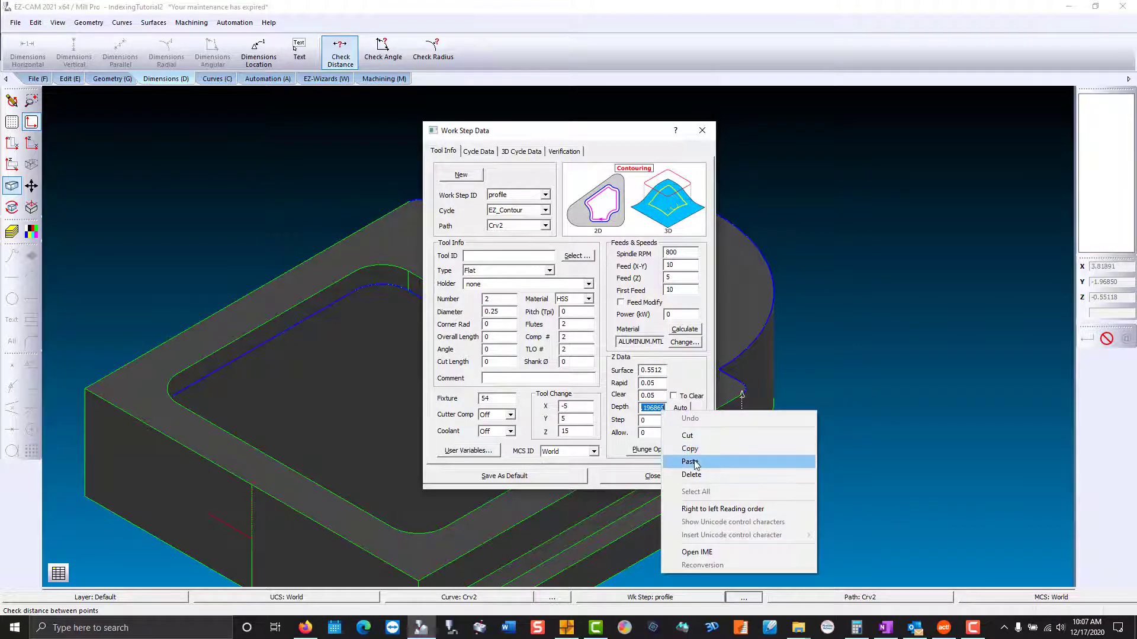
{"action": "left_click", "coordinate": [690, 462]}
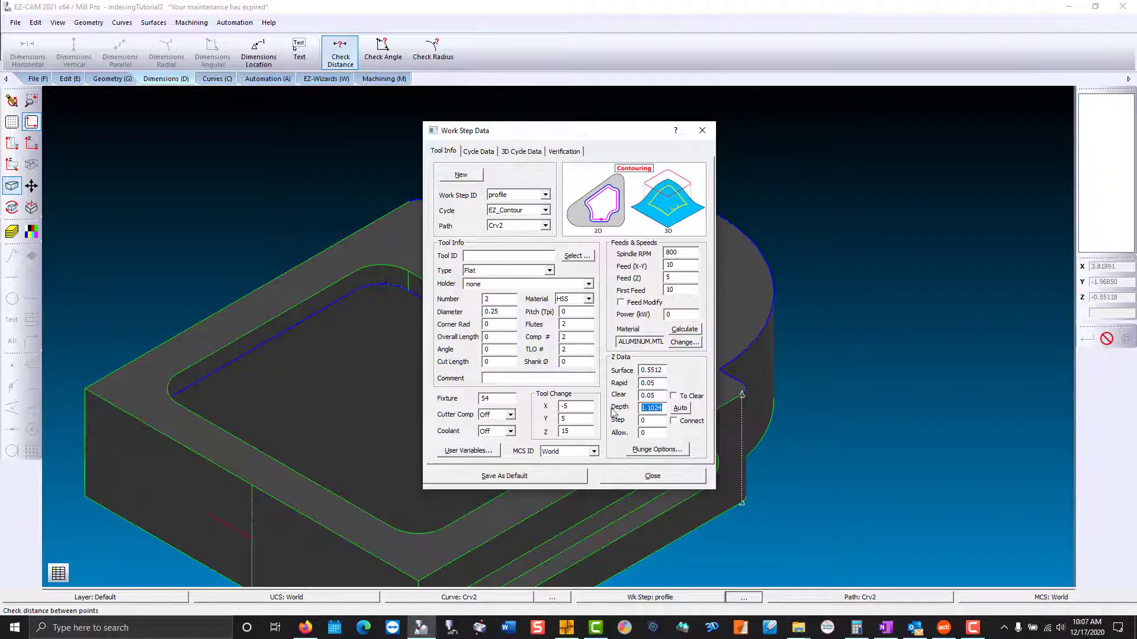
{"action": "left_click", "coordinate": [654, 476]}
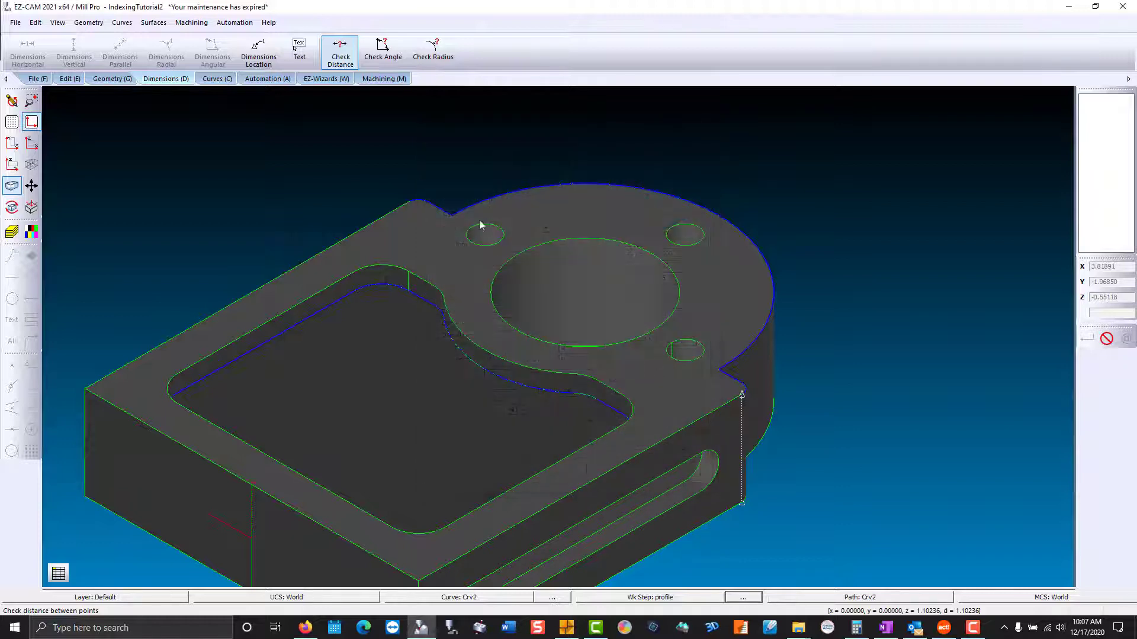
- Verify the profile toolpath, then orbit the Preview3D view of the cut stock
{"action": "left_click", "coordinate": [384, 79]}
{"action": "left_click", "coordinate": [375, 61]}
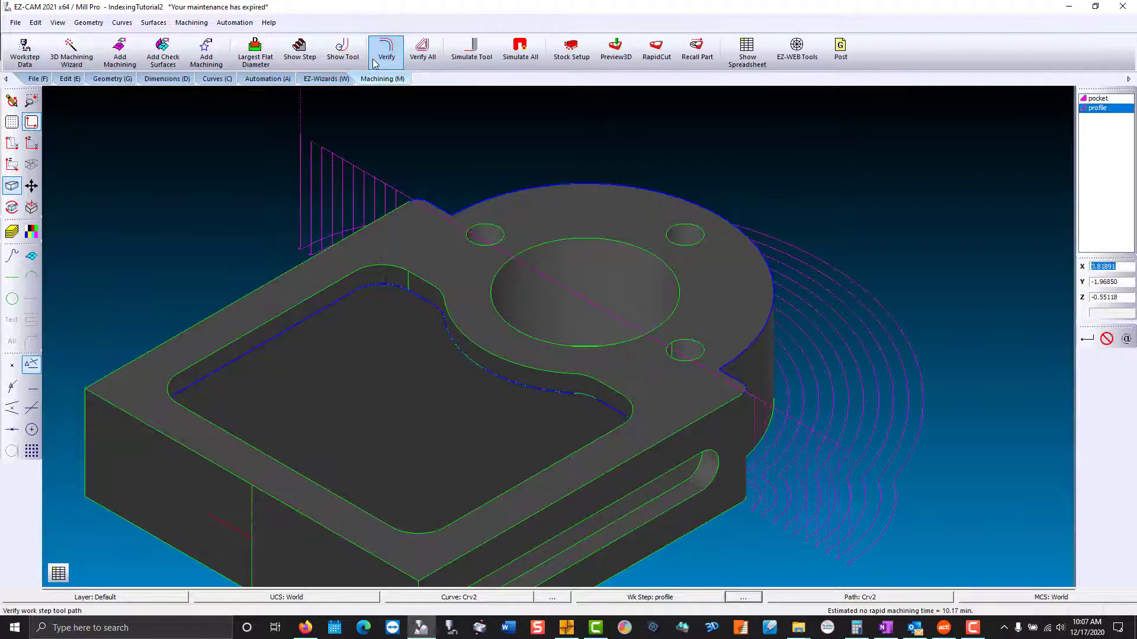
{"action": "scroll", "coordinate": [417, 190], "scroll_direction": "down", "scroll_amount": 3}
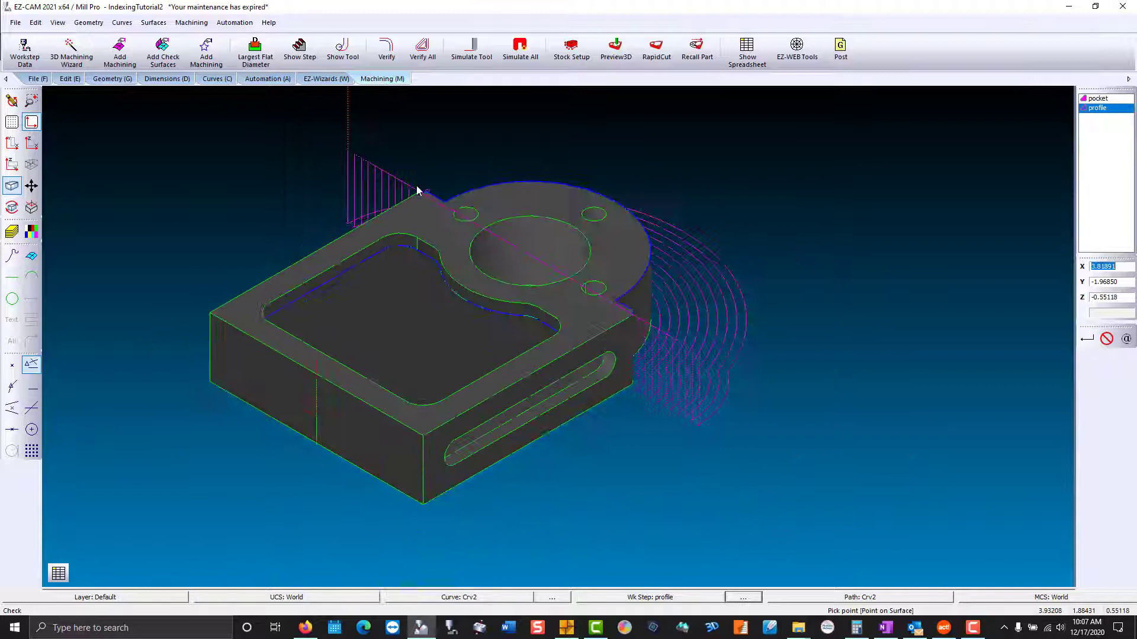
{"action": "left_click", "coordinate": [622, 52]}
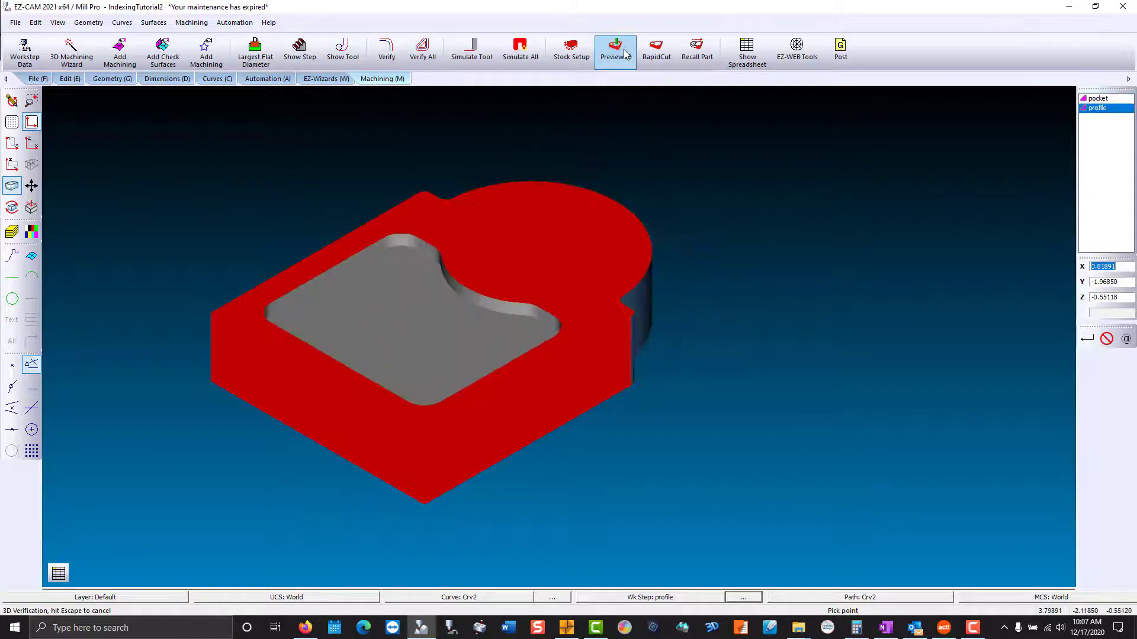
{"action": "mouse_move", "coordinate": [568, 249]}
{"action": "middle_mouse_down"}
{"action": "mouse_move", "coordinate": [487, 474]}
{"action": "mouse_move", "coordinate": [575, 269]}
{"action": "mouse_move", "coordinate": [570, 254]}
{"action": "middle_mouse_up"}
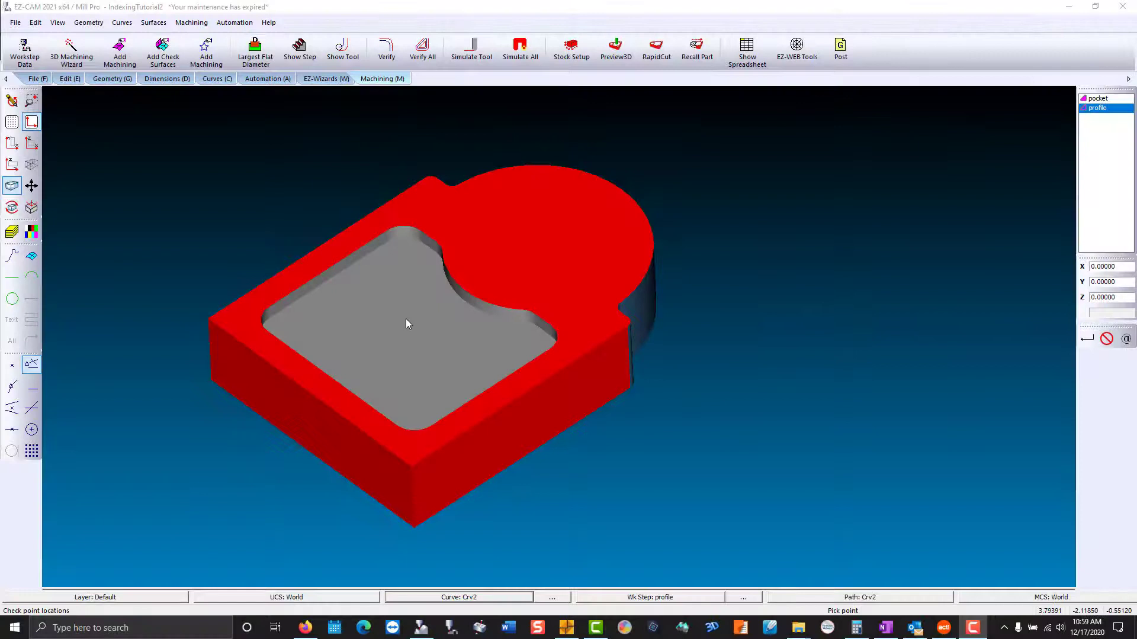
- Delete everything from Crv1 through the profile work step in the entity list
{"action": "left_click", "coordinate": [70, 79]}
{"action": "left_click", "coordinate": [98, 50]}
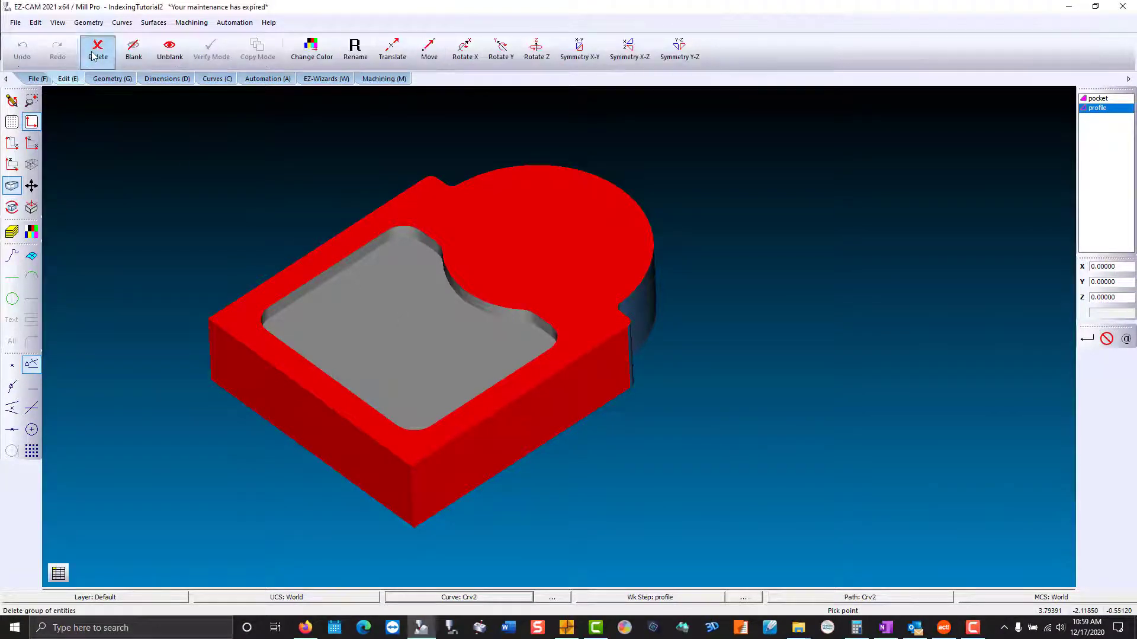
{"action": "left_click", "coordinate": [1116, 99]}
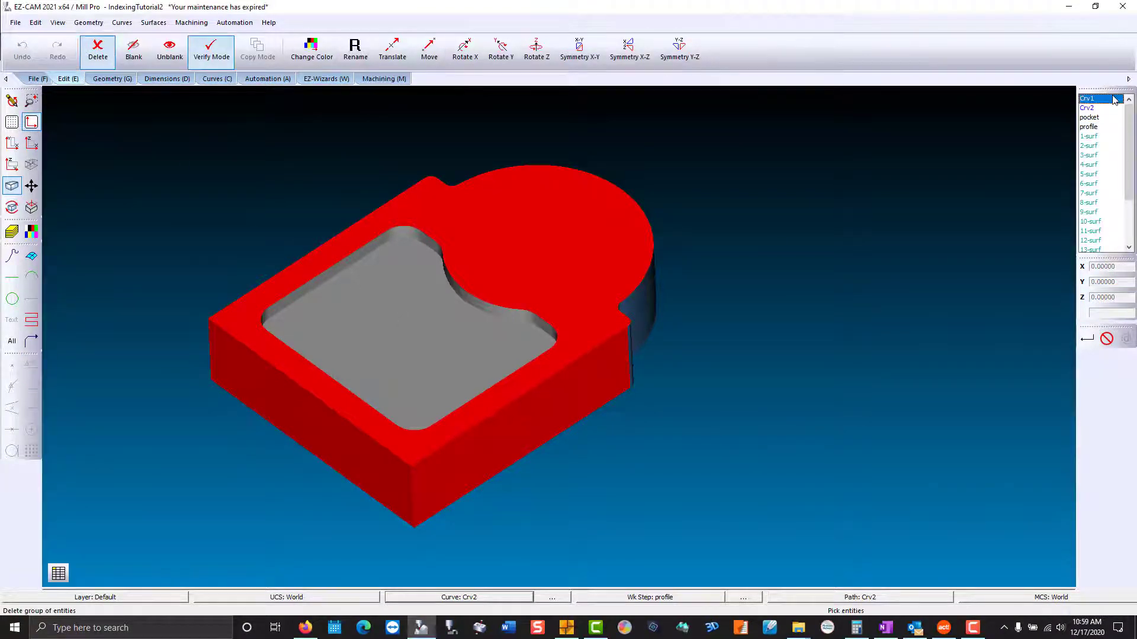
{"action": "left_click", "coordinate": [1111, 127], "text": "shift"}
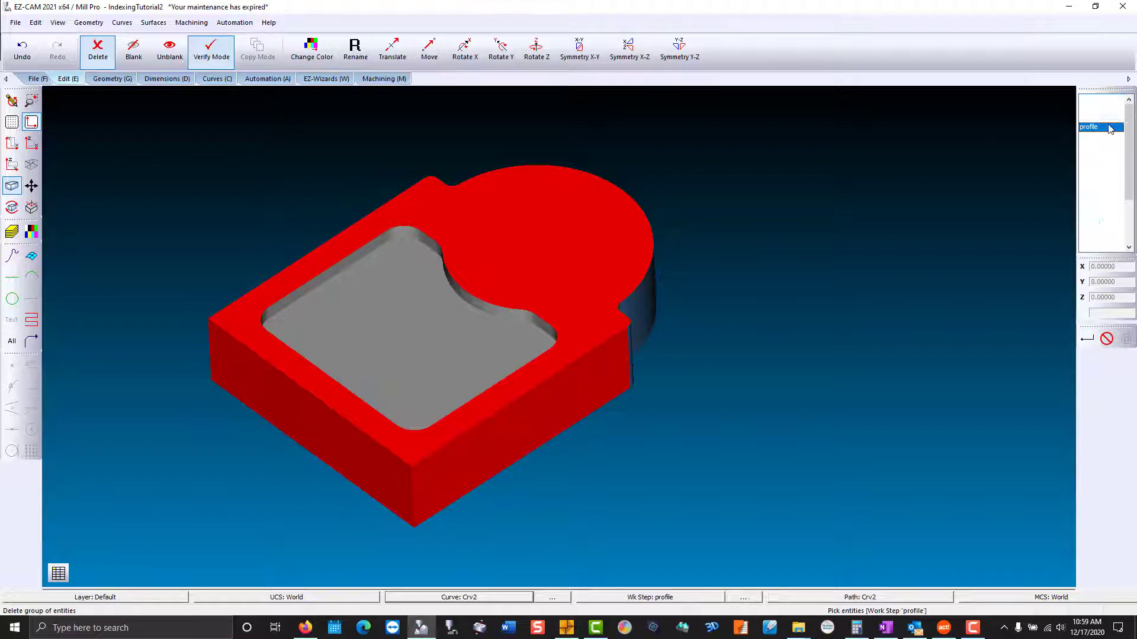
{"action": "left_click", "coordinate": [1087, 339]}
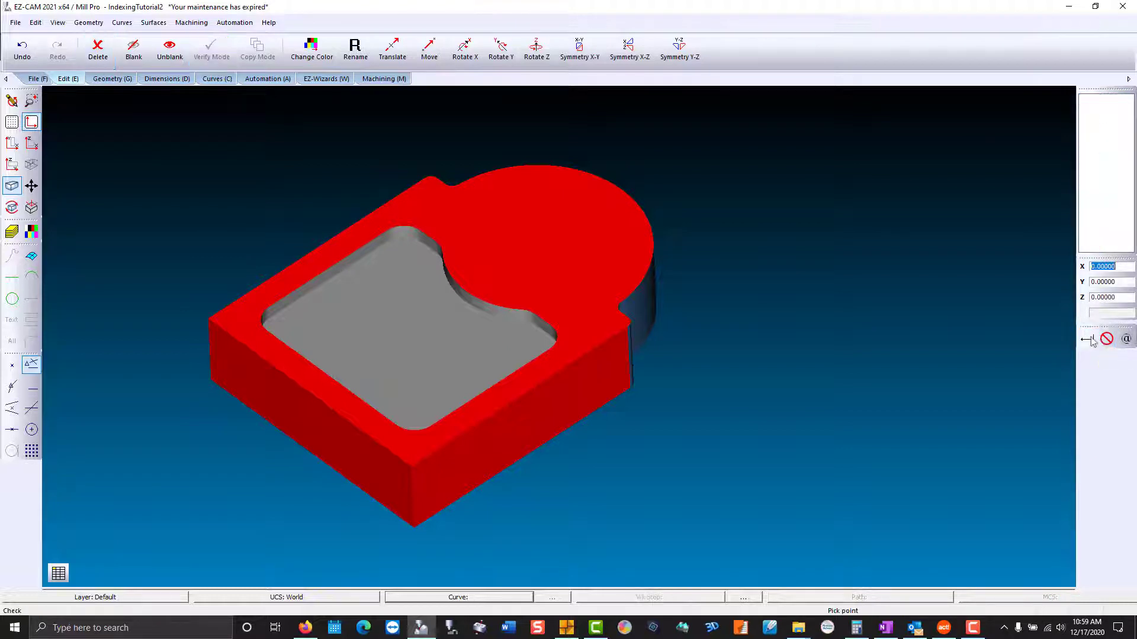
- Redraw the plain part model and run Feature Recognition on it
{"action": "left_click", "coordinate": [12, 102]}
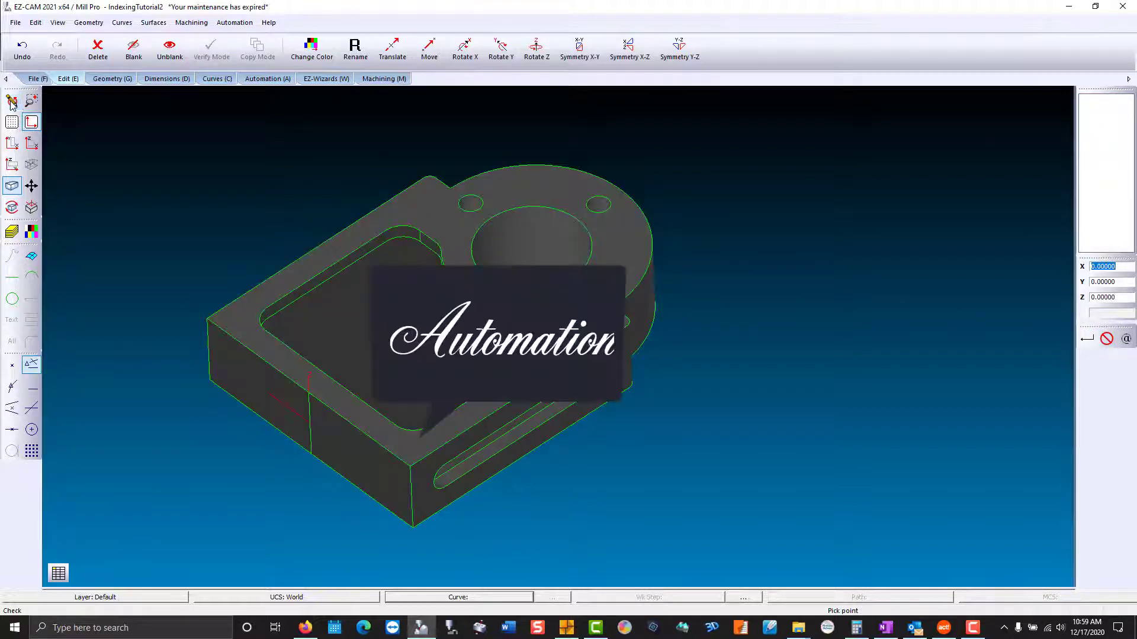
{"action": "left_click", "coordinate": [313, 80]}
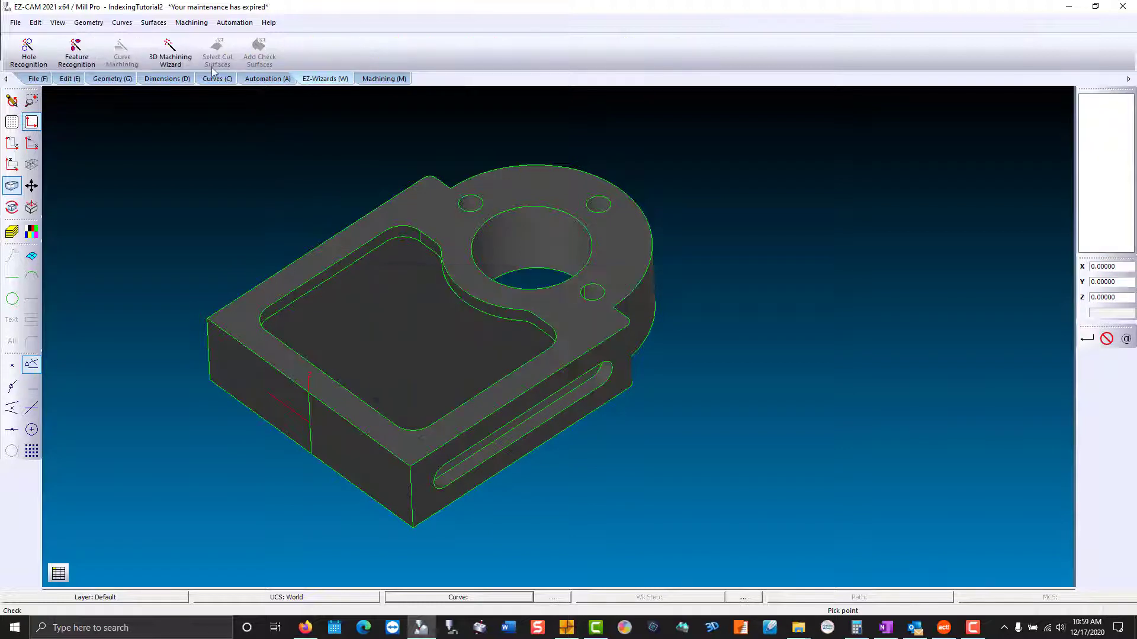
{"action": "left_click", "coordinate": [84, 52]}
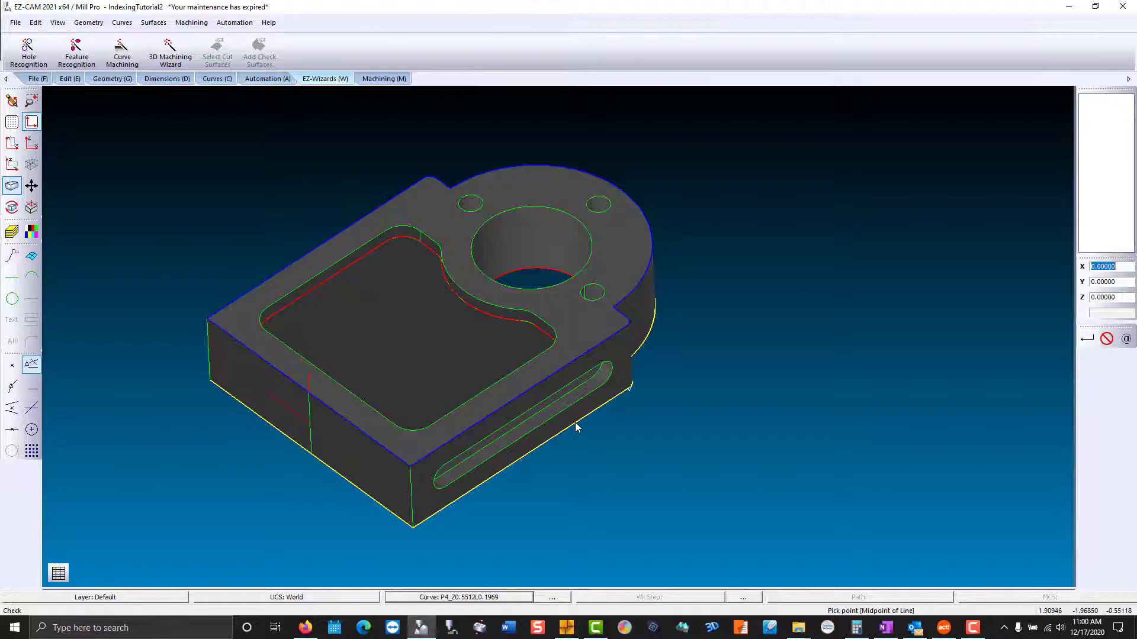
- Machine the outer curve with (TB)Milling-Contour and D .25-End Mill, 1.1024 deep, creating C1_Z0.5512L1.1024
{"action": "left_click", "coordinate": [577, 425]}
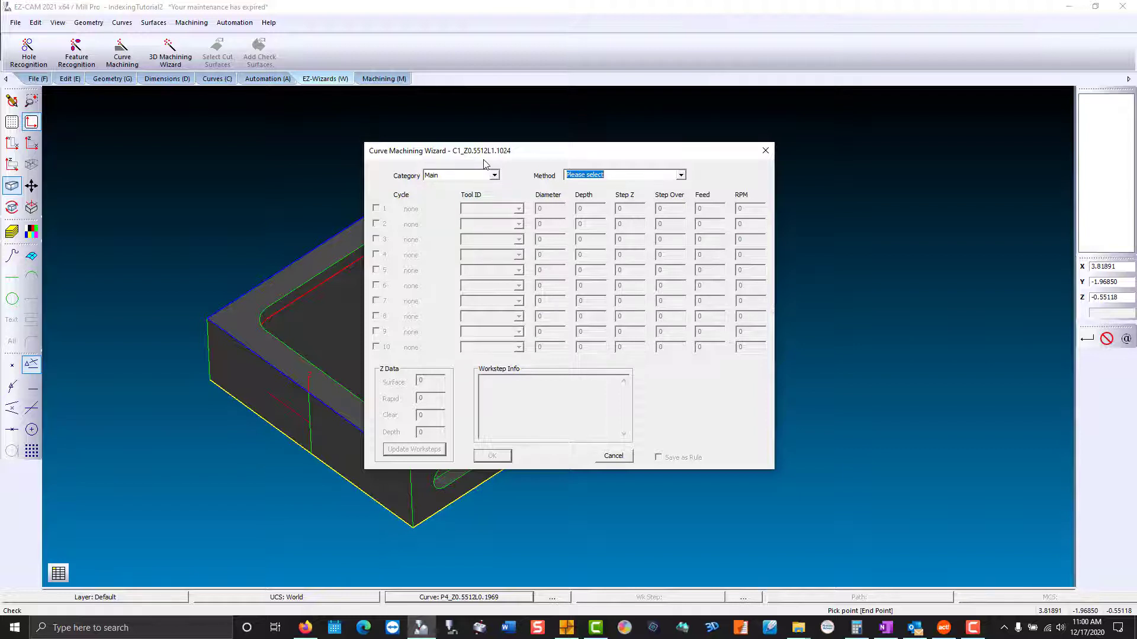
{"action": "left_click", "coordinate": [495, 176]}
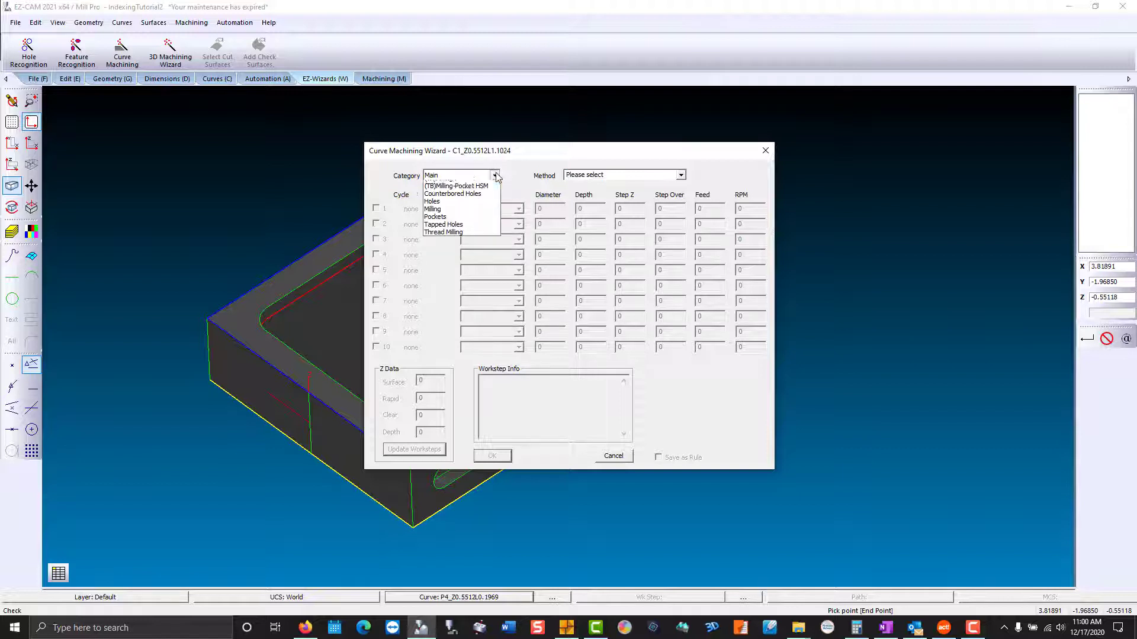
{"action": "left_click", "coordinate": [481, 225]}
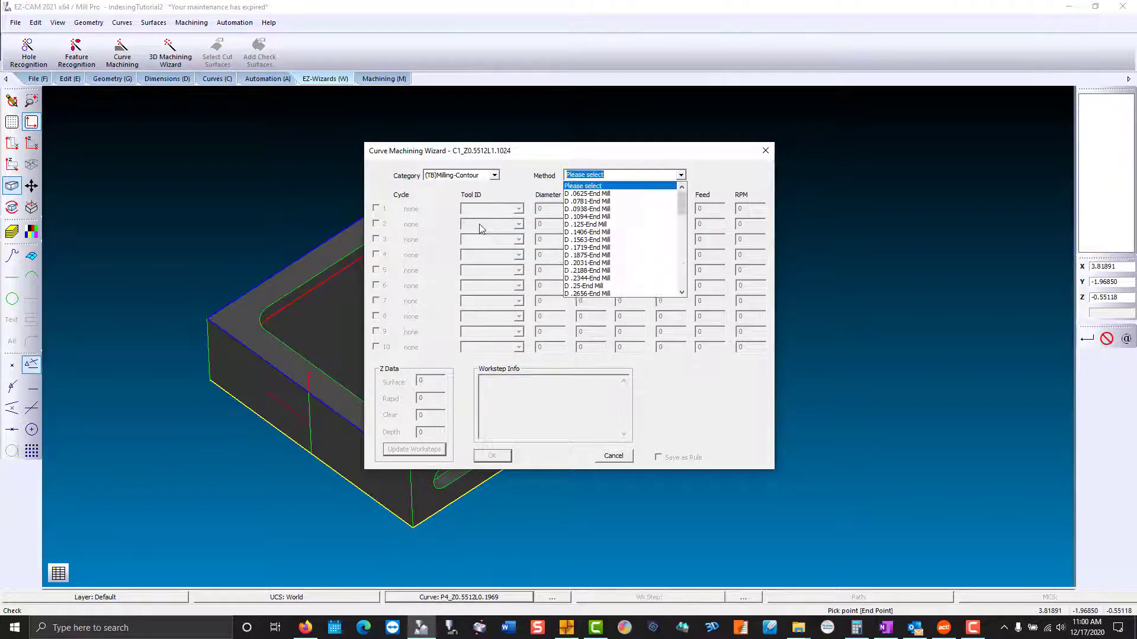
{"action": "left_click", "coordinate": [586, 286]}
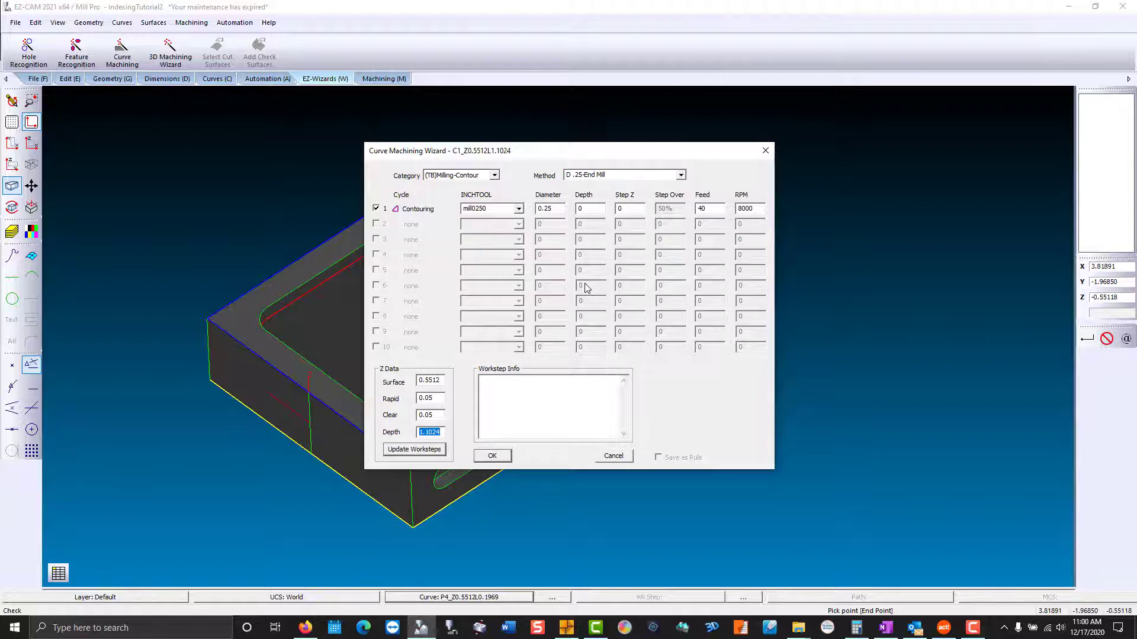
{"action": "left_click", "coordinate": [422, 449]}
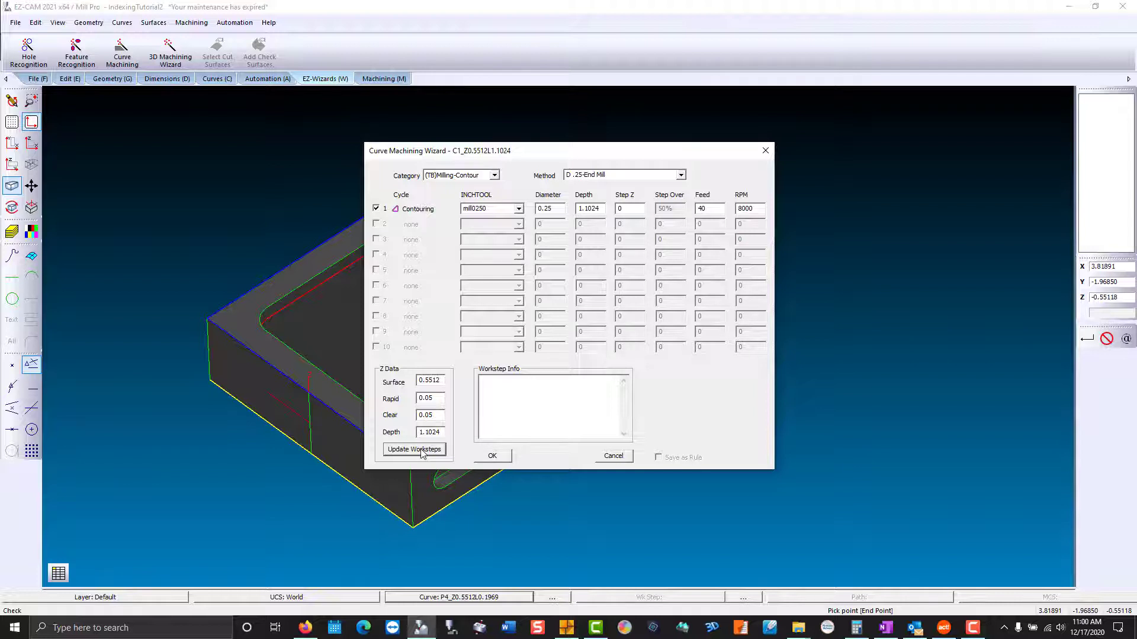
{"action": "left_click", "coordinate": [489, 457]}
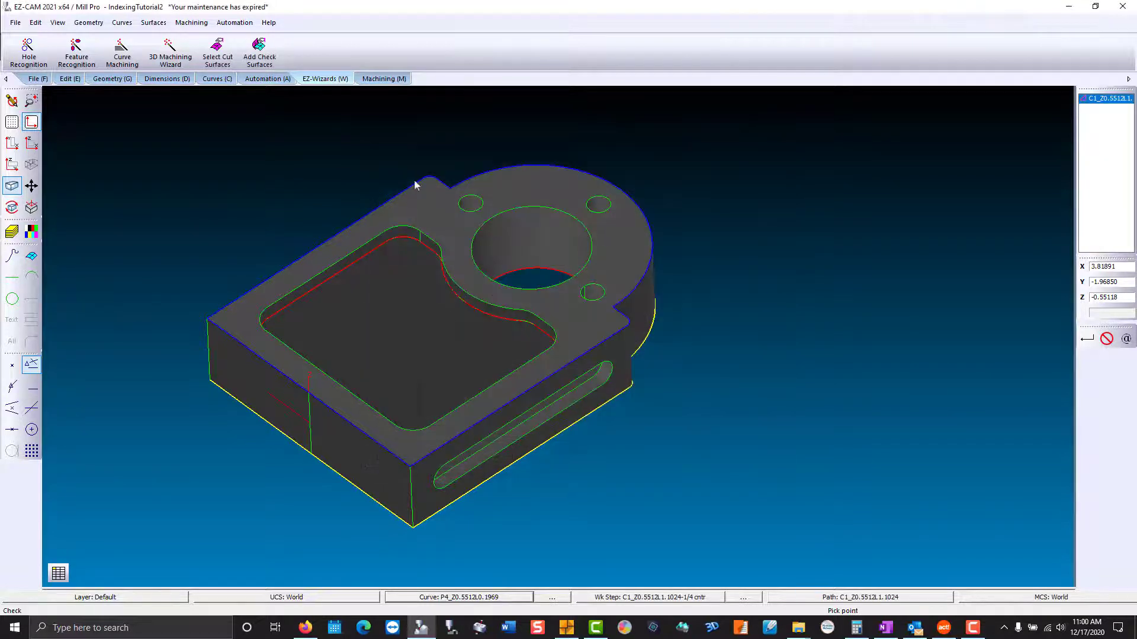
{"action": "left_click", "coordinate": [389, 80]}
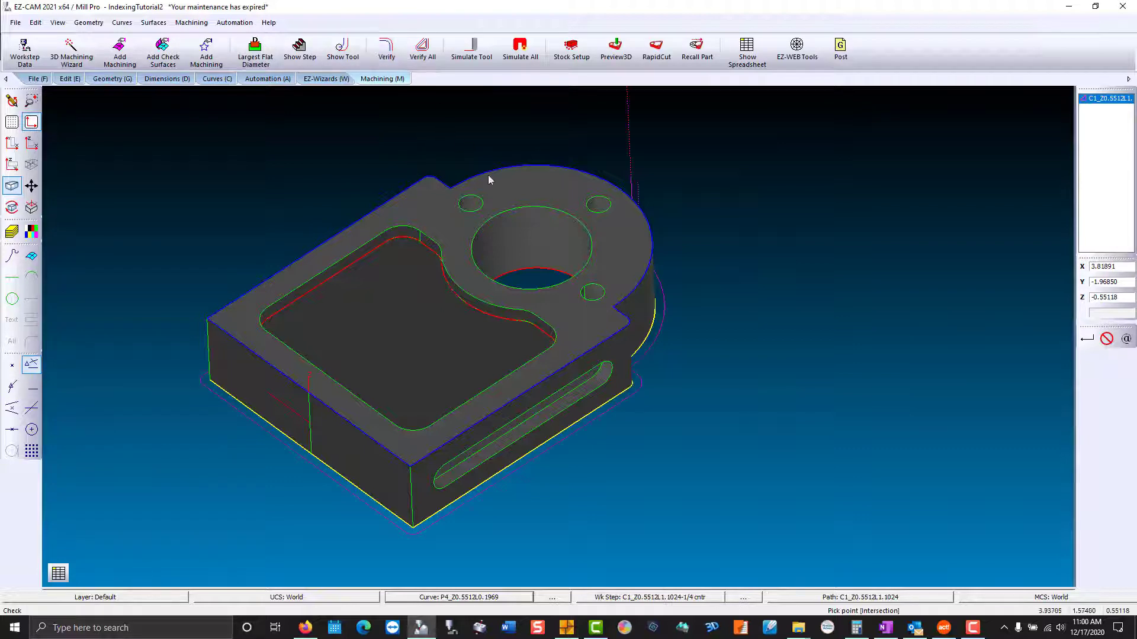
{"action": "middle_click_drag", "start_coordinate": [489, 180], "coordinate": [361, 385]}
{"action": "scroll", "coordinate": [672, 302], "scroll_direction": "up", "scroll_amount": 3}
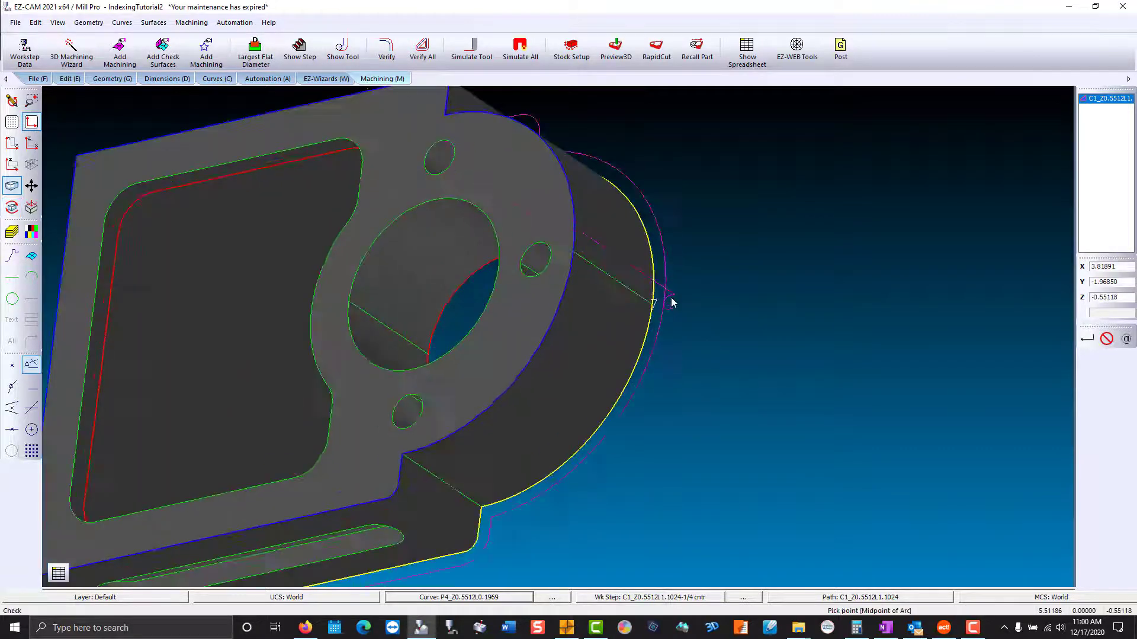
{"action": "scroll", "coordinate": [672, 303], "scroll_direction": "up", "scroll_amount": 5}
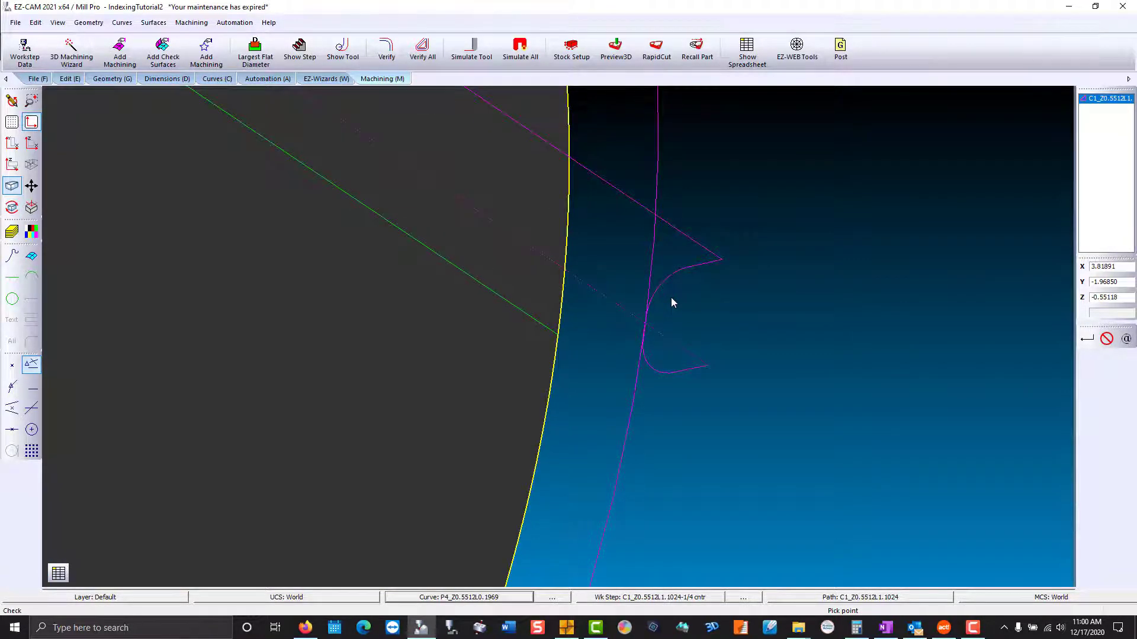
{"action": "scroll", "coordinate": [672, 300], "scroll_direction": "down", "scroll_amount": 8}
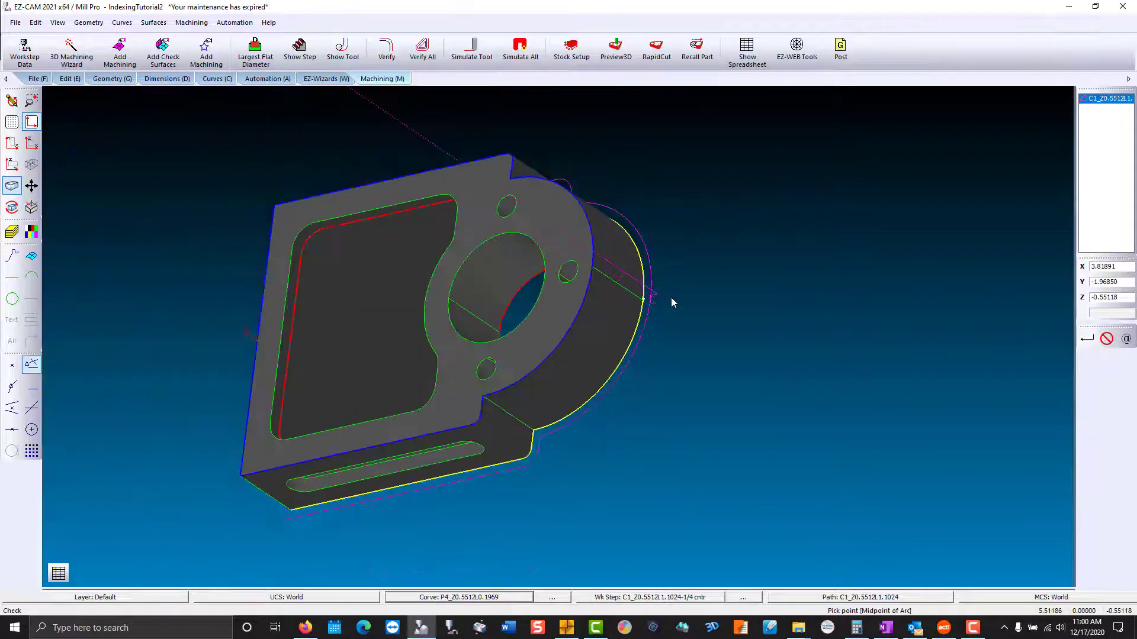
- Make C1 the current curve
{"action": "middle_click_drag", "start_coordinate": [671, 302], "coordinate": [675, 325]}
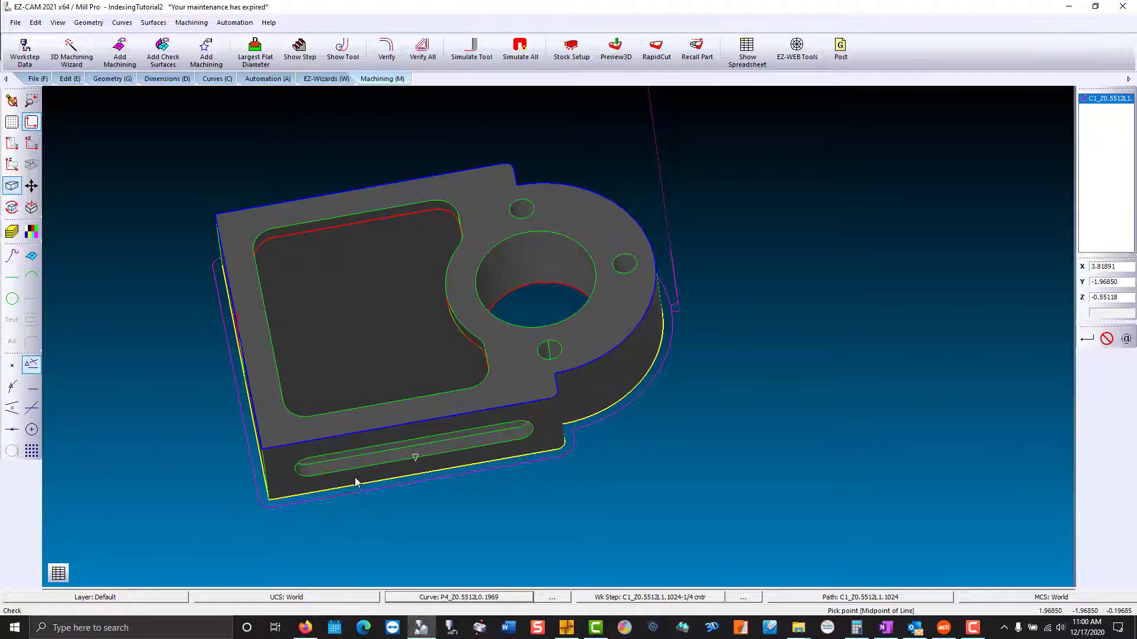
{"action": "left_click", "coordinate": [435, 597]}
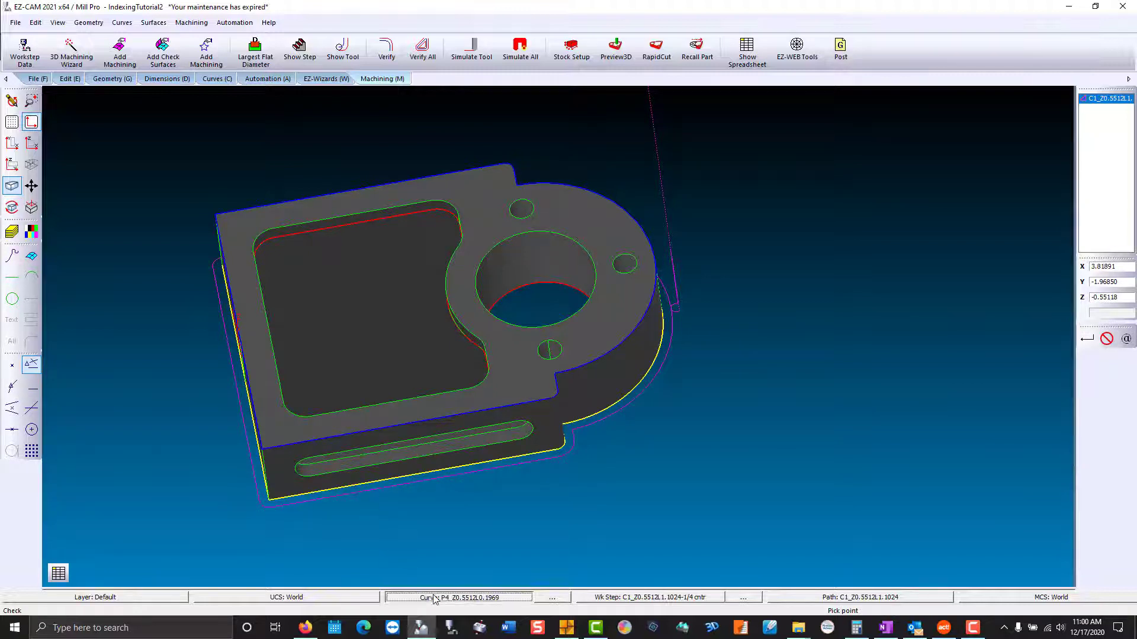
{"action": "left_click", "coordinate": [468, 469]}
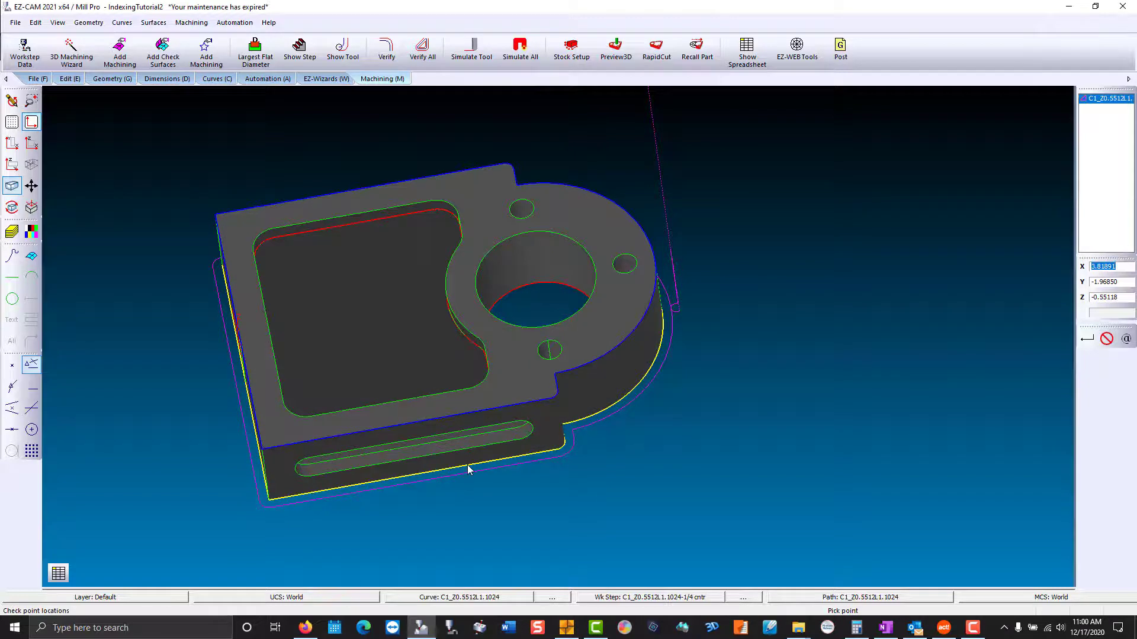
- Remove the contour toolpath links along the part's bottom edge with Delete From To
{"action": "left_click", "coordinate": [213, 80]}
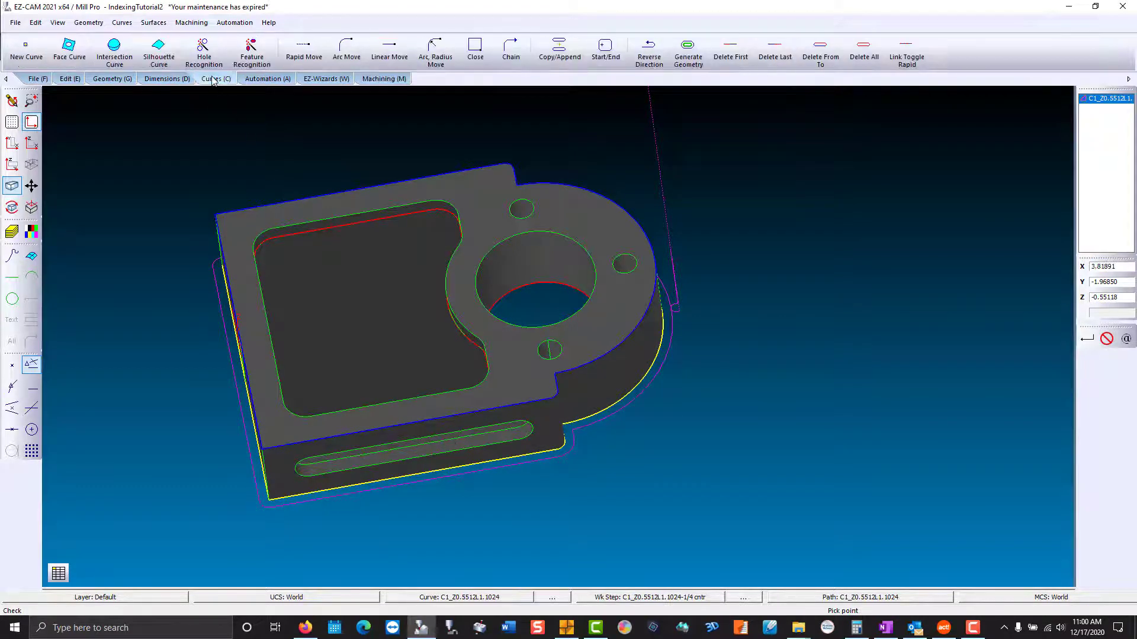
{"action": "left_click", "coordinate": [824, 51]}
{"action": "scroll", "coordinate": [761, 127], "scroll_direction": "up", "scroll_amount": 3}
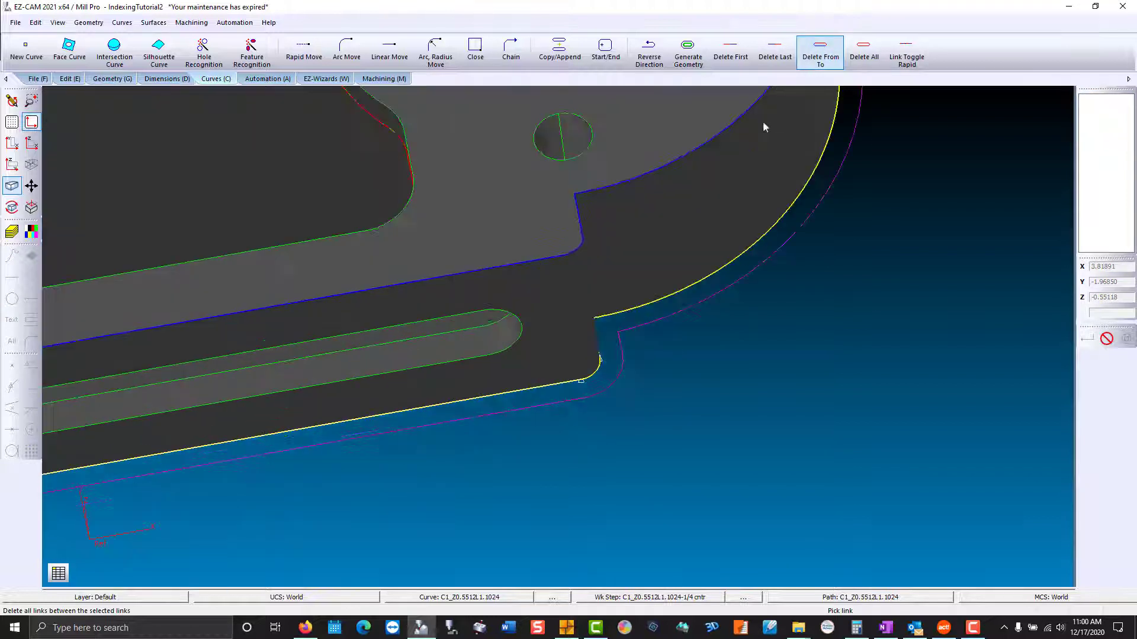
{"action": "left_click", "coordinate": [554, 389]}
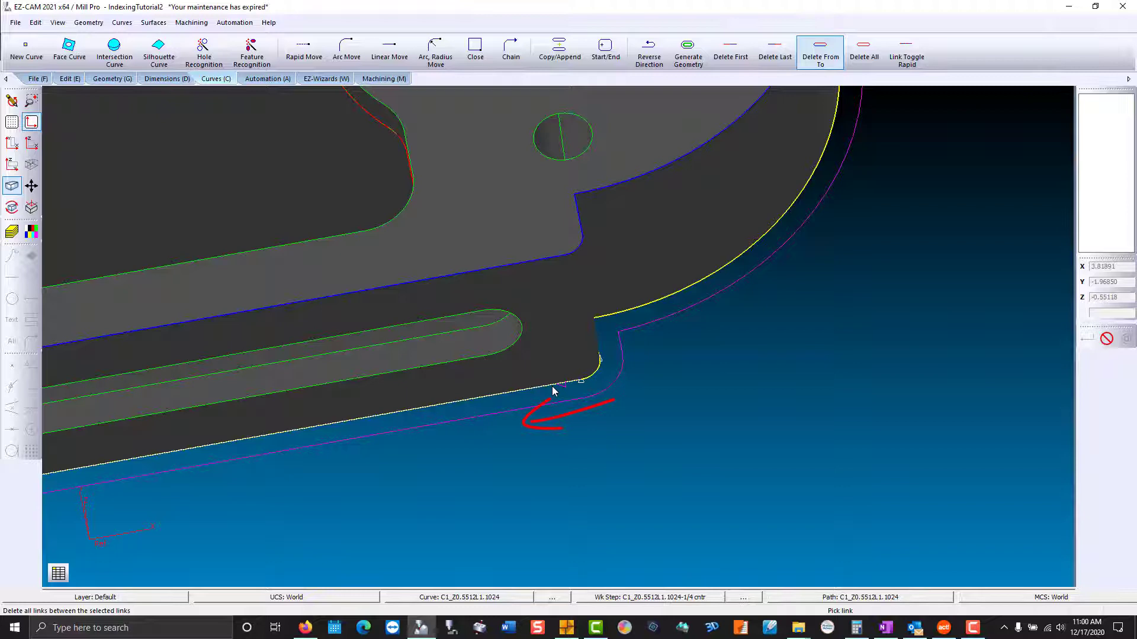
{"action": "scroll", "coordinate": [553, 391], "scroll_direction": "down", "scroll_amount": 5}
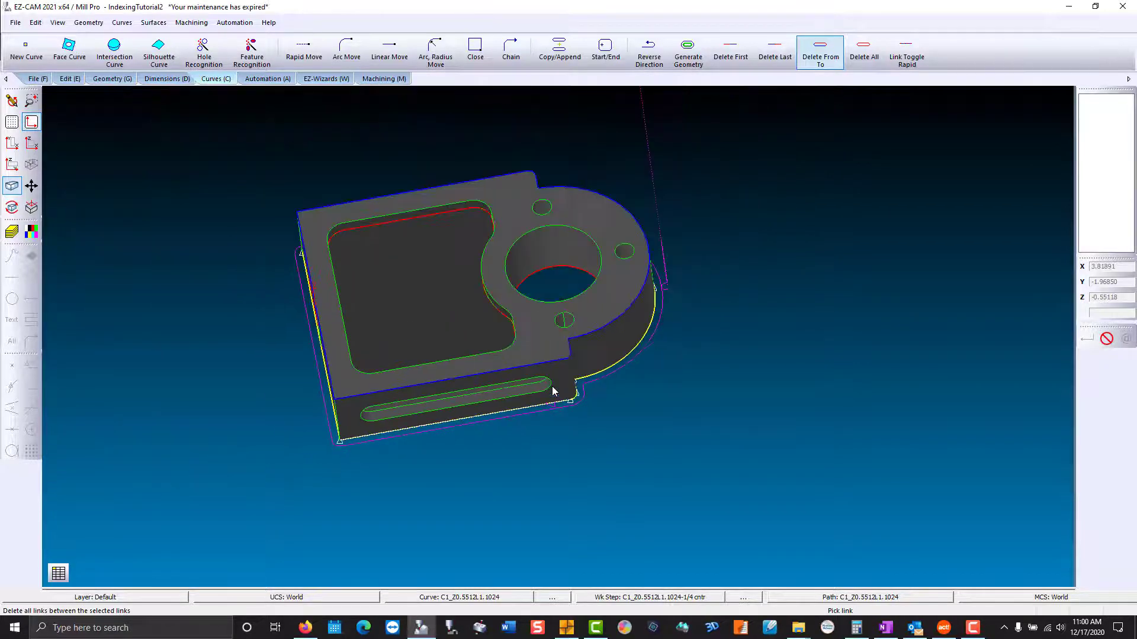
{"action": "left_click", "coordinate": [545, 368]}
{"action": "mouse_move", "coordinate": [465, 184]}
{"action": "middle_mouse_down"}
{"action": "mouse_move", "coordinate": [472, 350]}
{"action": "mouse_move", "coordinate": [488, 254]}
{"action": "mouse_move", "coordinate": [482, 195]}
{"action": "middle_mouse_up"}
- Give contour step C1 1.25 total stock with a .1250 cut step, then verify it
{"action": "left_click", "coordinate": [383, 81]}
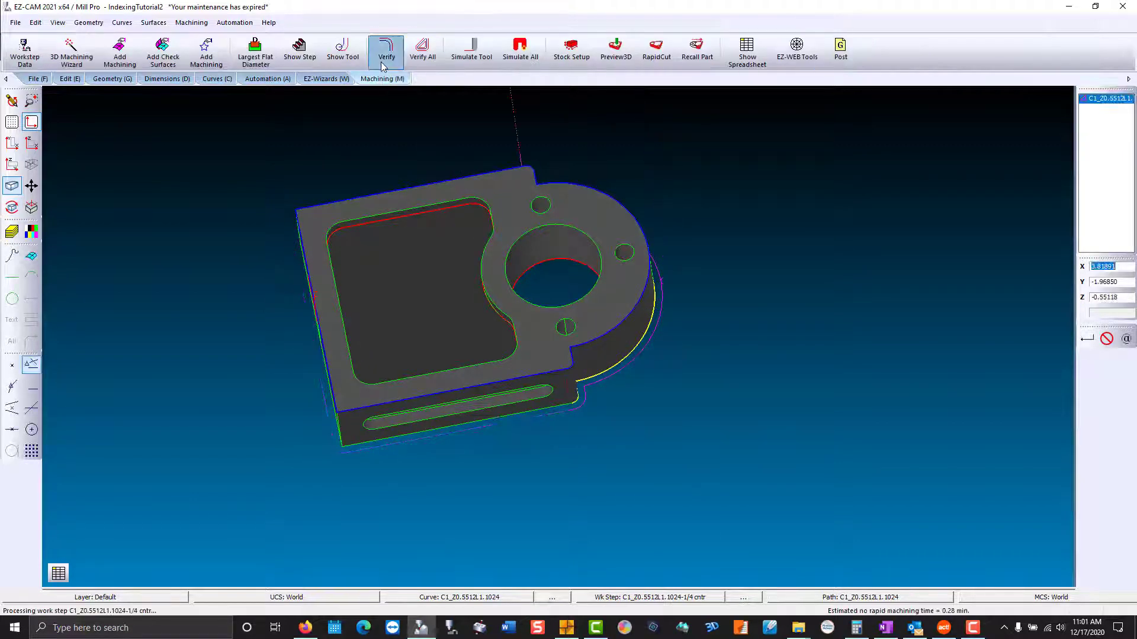
{"action": "middle_click_drag", "start_coordinate": [515, 314], "coordinate": [537, 286]}
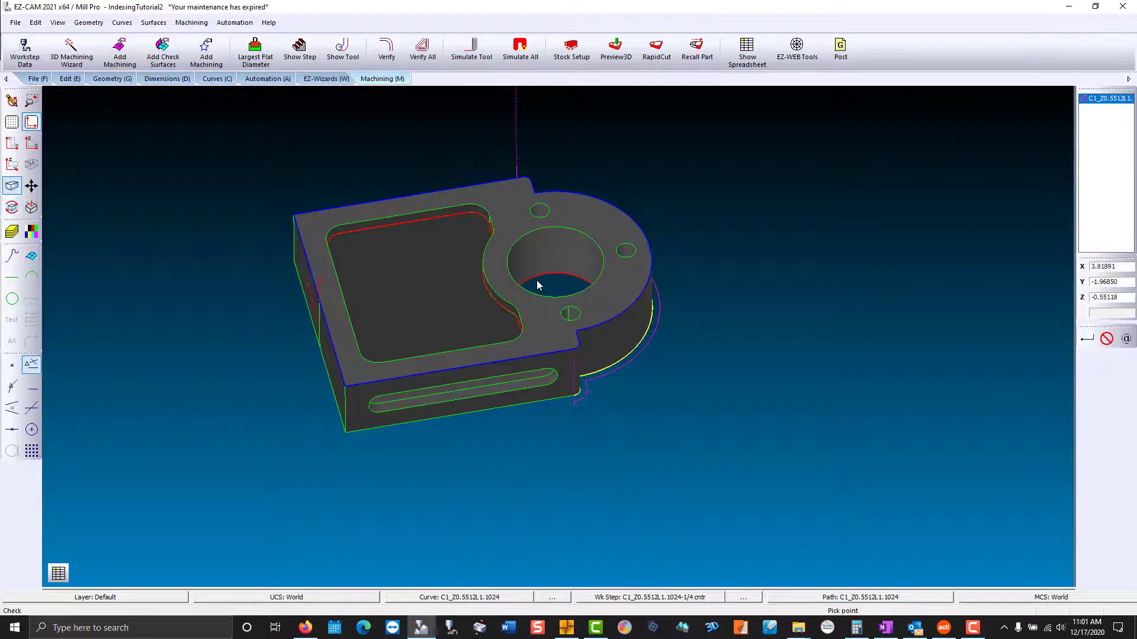
{"action": "double_click", "coordinate": [1084, 100]}
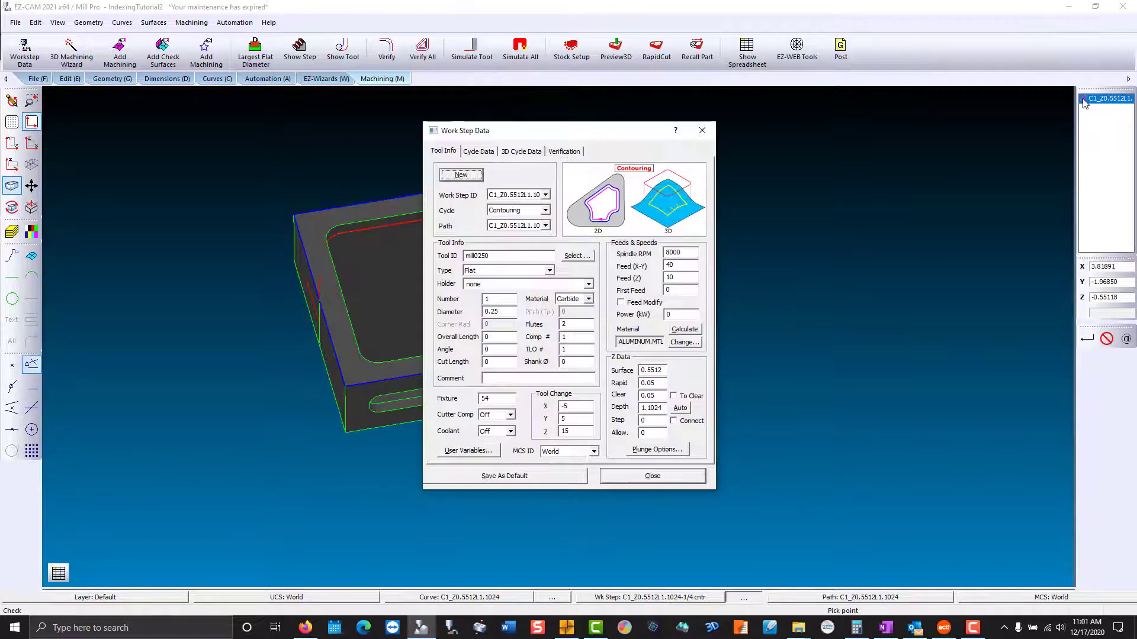
{"action": "left_click", "coordinate": [490, 152]}
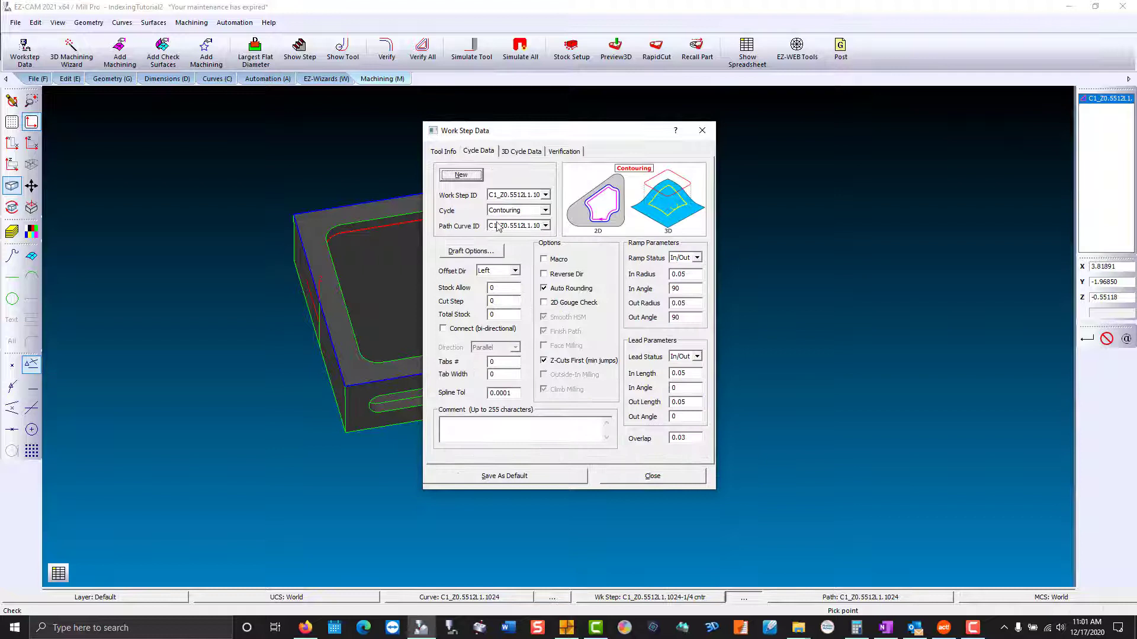
{"action": "left_click", "coordinate": [507, 313]}
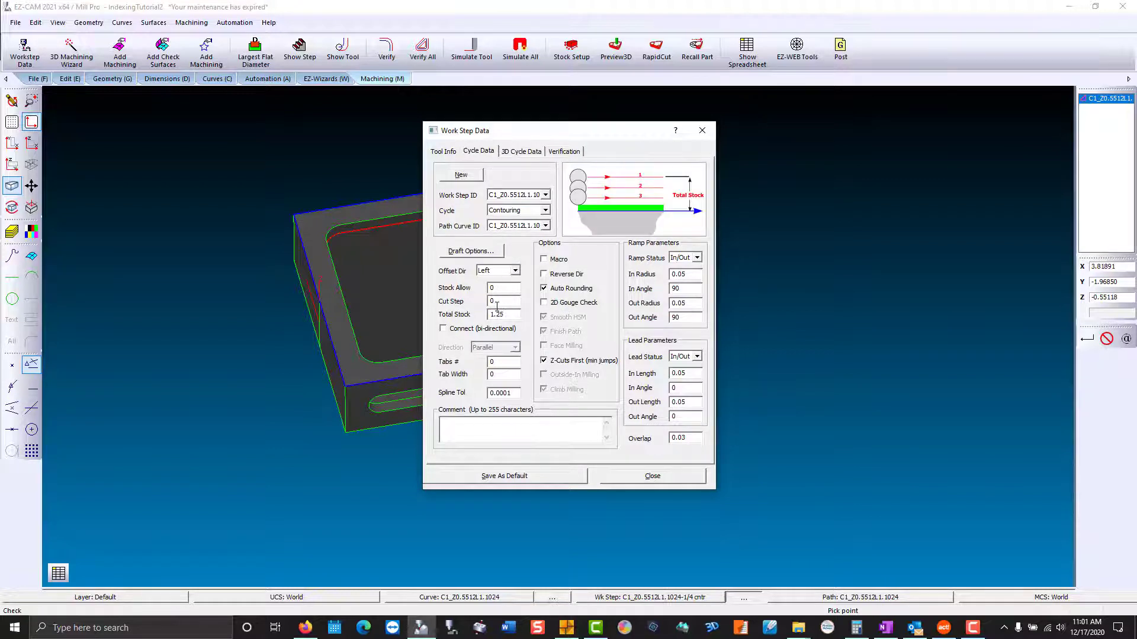
{"action": "left_click", "coordinate": [496, 303]}
{"action": "left_click", "coordinate": [641, 475]}
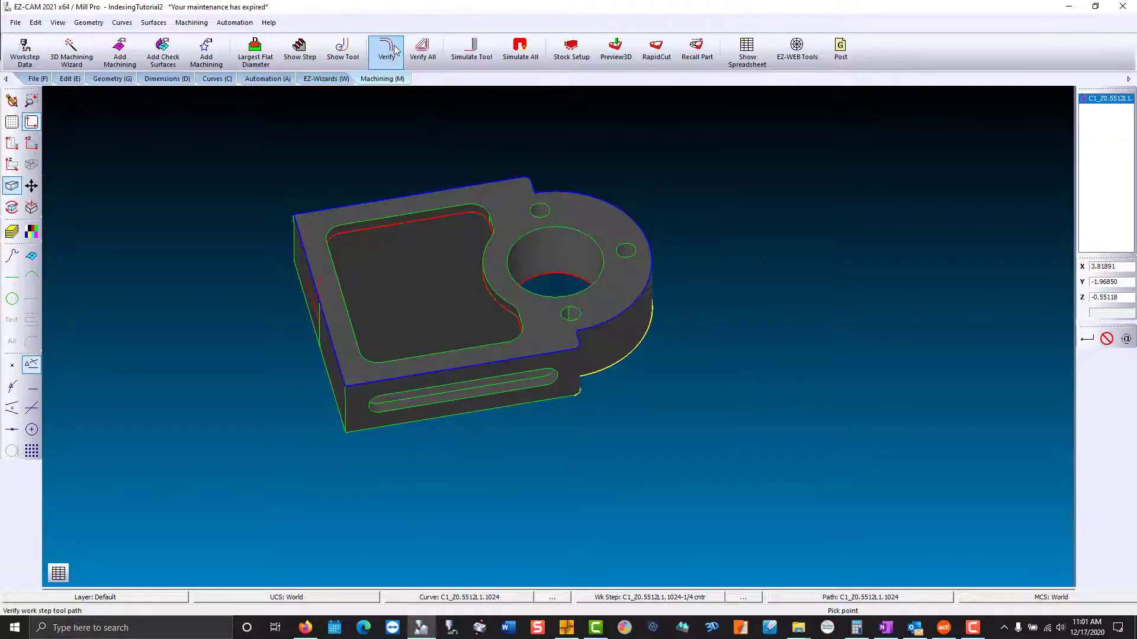
{"action": "left_click", "coordinate": [394, 51]}
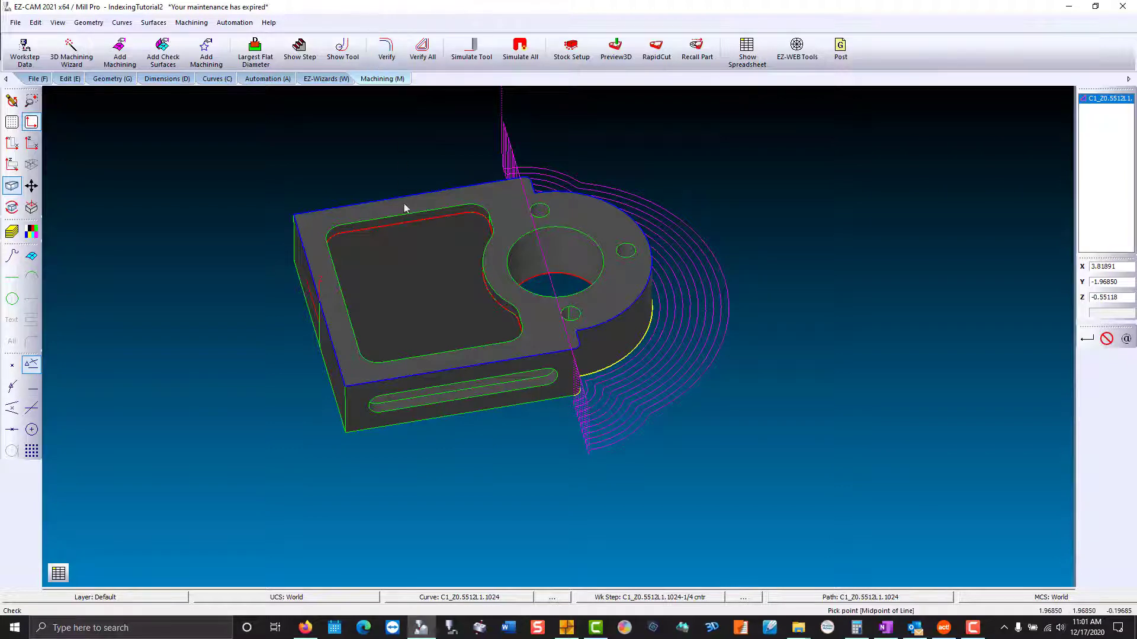
- Pocket the large pocket with (TB)Milling-Pocket HSM and .5-End Mill, one pass 0.1969 deep
{"action": "double_click", "coordinate": [405, 226]}
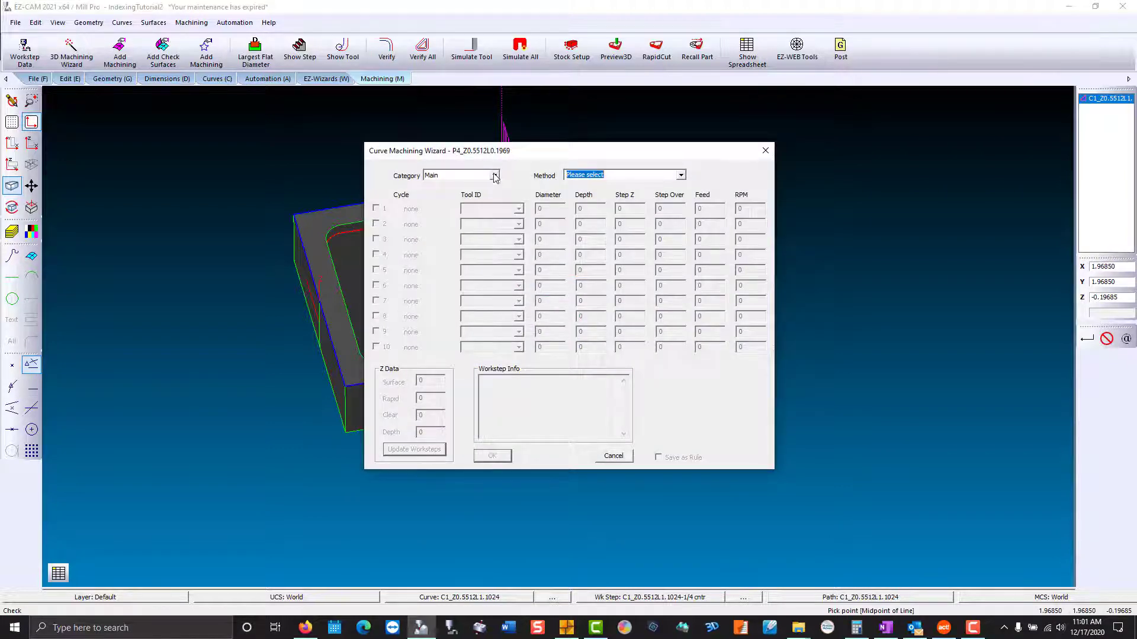
{"action": "left_click", "coordinate": [494, 175]}
{"action": "left_click", "coordinate": [492, 247]}
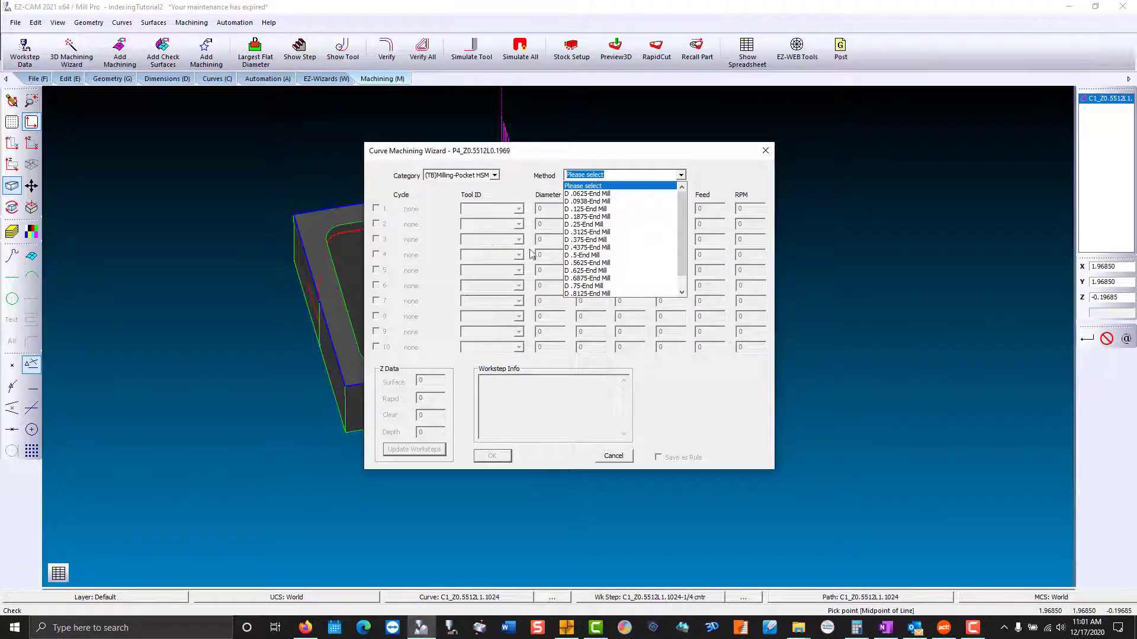
{"action": "left_click", "coordinate": [570, 256]}
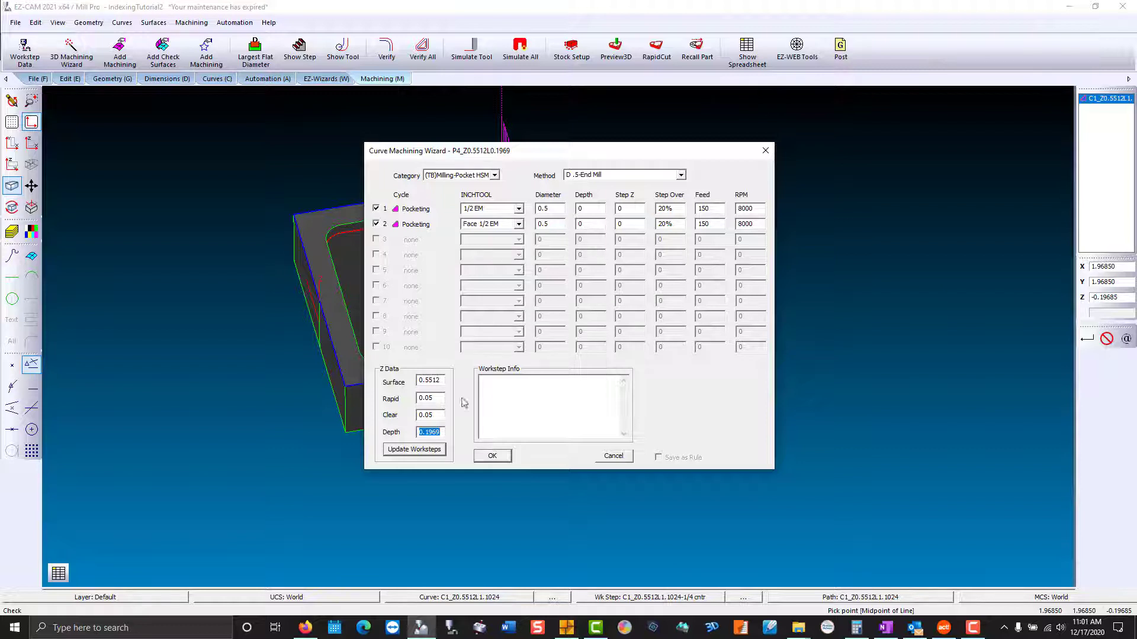
{"action": "left_click", "coordinate": [424, 452]}
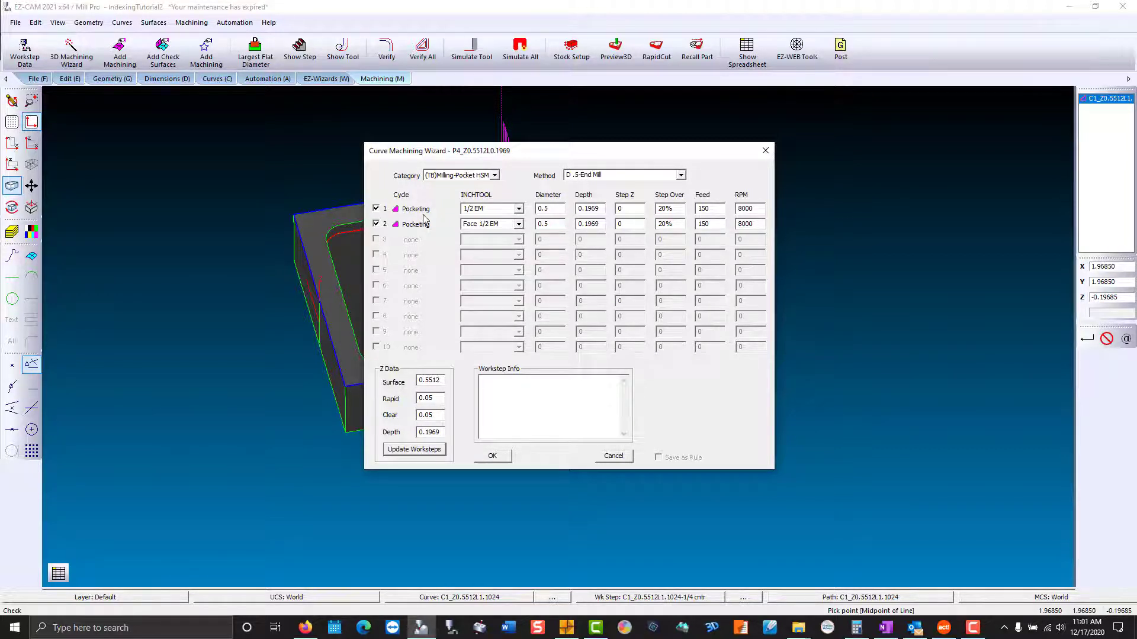
{"action": "left_click_drag", "start_coordinate": [491, 151], "coordinate": [595, 142]}
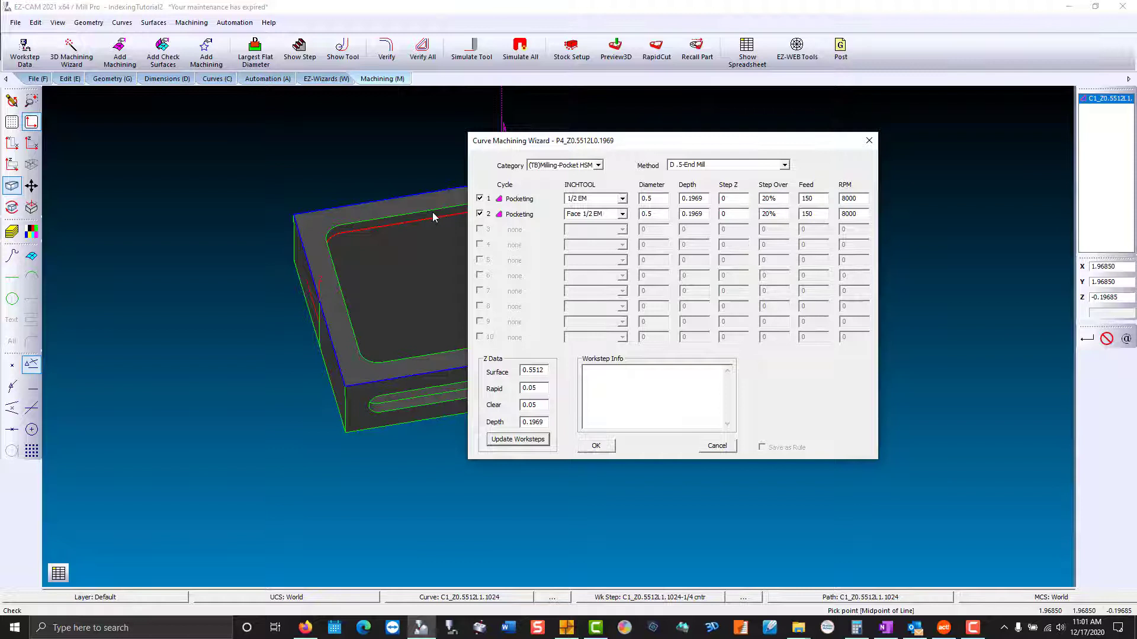
{"action": "left_click", "coordinate": [391, 197]}
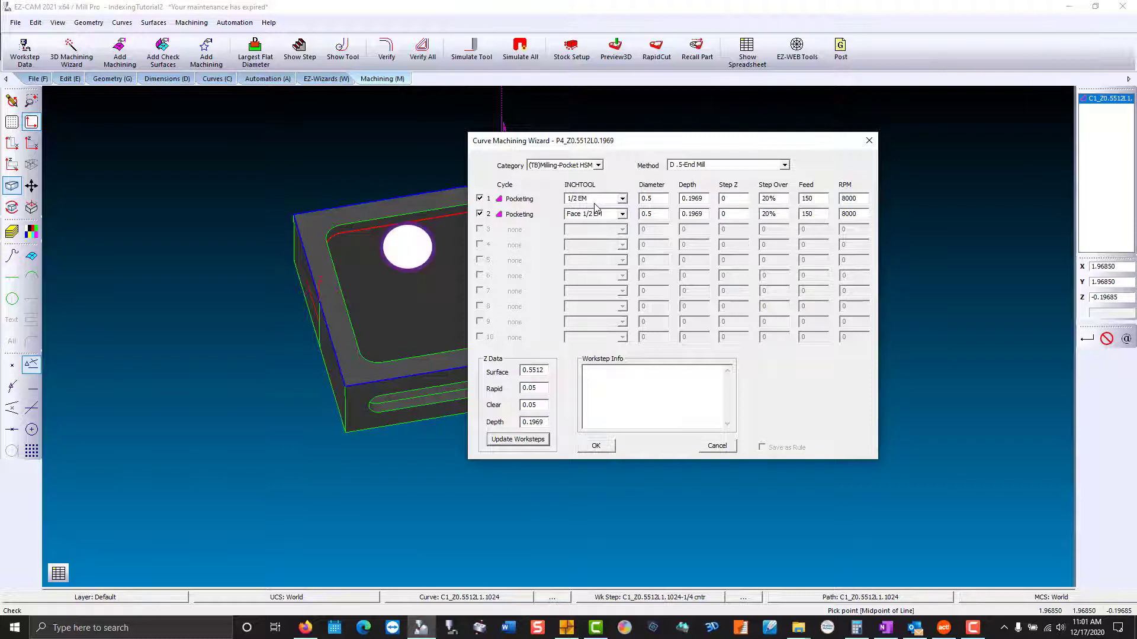
{"action": "left_click", "coordinate": [480, 214]}
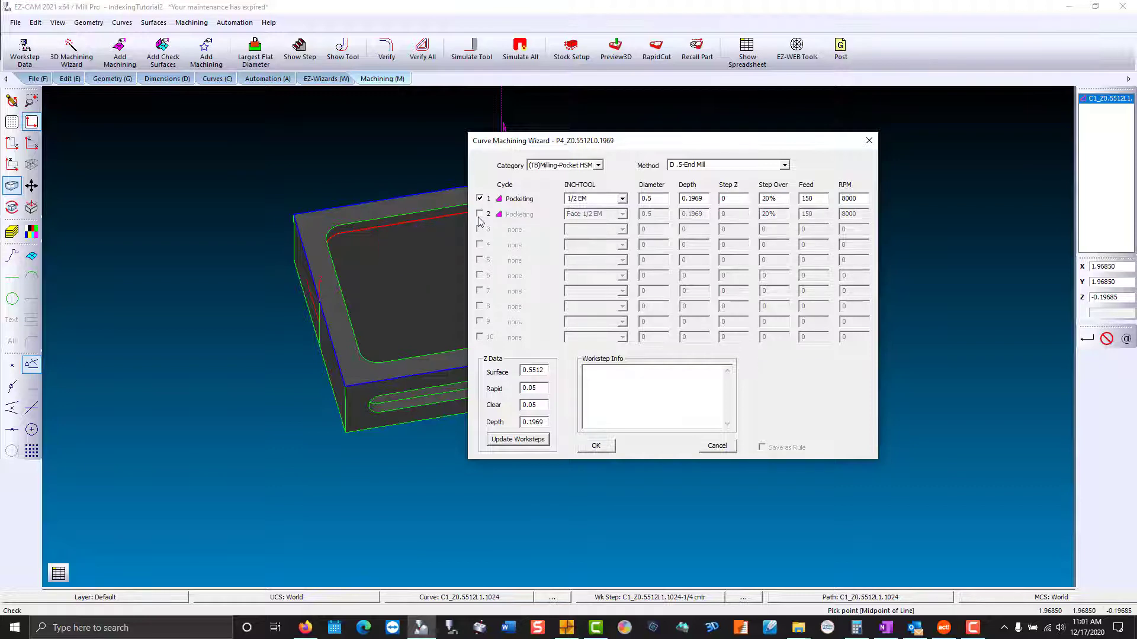
{"action": "left_click", "coordinate": [595, 446]}
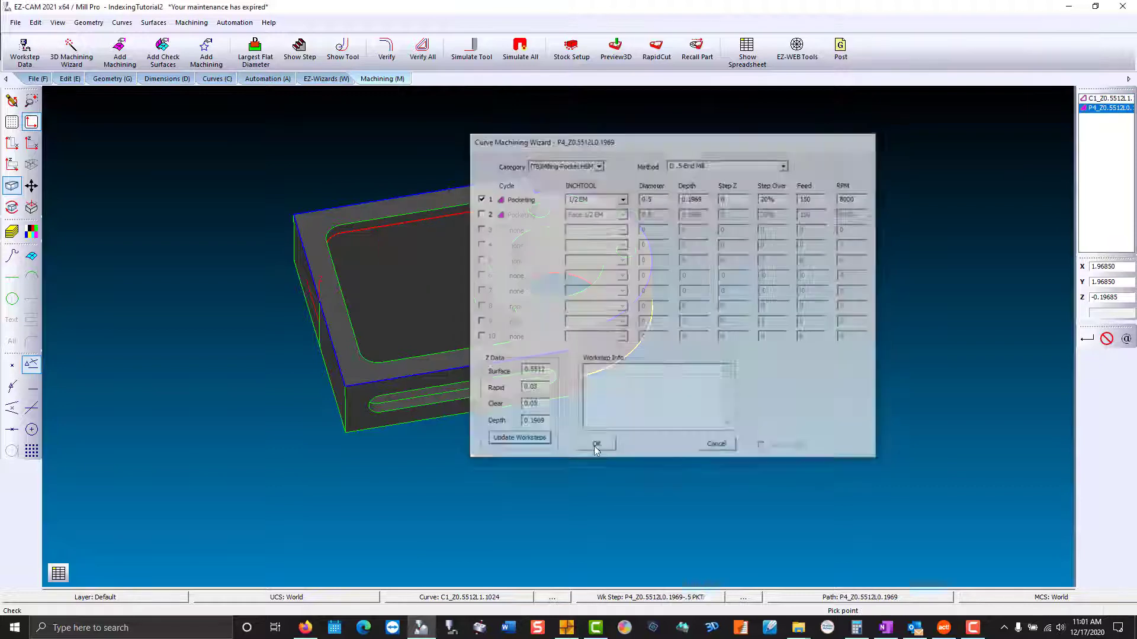
- Verify the new P4 pocket toolpath and check it in the 3D preview
{"action": "left_click", "coordinate": [394, 61]}
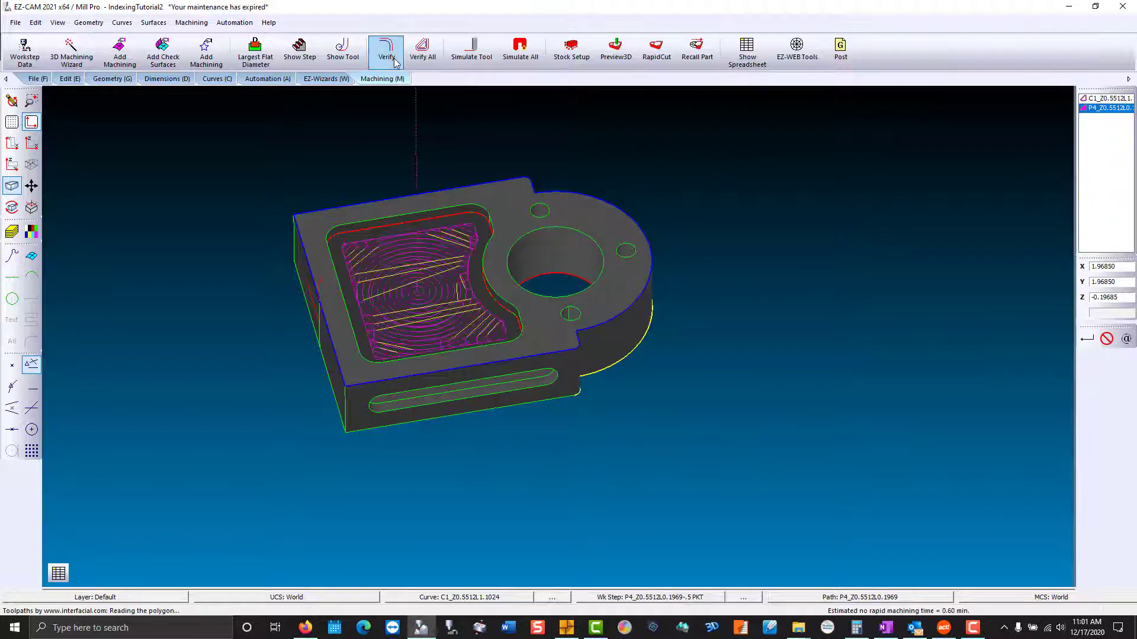
{"action": "left_click", "coordinate": [616, 56]}
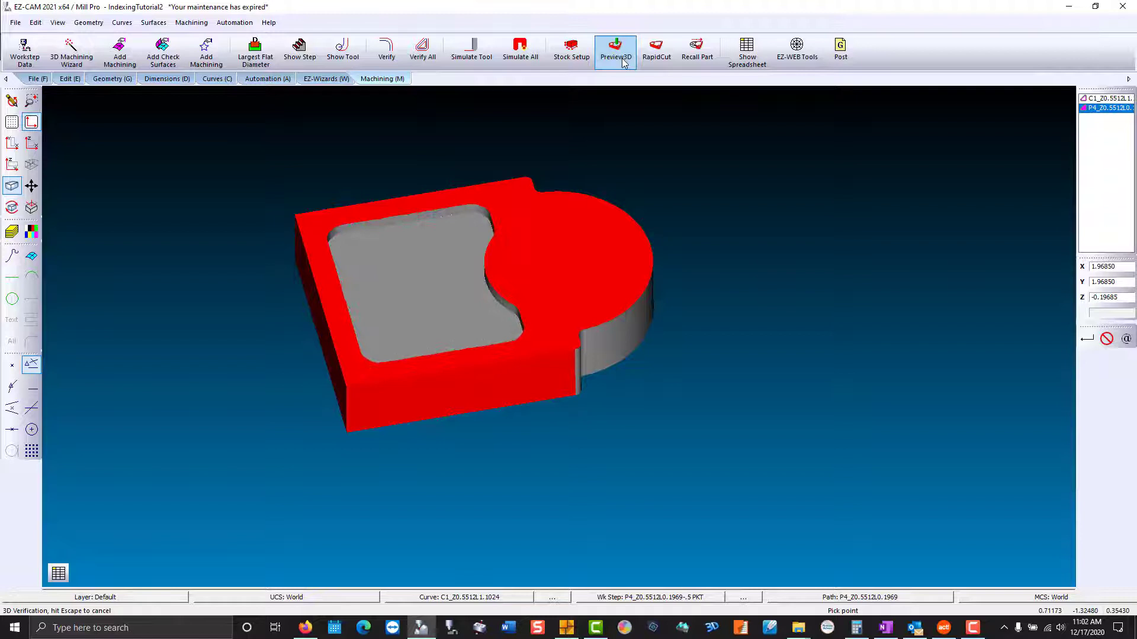
{"action": "left_click", "coordinate": [32, 101]}
{"action": "key", "text": "Escape"}
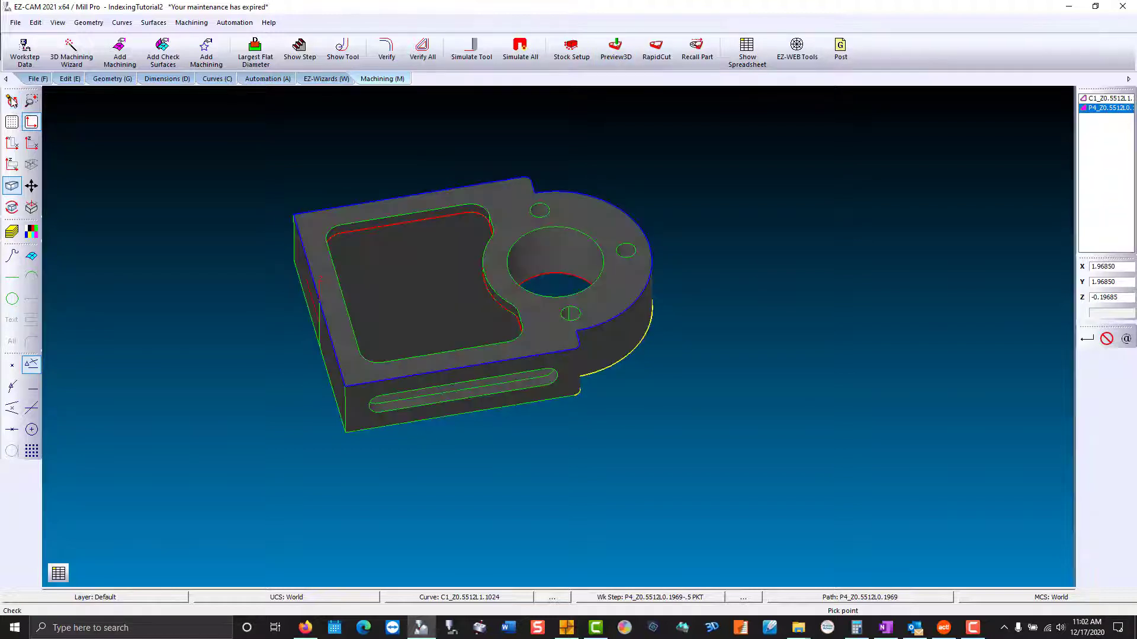
- Pocket the round bore with (TB)Milling-Pocket HSM and .5-End Mill, one pass 1.1024 deep, and inspect it
{"action": "left_click", "coordinate": [536, 278]}
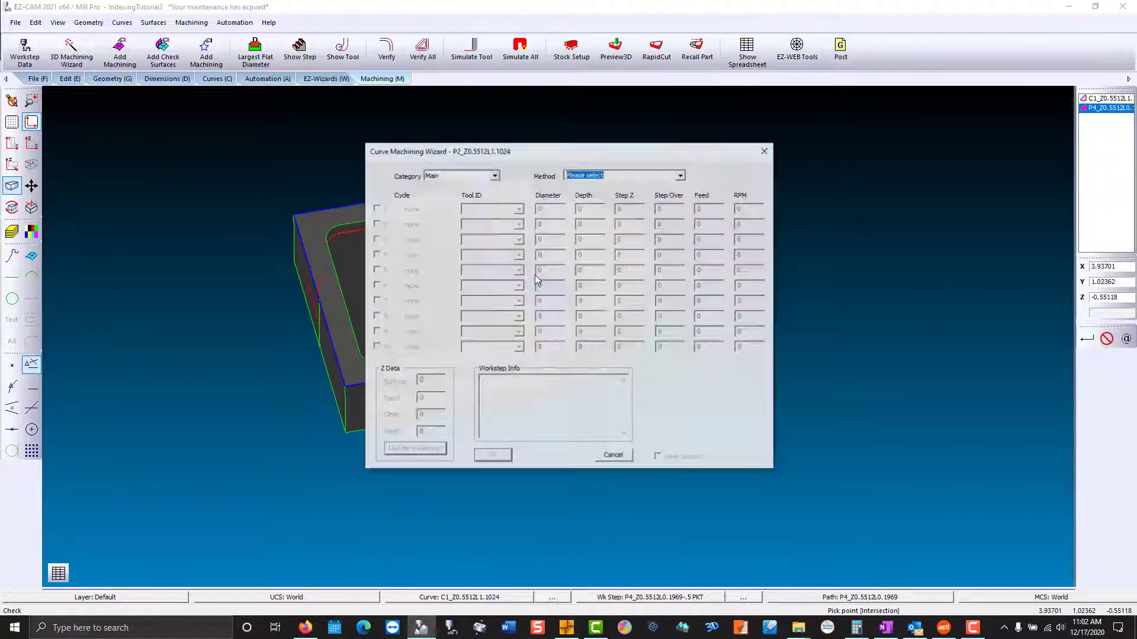
{"action": "left_click", "coordinate": [493, 177]}
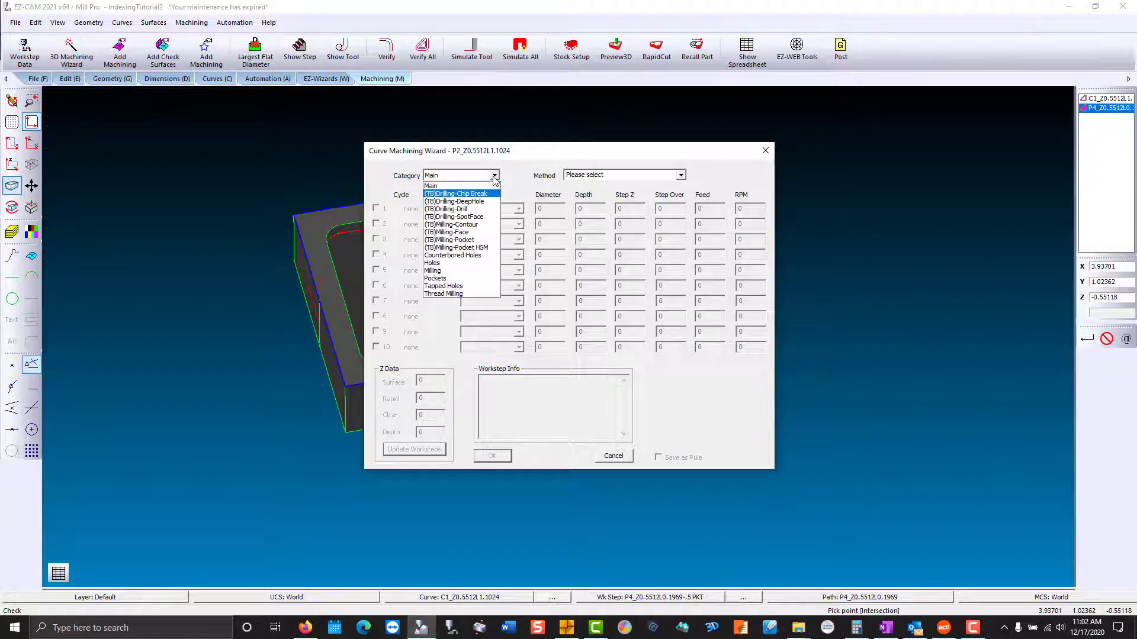
{"action": "left_click", "coordinate": [484, 247]}
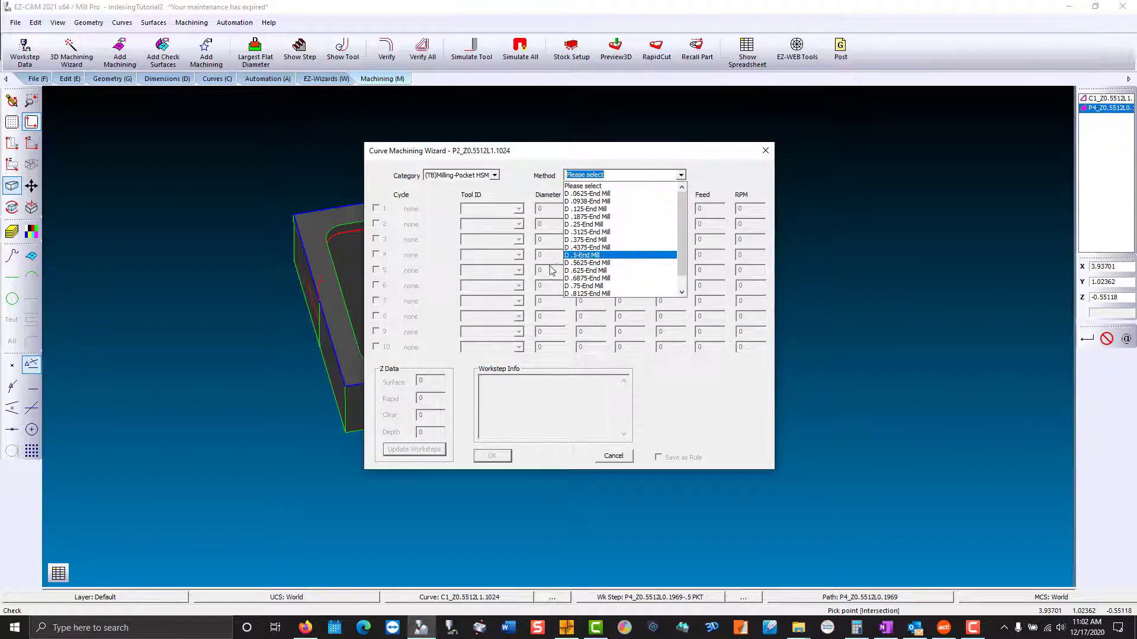
{"action": "left_click", "coordinate": [568, 255]}
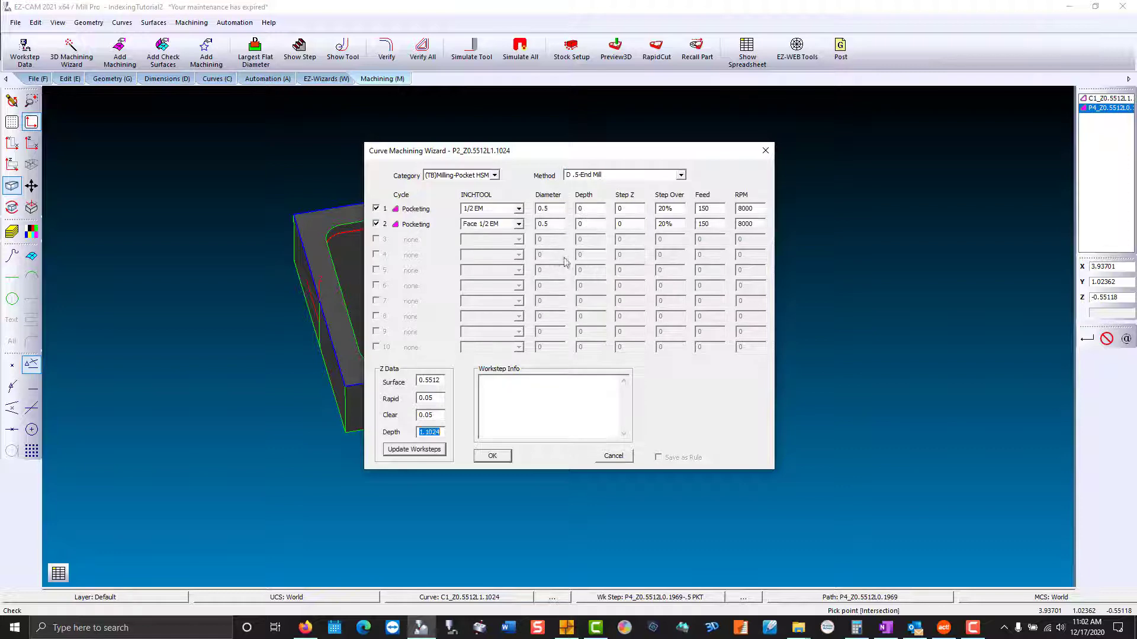
{"action": "left_click", "coordinate": [376, 224]}
{"action": "left_click", "coordinate": [425, 451]}
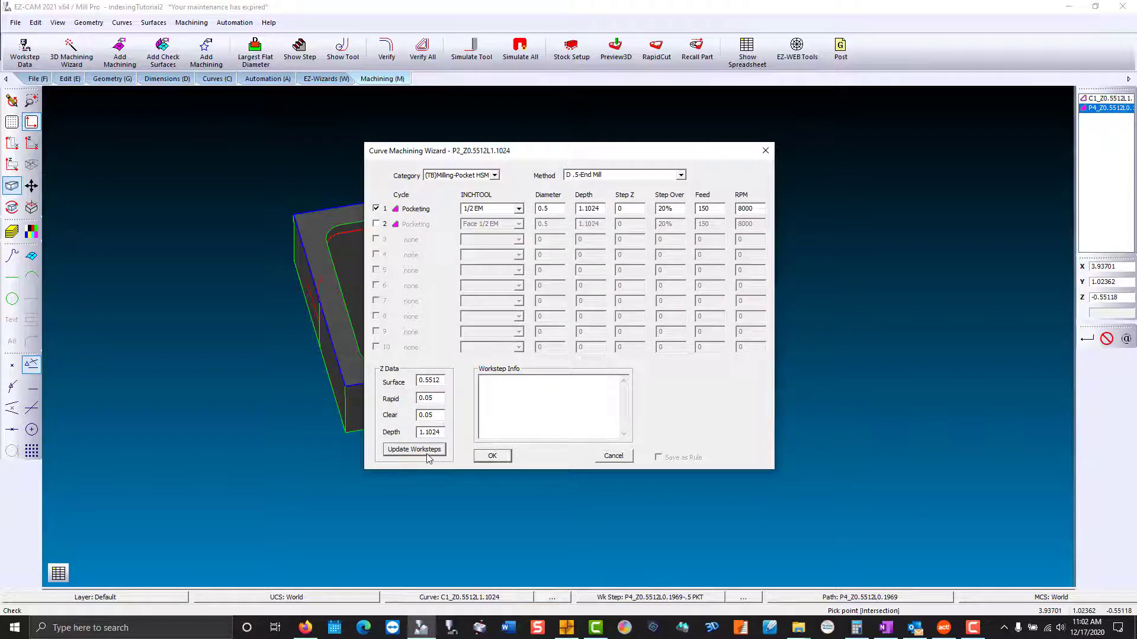
{"action": "left_click", "coordinate": [491, 456]}
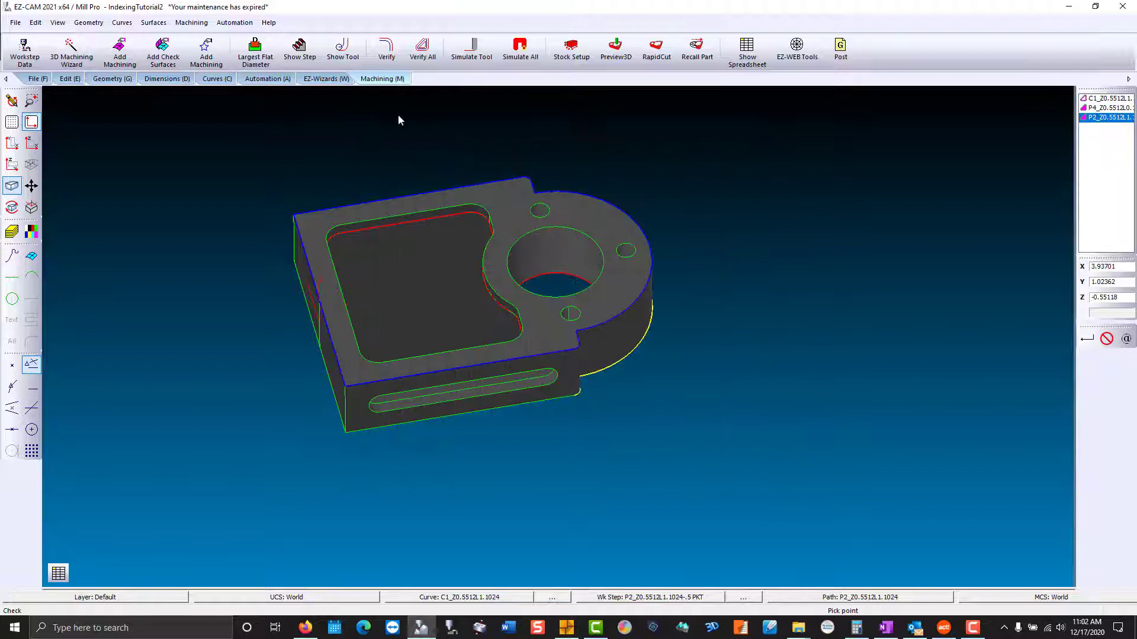
{"action": "left_click", "coordinate": [387, 48]}
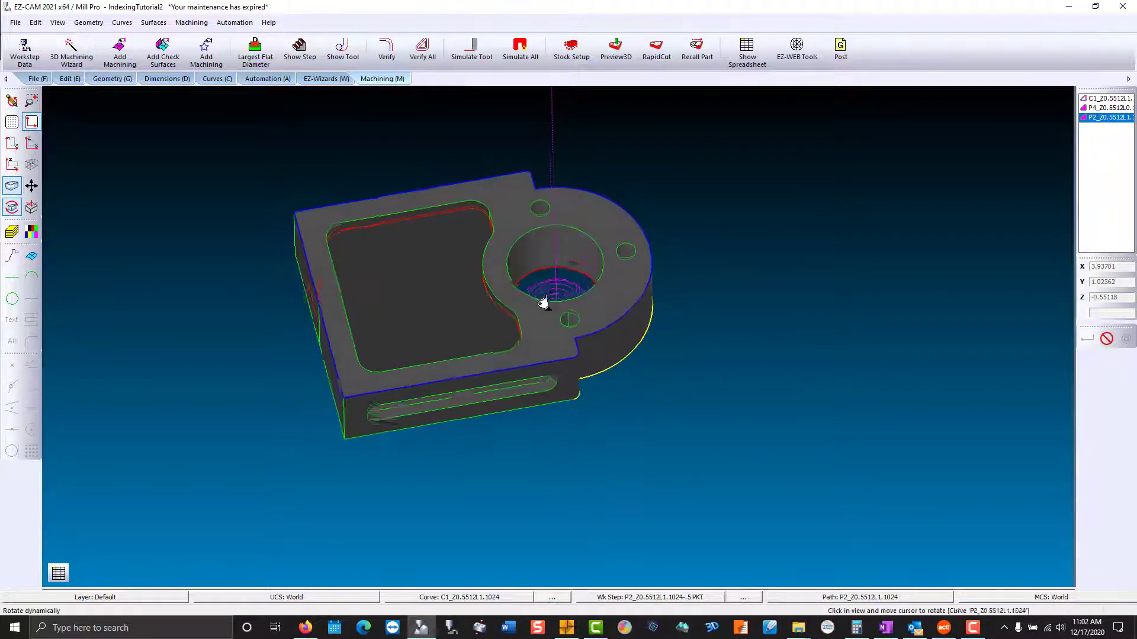
{"action": "left_click_drag", "start_coordinate": [544, 303], "coordinate": [556, 284]}
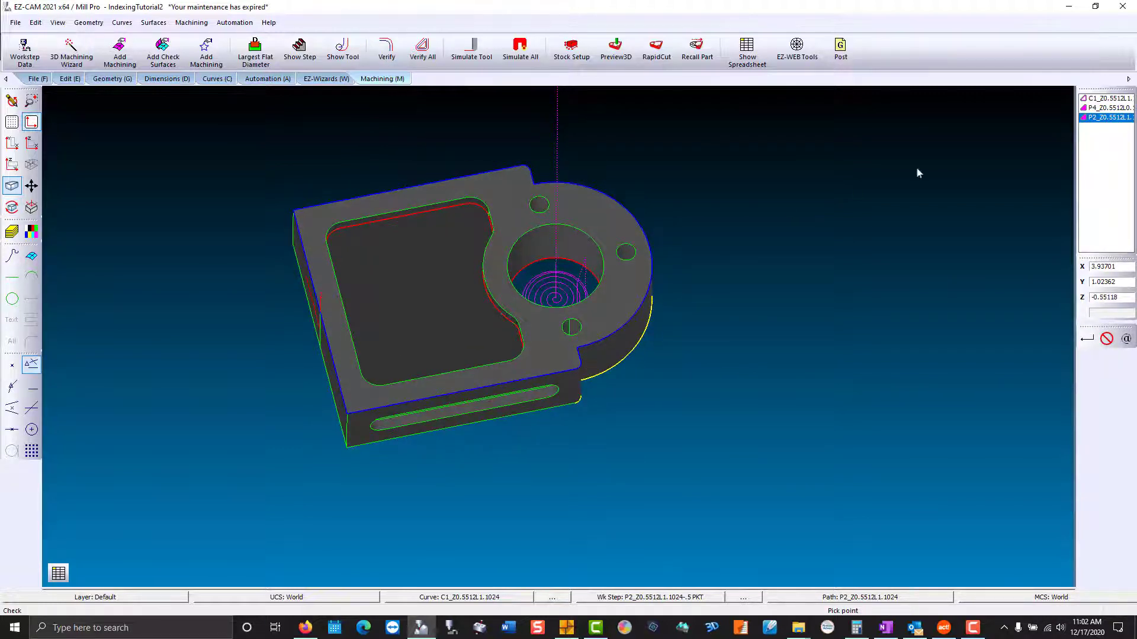
{"action": "double_click", "coordinate": [1088, 117]}
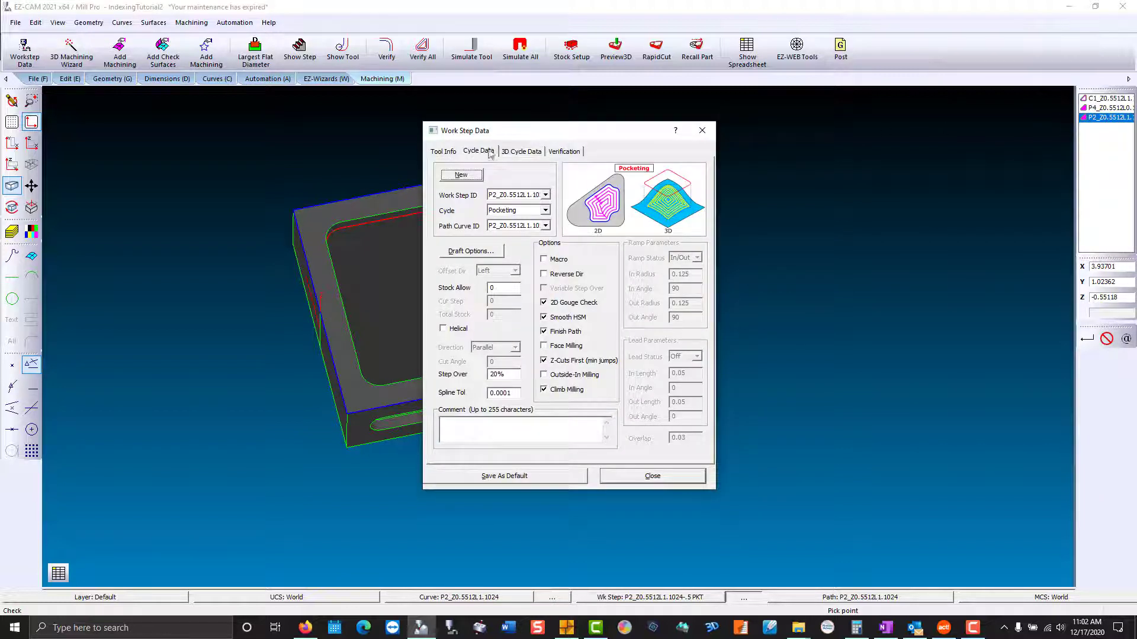
{"action": "left_click", "coordinate": [454, 152]}
{"action": "left_click", "coordinate": [651, 420]}
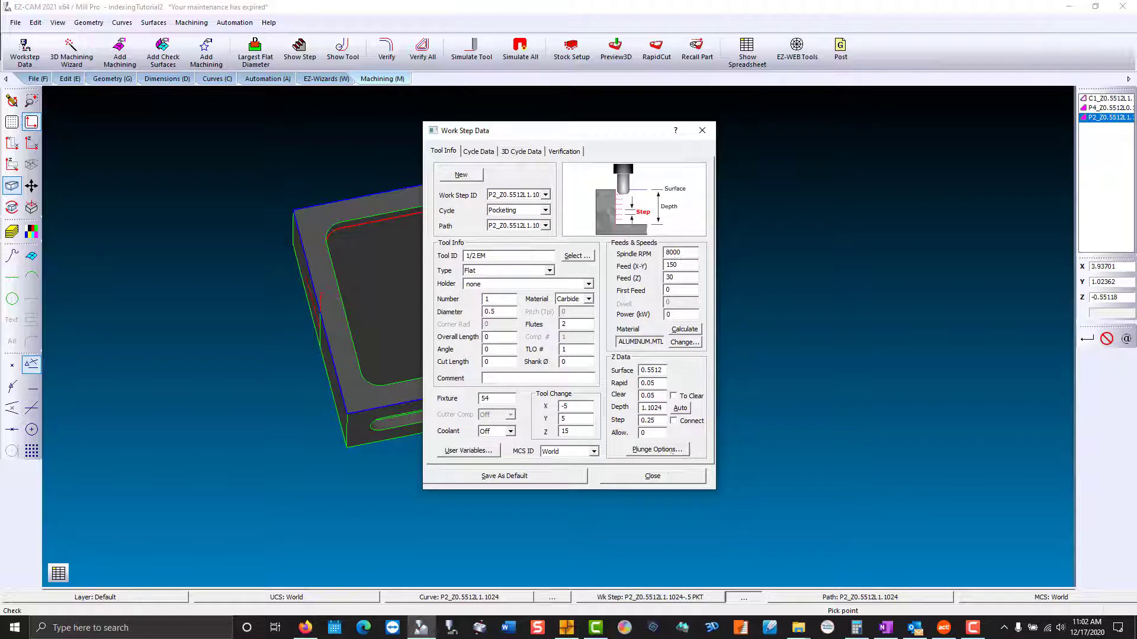
{"action": "left_click", "coordinate": [671, 477]}
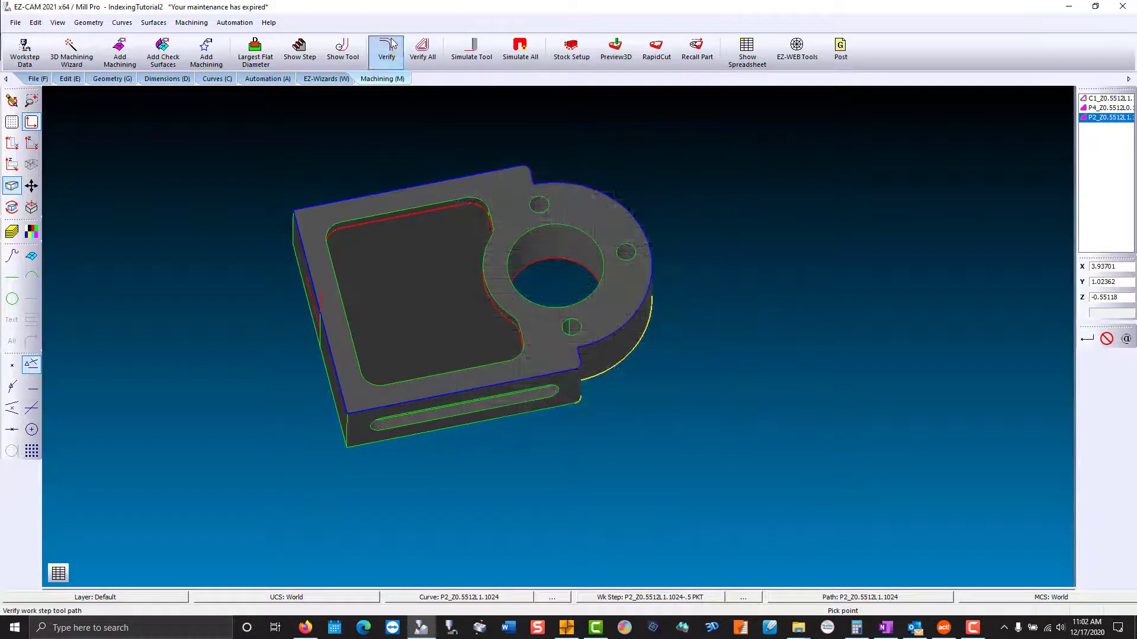
{"action": "left_click", "coordinate": [391, 45]}
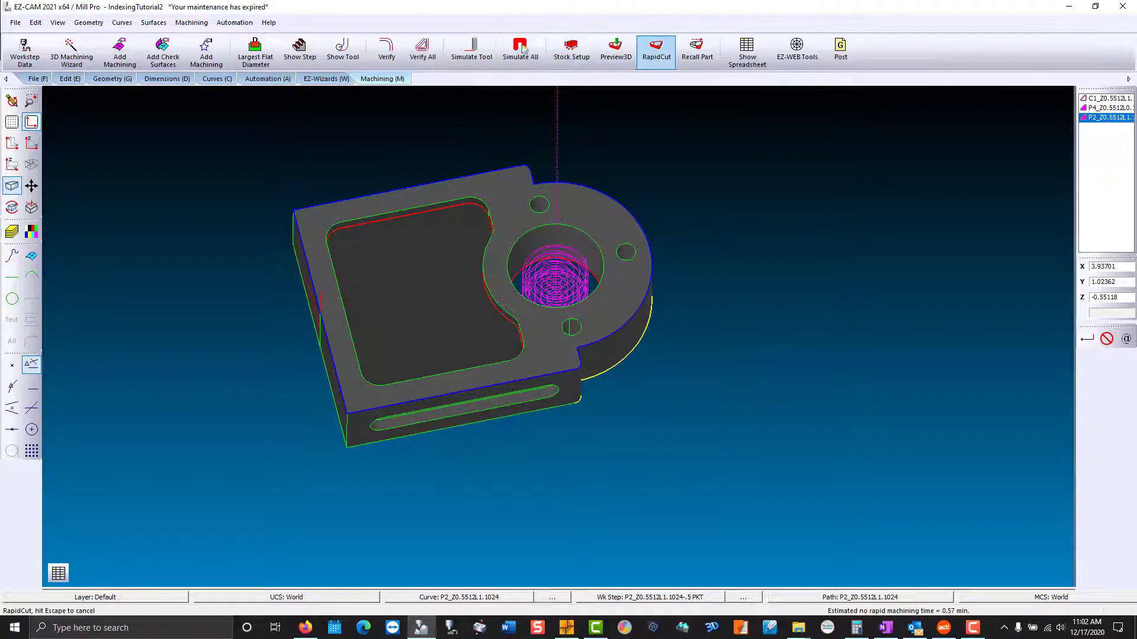
{"action": "left_click", "coordinate": [620, 52]}
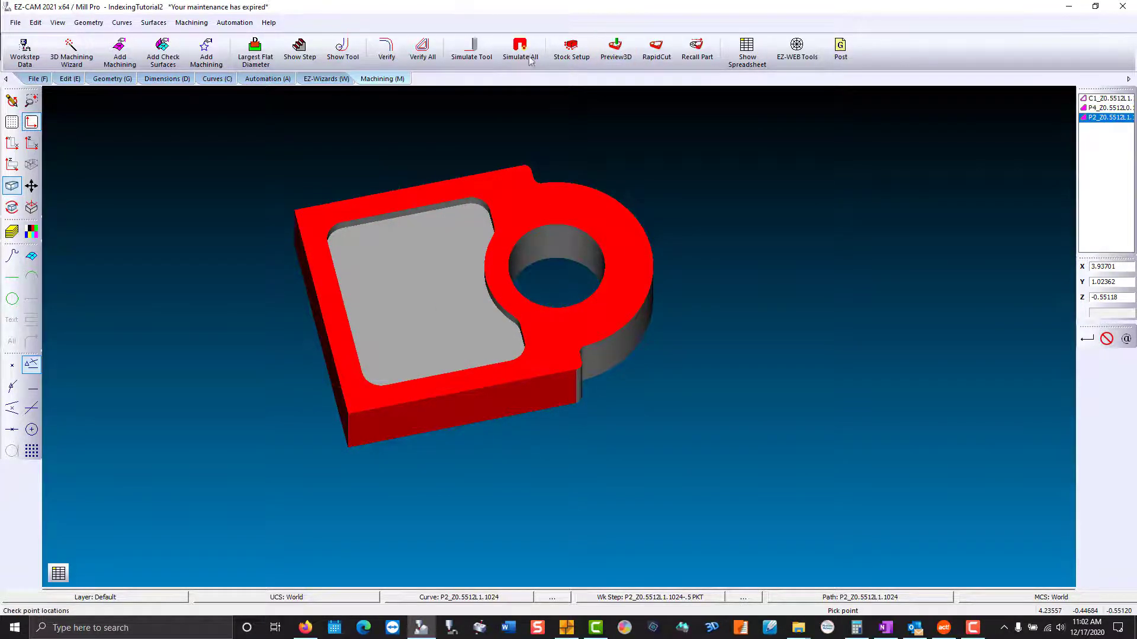
{"action": "left_click", "coordinate": [14, 100]}
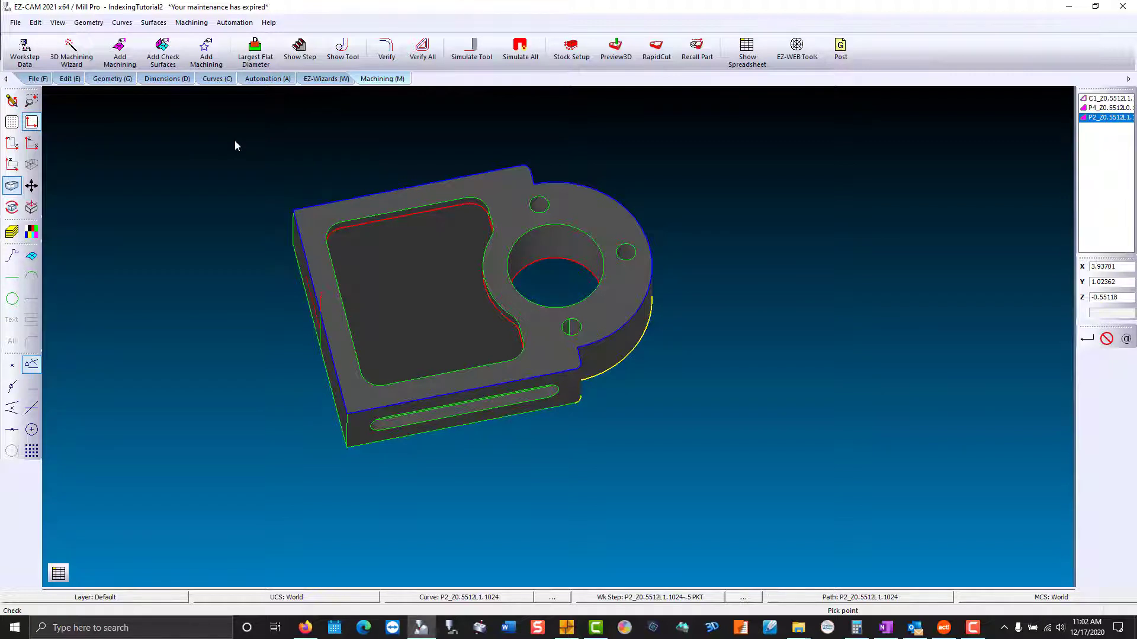
- Run Hole Recognition without all coordinate systems and pick the three-hole bolt pattern
{"action": "left_click", "coordinate": [323, 80]}
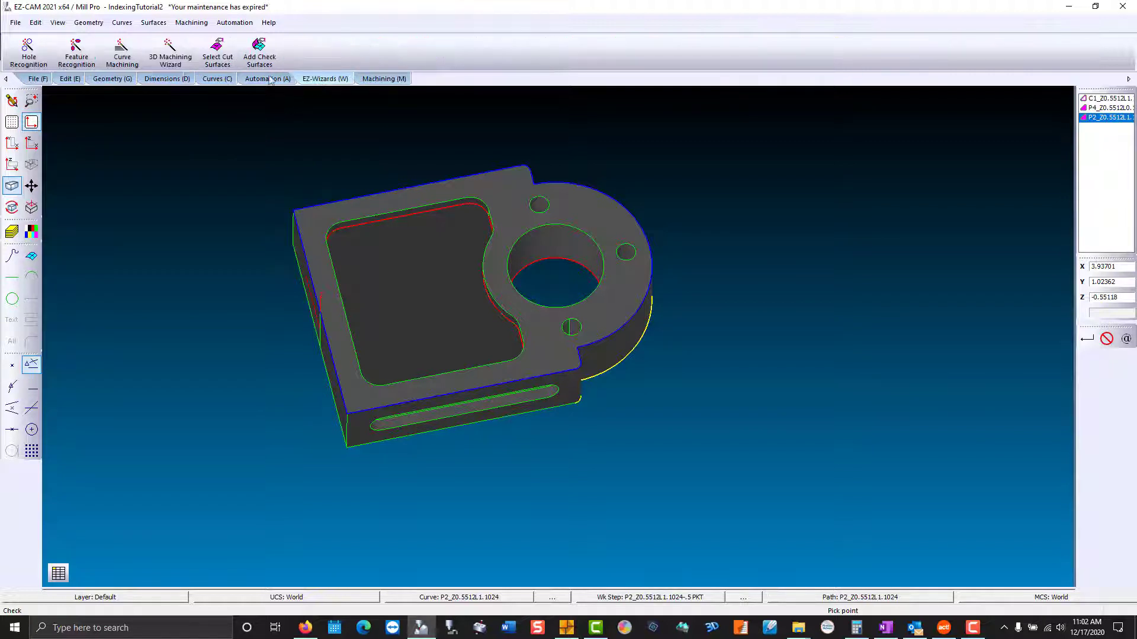
{"action": "left_click", "coordinate": [31, 54]}
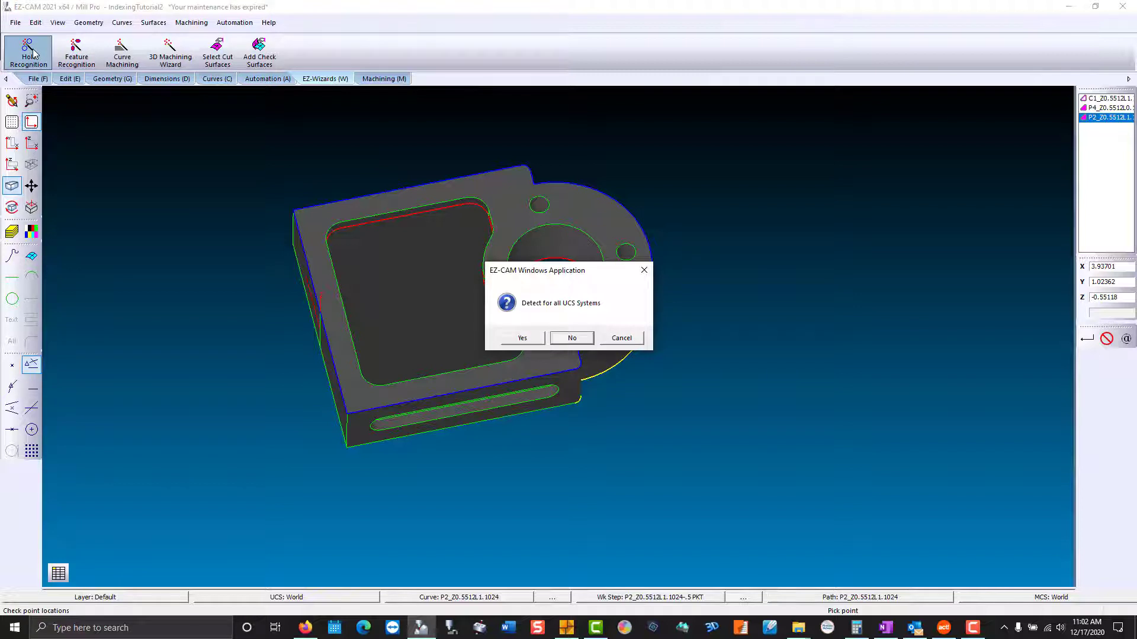
{"action": "key", "text": "Return"}
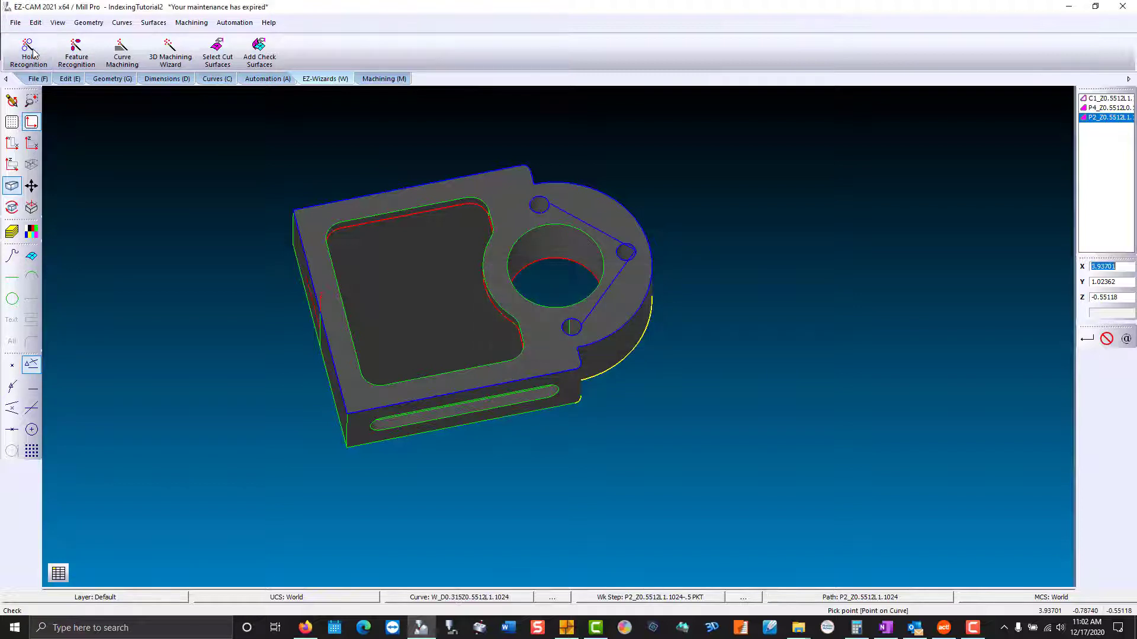
{"action": "left_click", "coordinate": [571, 328]}
- Create a (TB)Drilling-DeepHole work step using the D .3125-Drill method
{"action": "left_click", "coordinate": [494, 176]}
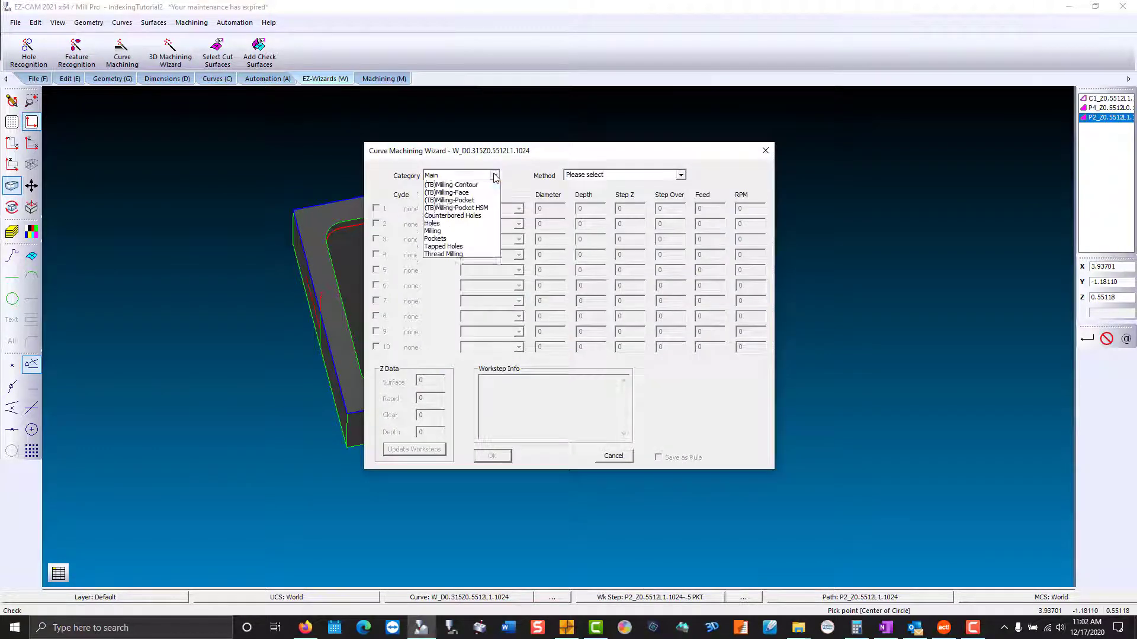
{"action": "key", "text": "Down"}
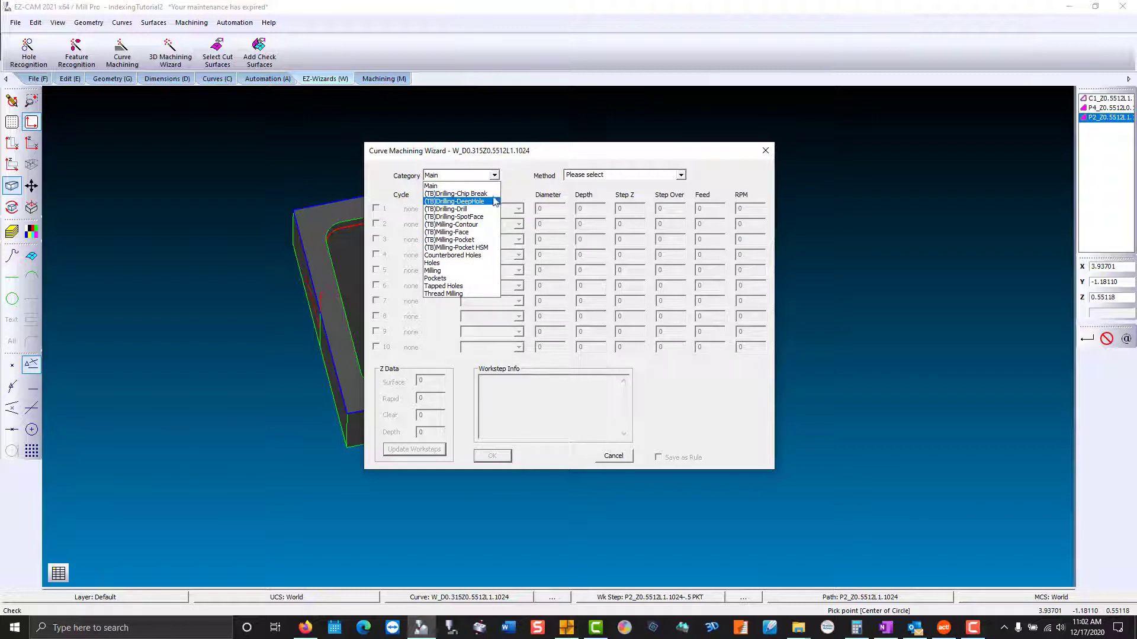
{"action": "left_click", "coordinate": [495, 202]}
{"action": "key", "text": "Down"}
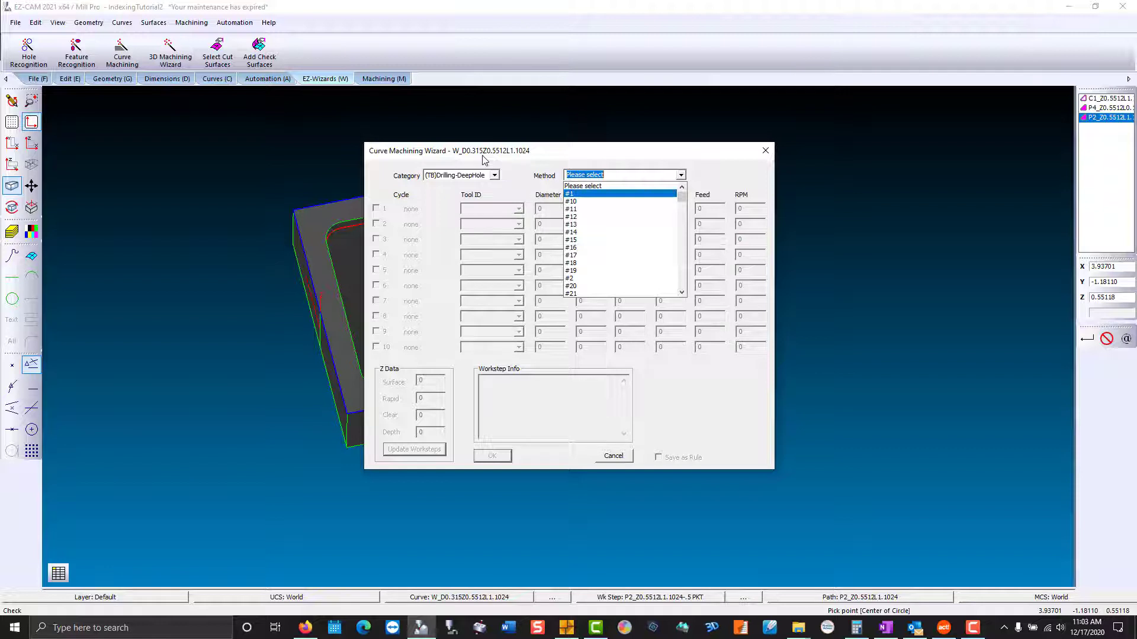
{"action": "left_click_drag", "start_coordinate": [682, 202], "coordinate": [685, 253]}
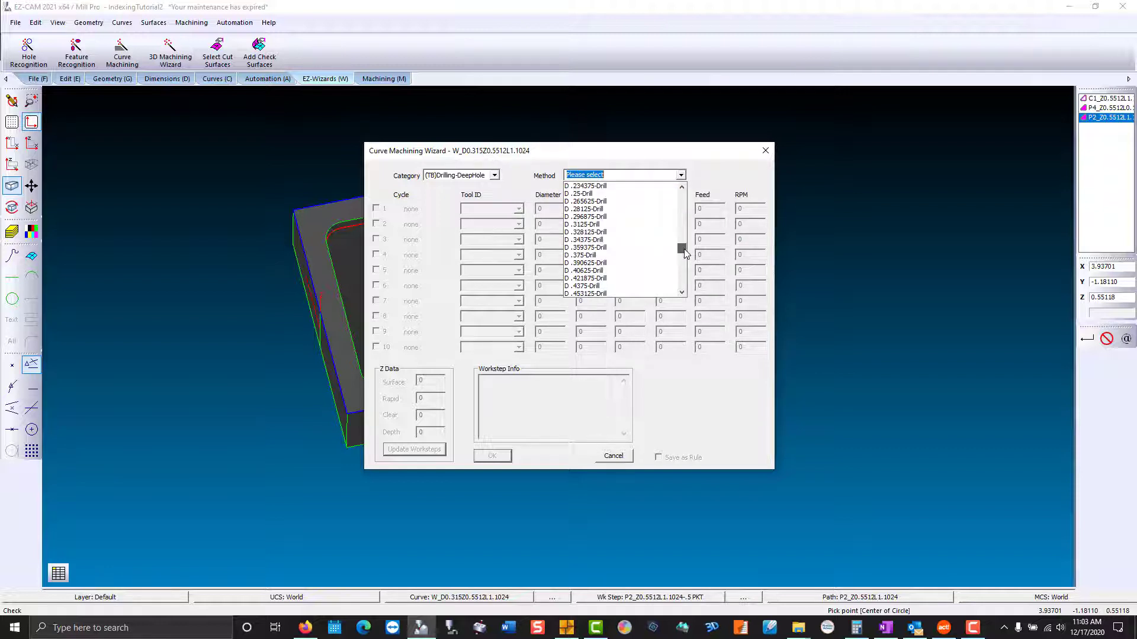
{"action": "left_click", "coordinate": [602, 225]}
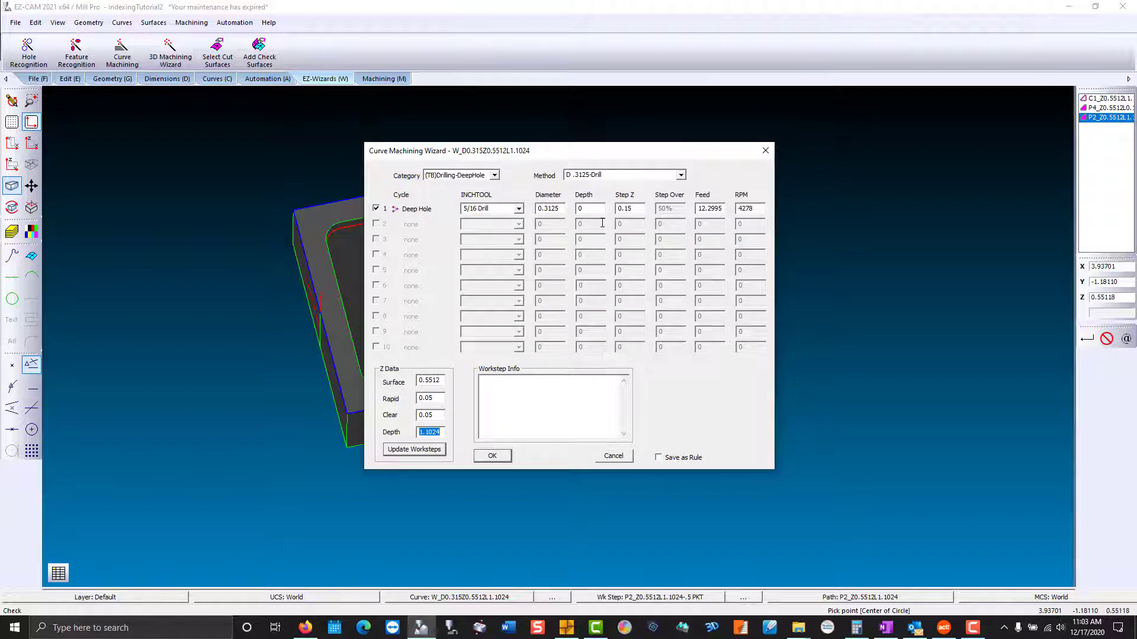
{"action": "left_click", "coordinate": [480, 458]}
{"action": "left_click", "coordinate": [384, 79]}
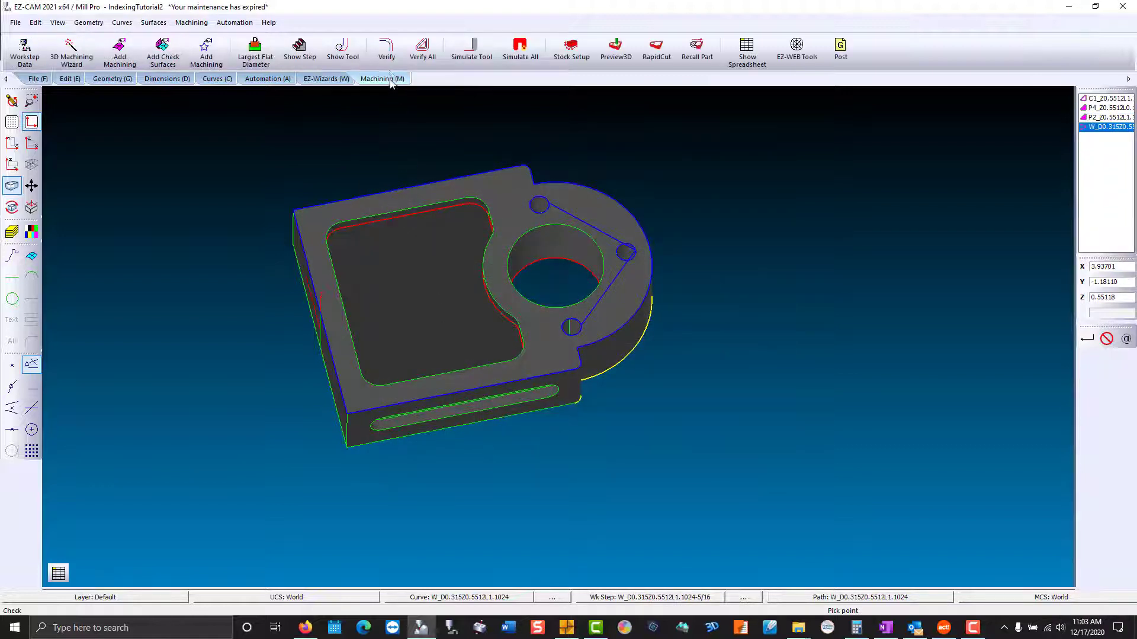
{"action": "left_click", "coordinate": [389, 55]}
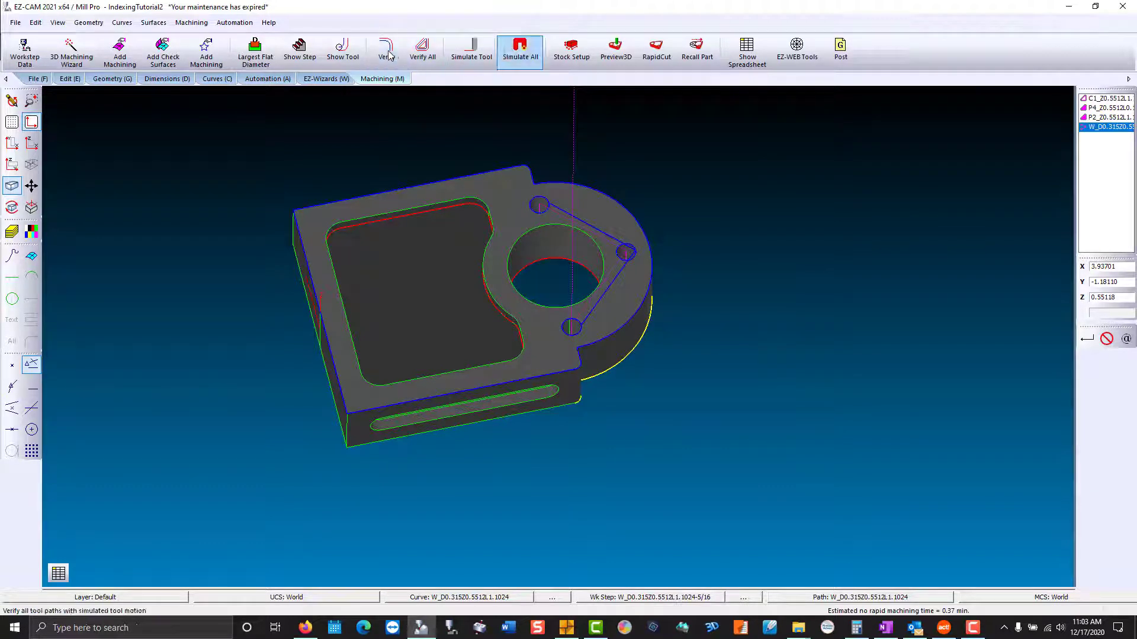
{"action": "left_click", "coordinate": [656, 63]}
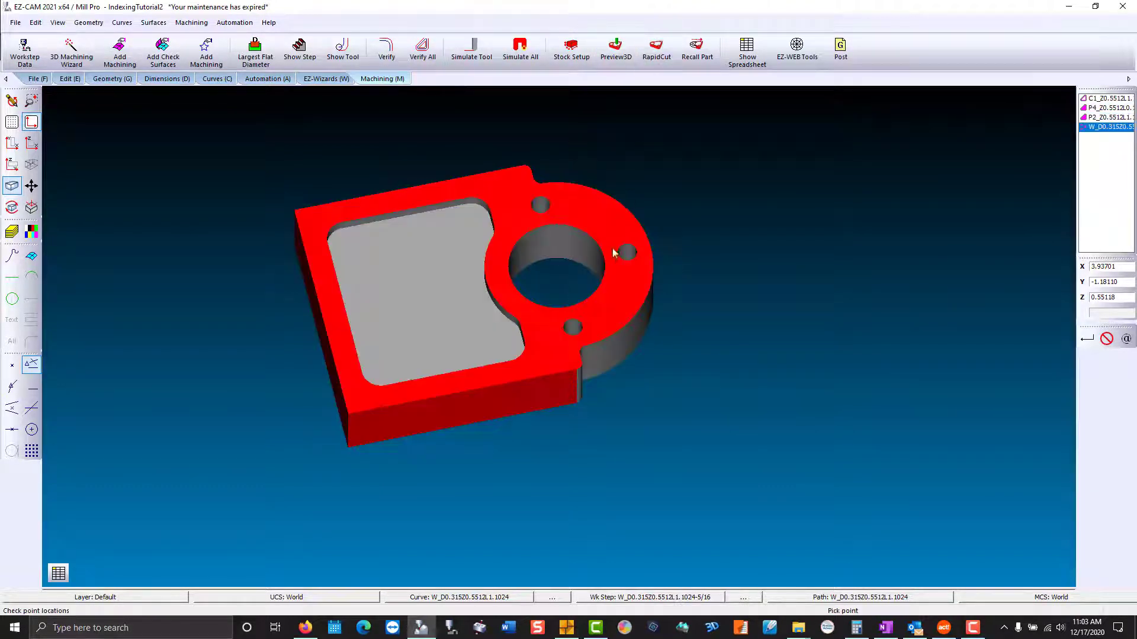
{"action": "mouse_move", "coordinate": [601, 296]}
{"action": "left_mouse_down"}
{"action": "mouse_move", "coordinate": [581, 399]}
{"action": "mouse_move", "coordinate": [595, 241]}
{"action": "left_mouse_up"}
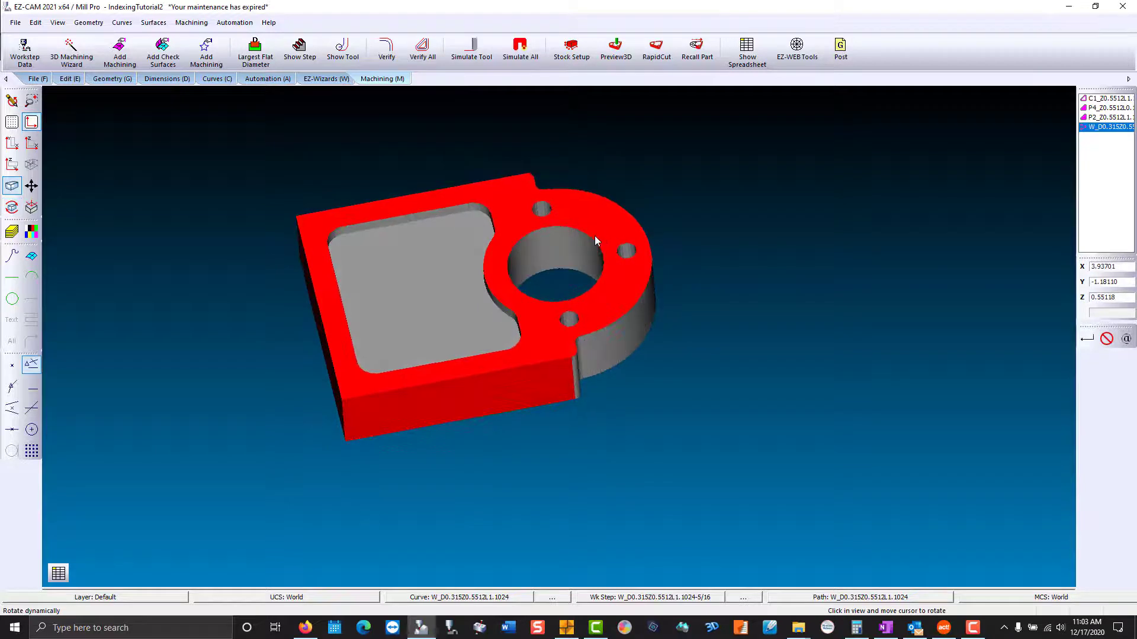
{"action": "left_click", "coordinate": [13, 100]}
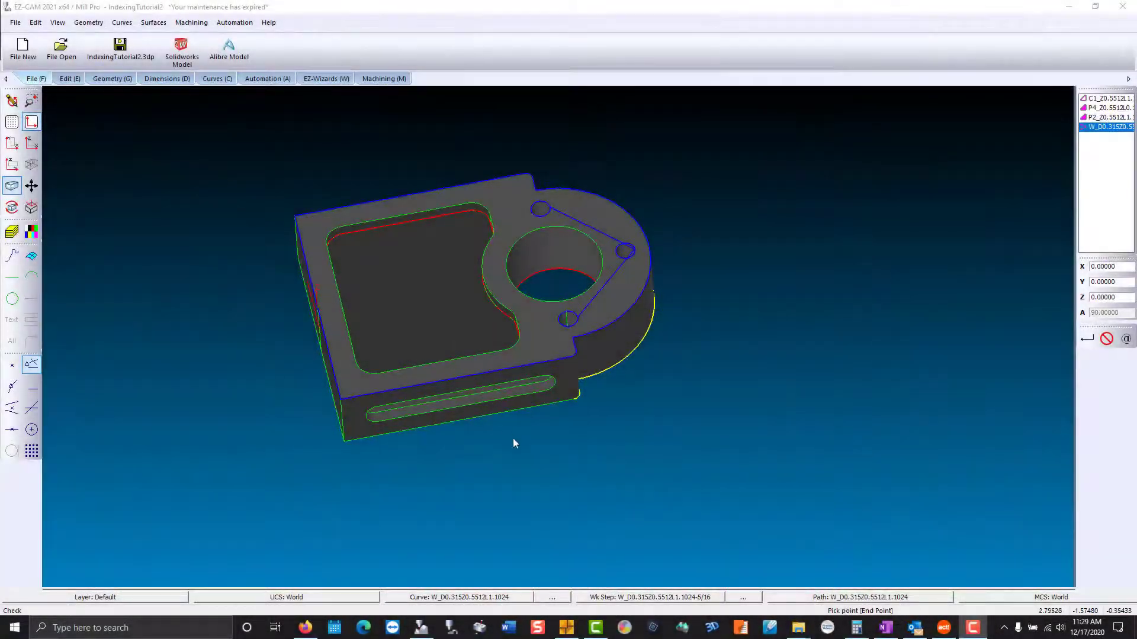
{"action": "middle_click_drag", "start_coordinate": [514, 439], "coordinate": [691, 280]}
{"action": "left_click_drag", "start_coordinate": [691, 280], "coordinate": [531, 428]}
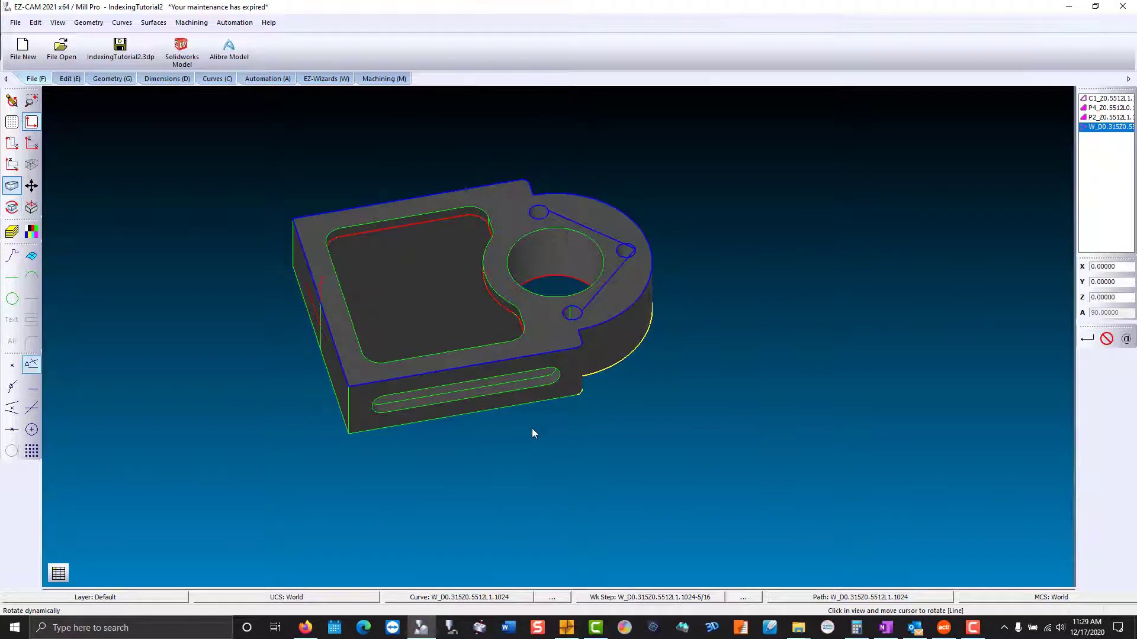
- Set the P4 pocket step's indexer to Around X with 2 copies at 180 degrees
{"action": "double_click", "coordinate": [1093, 109]}
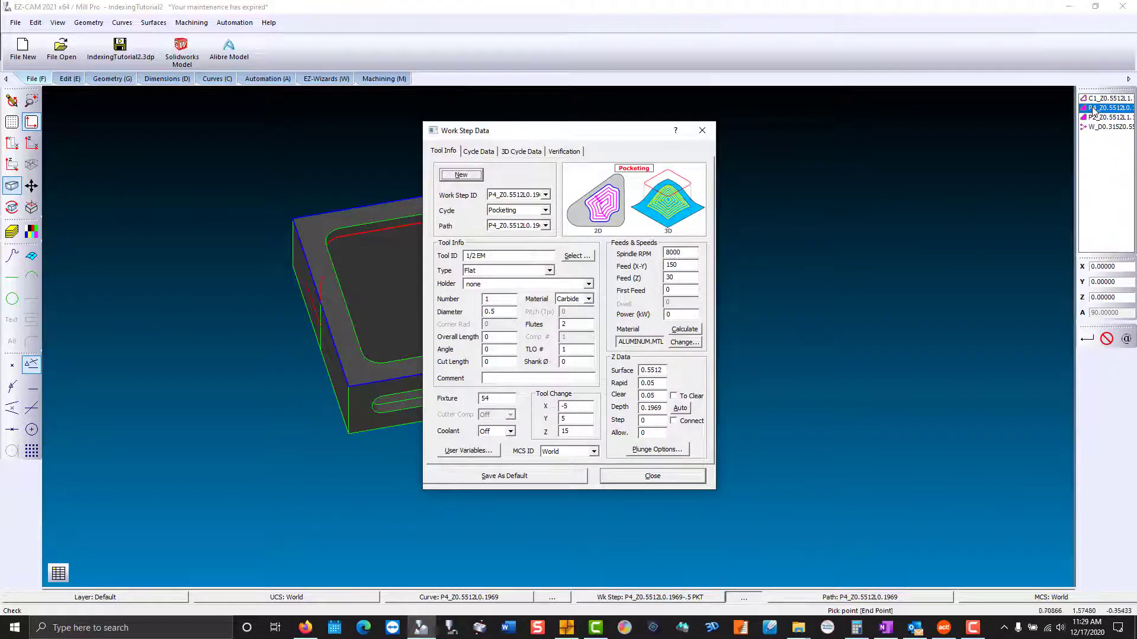
{"action": "left_click", "coordinate": [565, 154]}
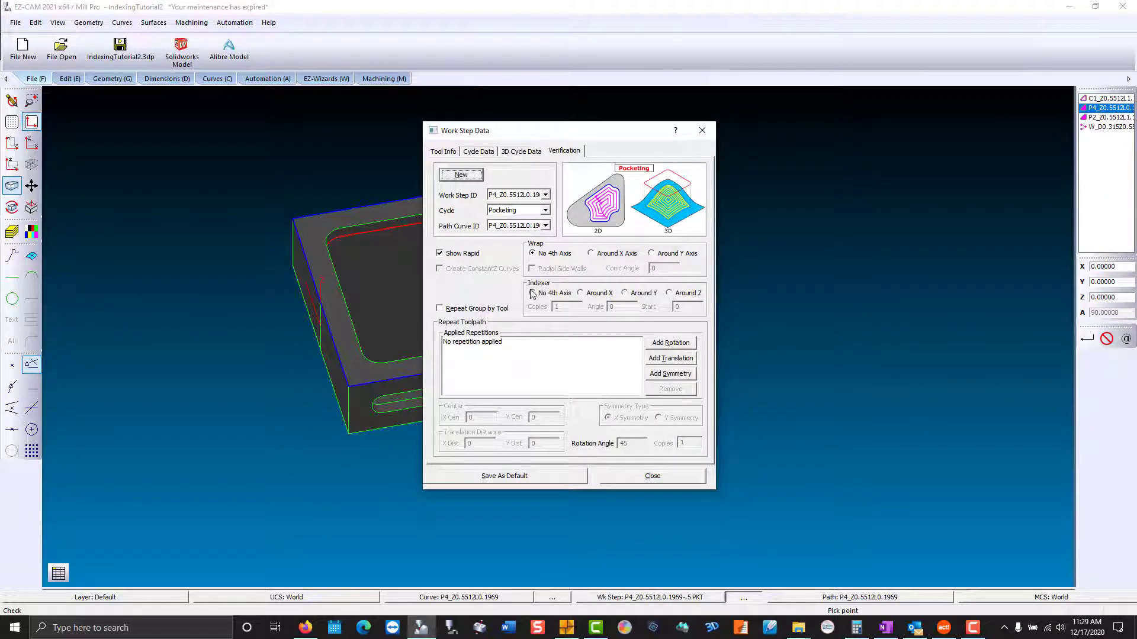
{"action": "left_click", "coordinate": [580, 293]}
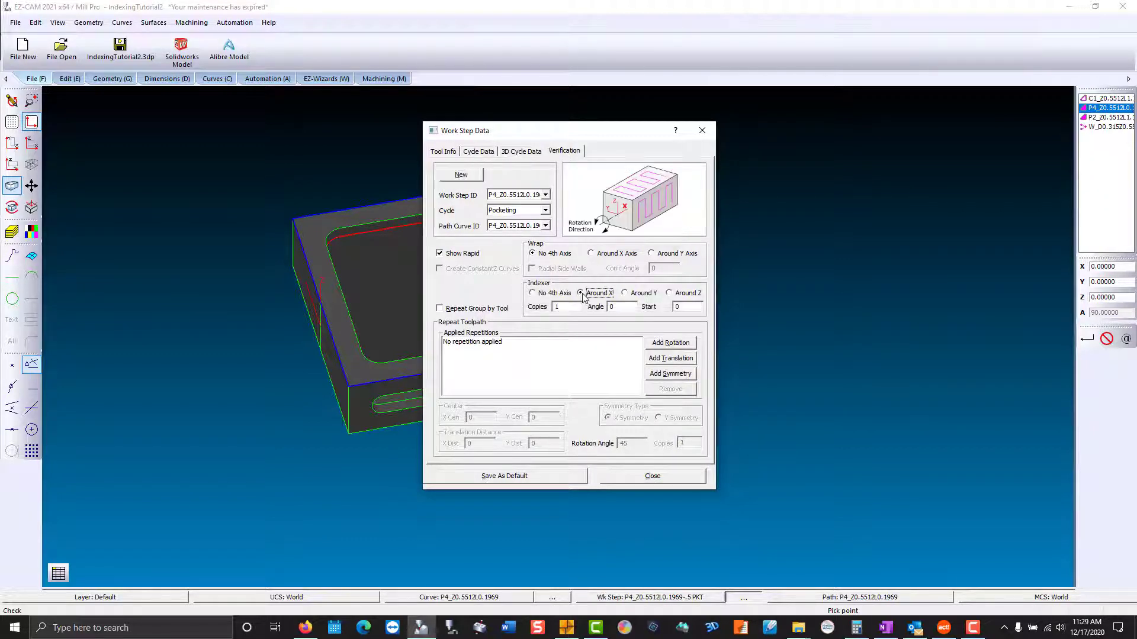
{"action": "double_click", "coordinate": [555, 307]}
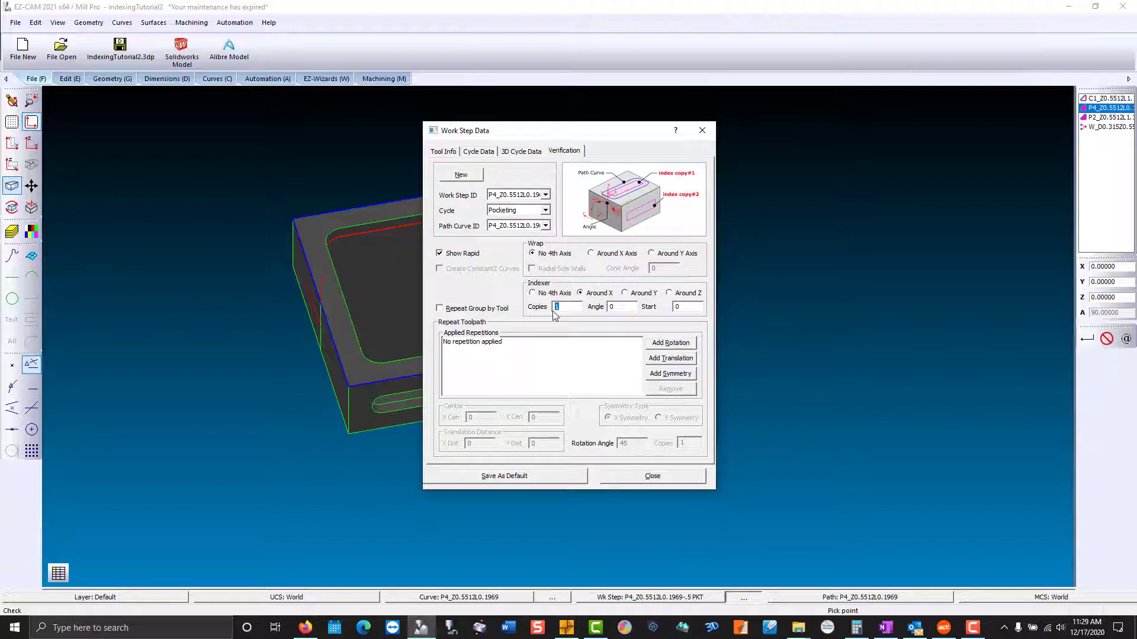
{"action": "double_click", "coordinate": [621, 306]}
- Close the work step settings and verify the P4 pocket toolpath on the opposite face (1.20 min)
{"action": "left_click", "coordinate": [617, 474]}
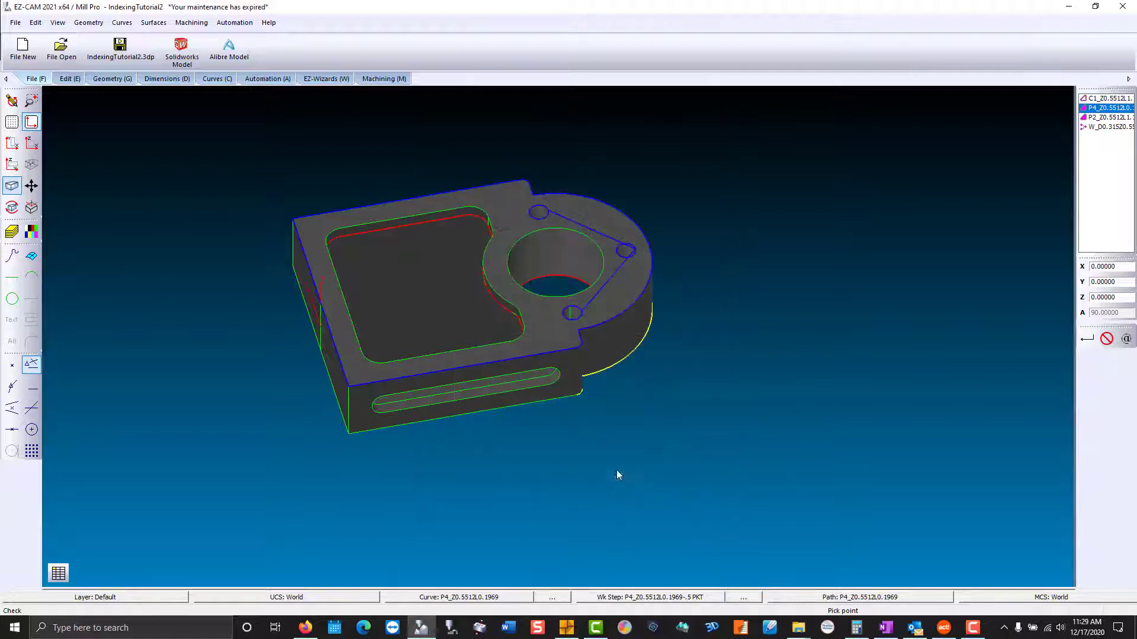
{"action": "left_click", "coordinate": [395, 82]}
{"action": "left_click", "coordinate": [388, 53]}
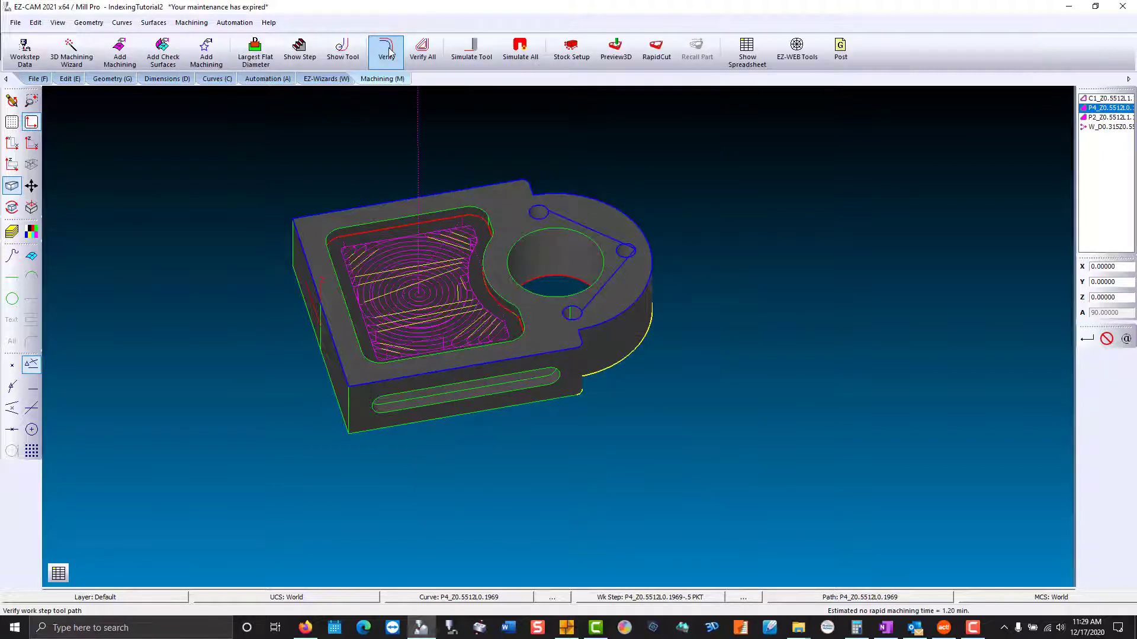
{"action": "middle_click_drag", "start_coordinate": [392, 410], "coordinate": [332, 196]}
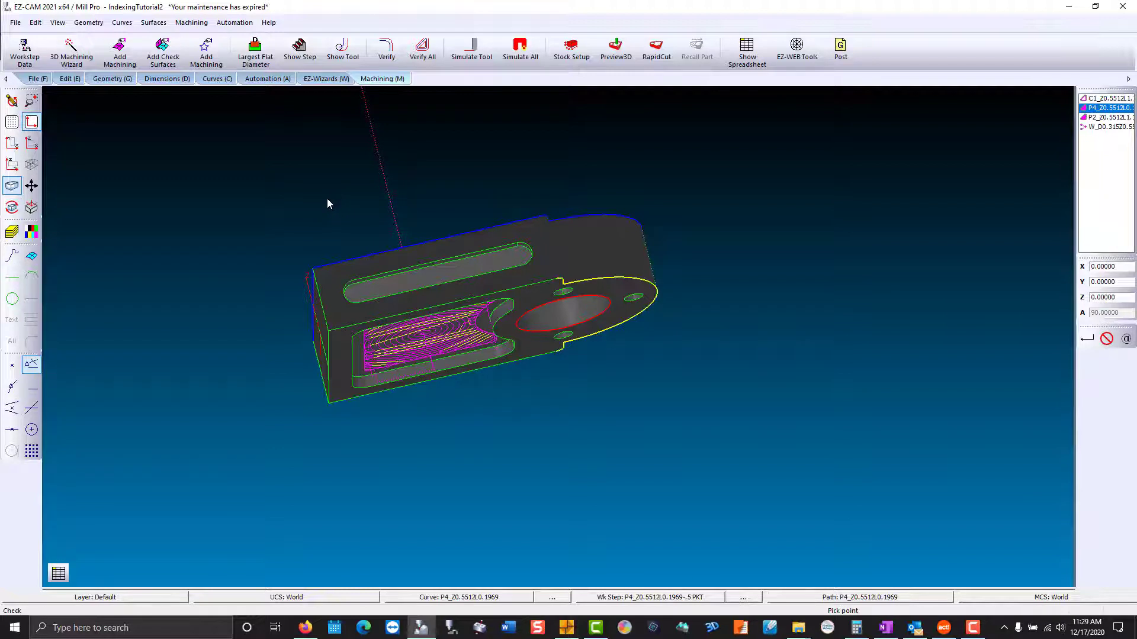
- Create a new coordinate system named '90 deg' with the default origin and X direction
{"action": "left_click", "coordinate": [58, 23]}
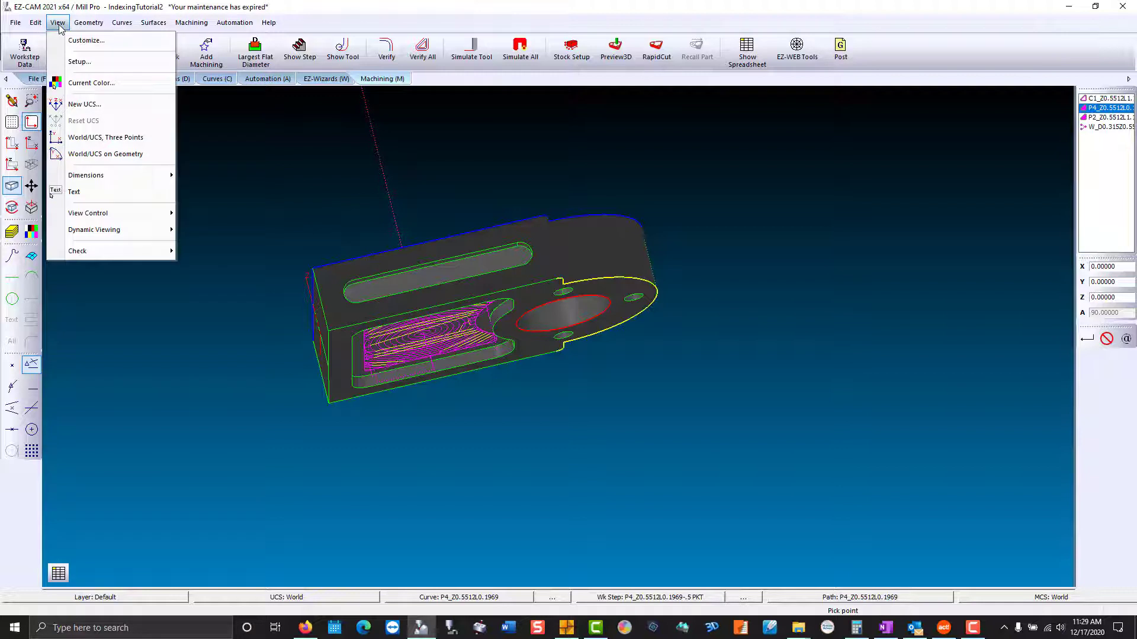
{"action": "left_click", "coordinate": [61, 104]}
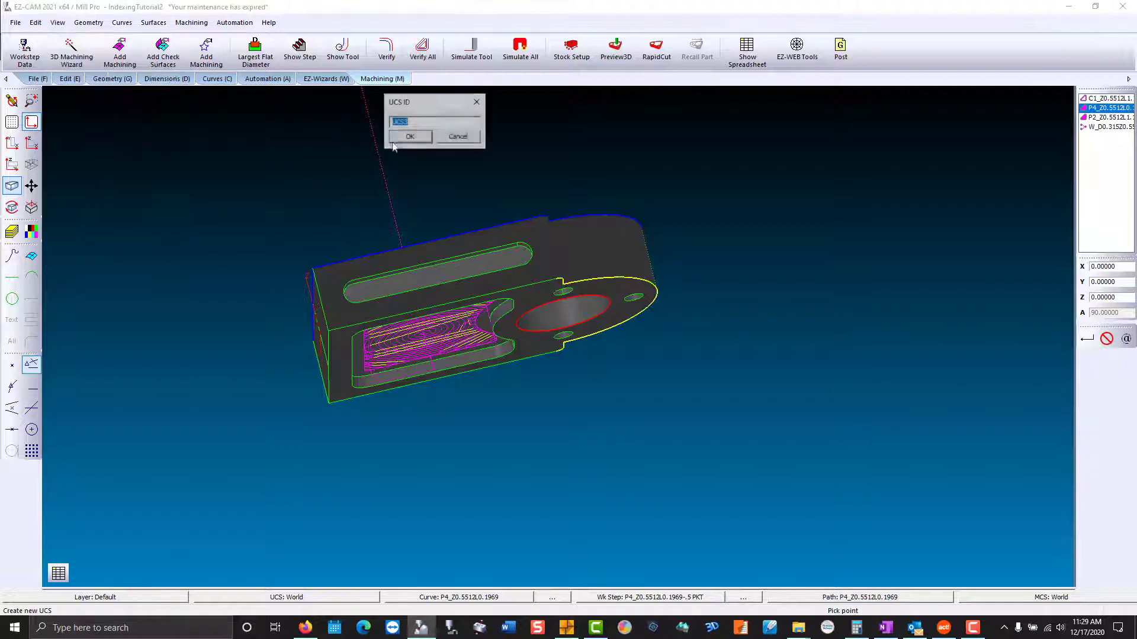
{"action": "key", "text": "BackSpace"}
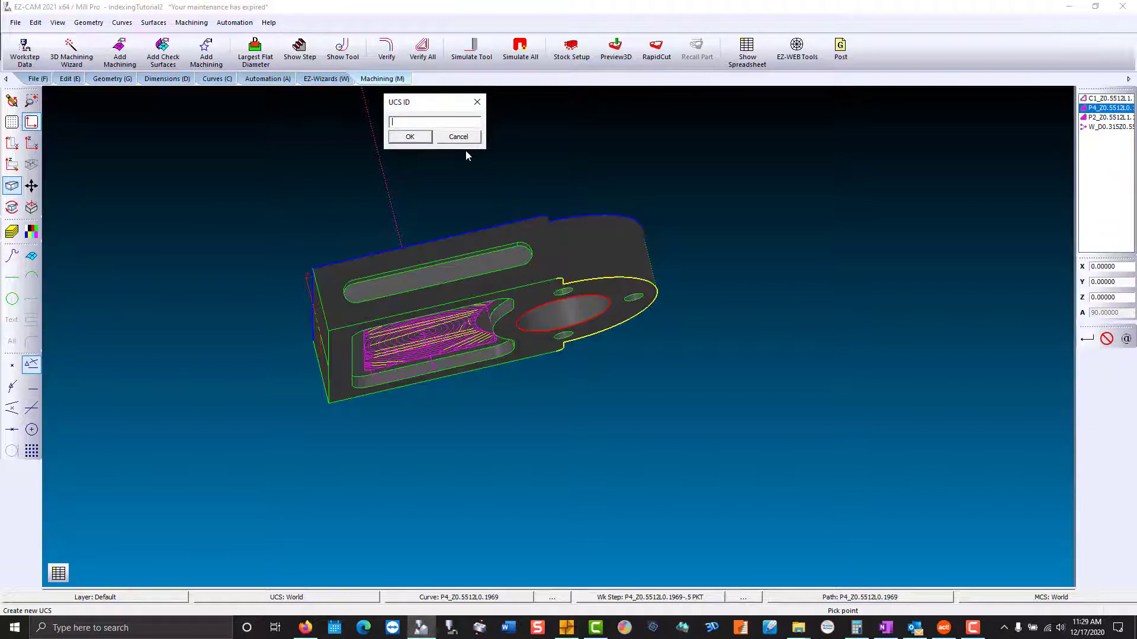
{"action": "type", "text": "90 deg"}
{"action": "key", "text": "Return"}
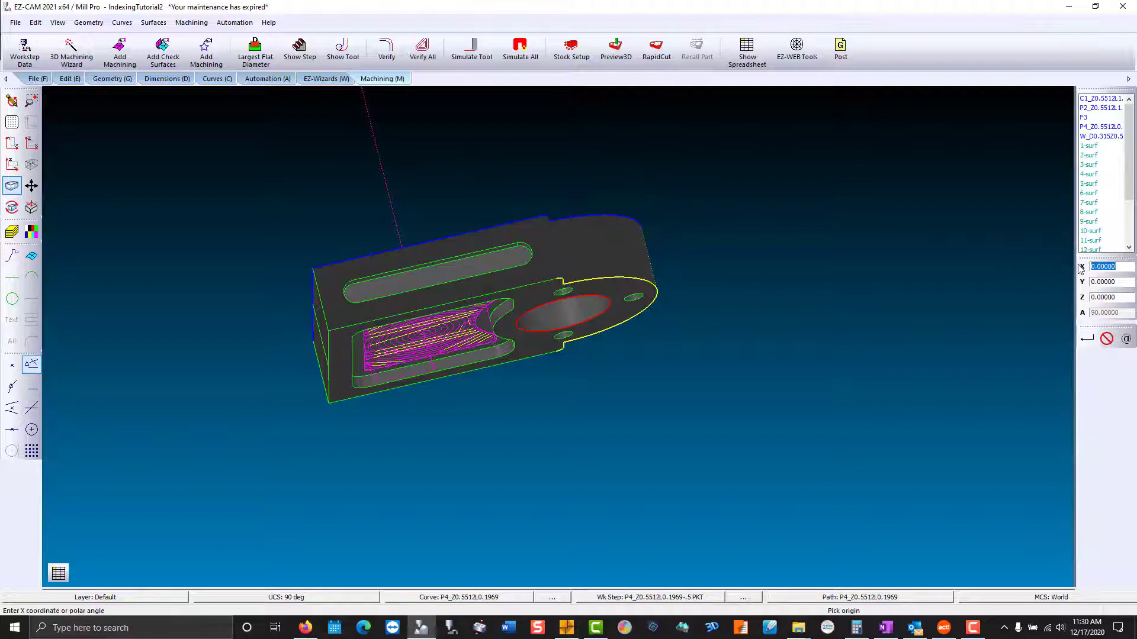
{"action": "left_click", "coordinate": [1087, 339]}
{"action": "left_click", "coordinate": [1087, 340]}
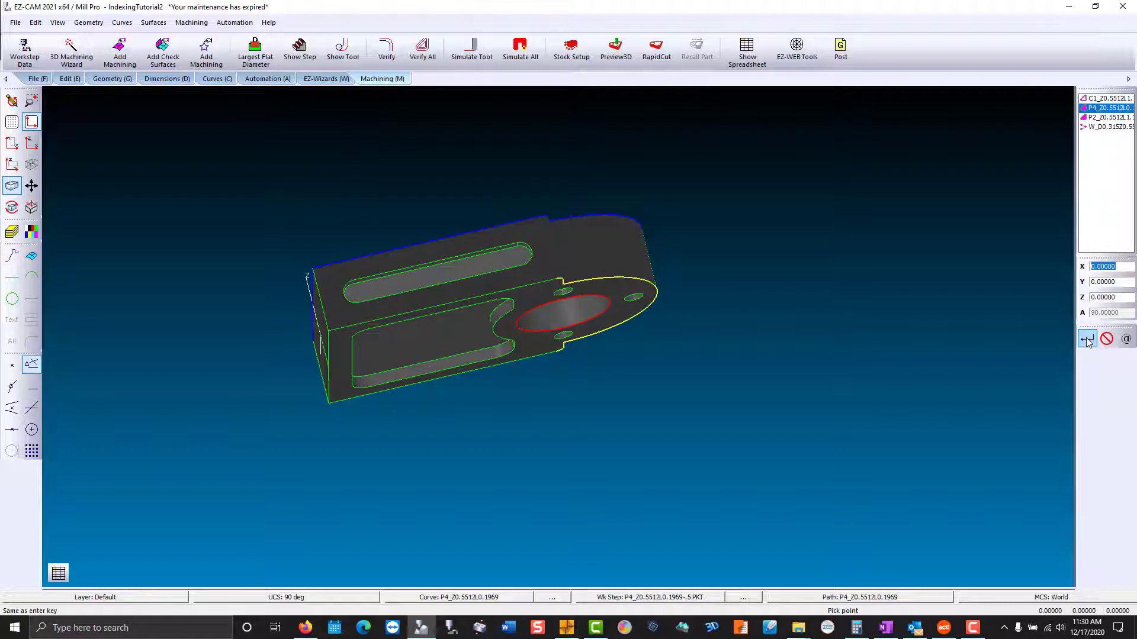
- Rotate the '90 deg' coordinate system 90° about X and show the part isometrically
{"action": "left_click", "coordinate": [31, 165]}
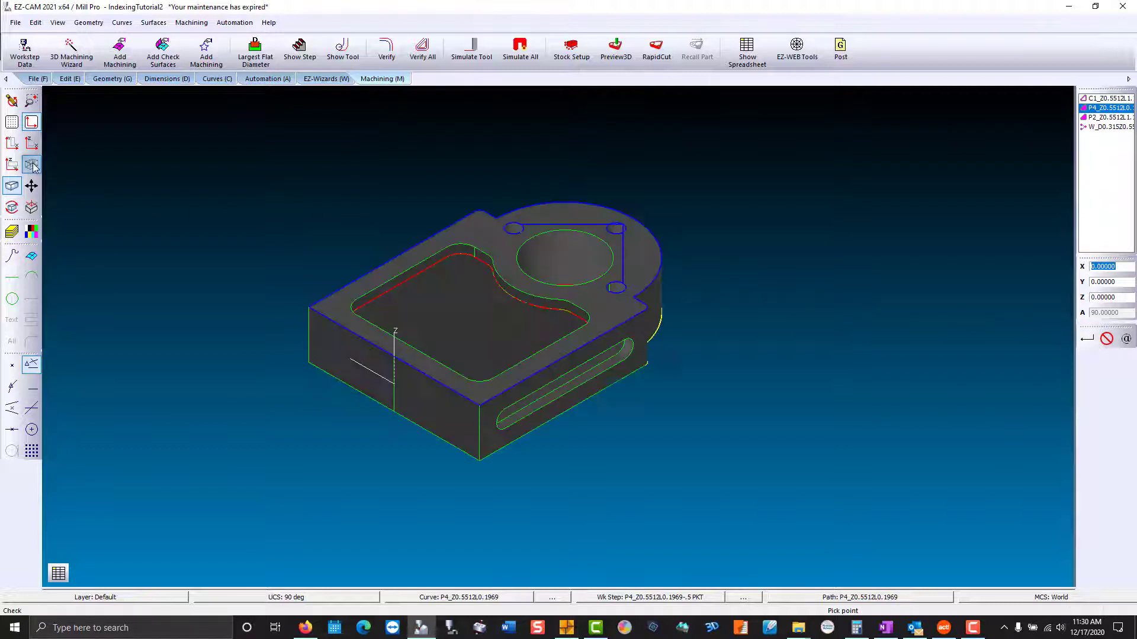
{"action": "left_click", "coordinate": [69, 78]}
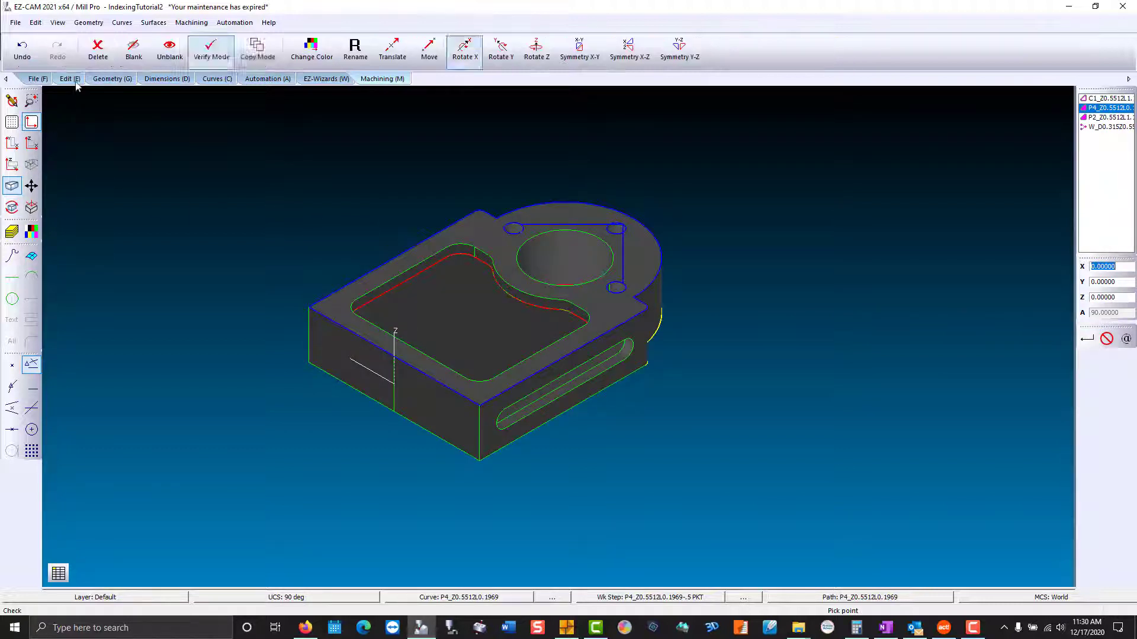
{"action": "left_click", "coordinate": [465, 49]}
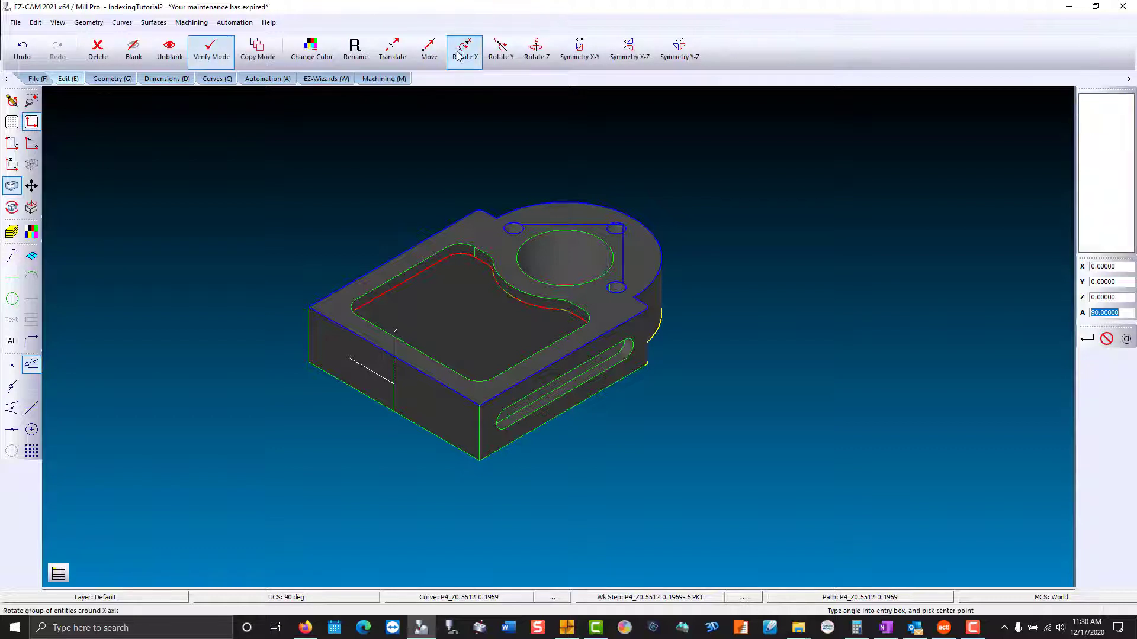
{"action": "left_click", "coordinate": [1087, 338]}
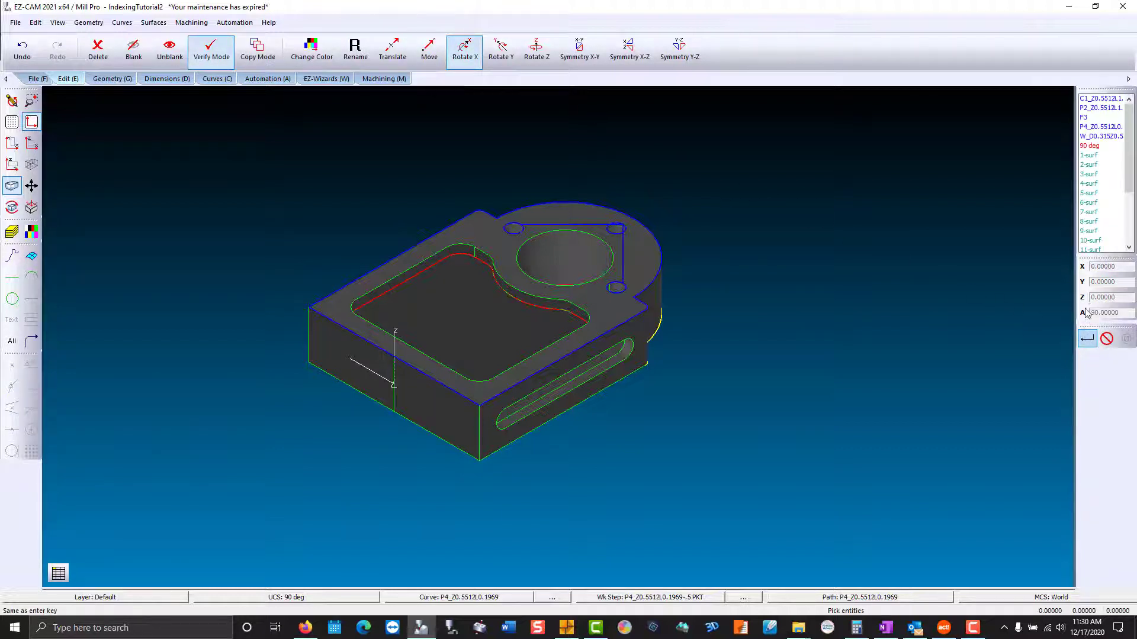
{"action": "left_click", "coordinate": [1090, 147]}
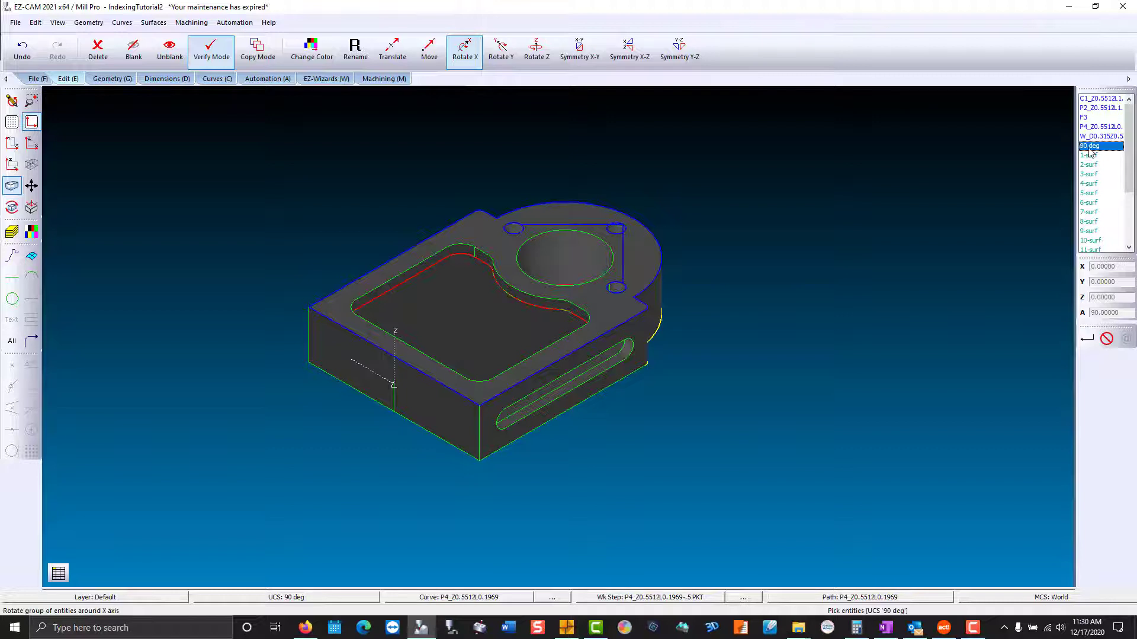
{"action": "left_click", "coordinate": [1089, 339]}
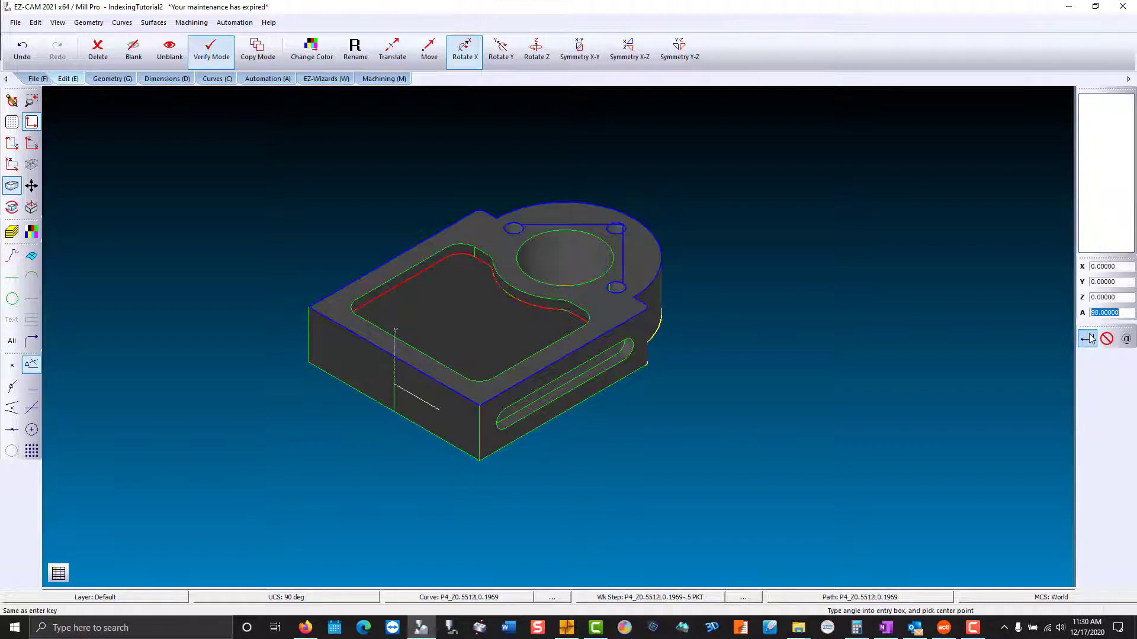
{"action": "left_click", "coordinate": [36, 168]}
{"action": "scroll", "coordinate": [438, 246], "scroll_direction": "up", "scroll_amount": 5}
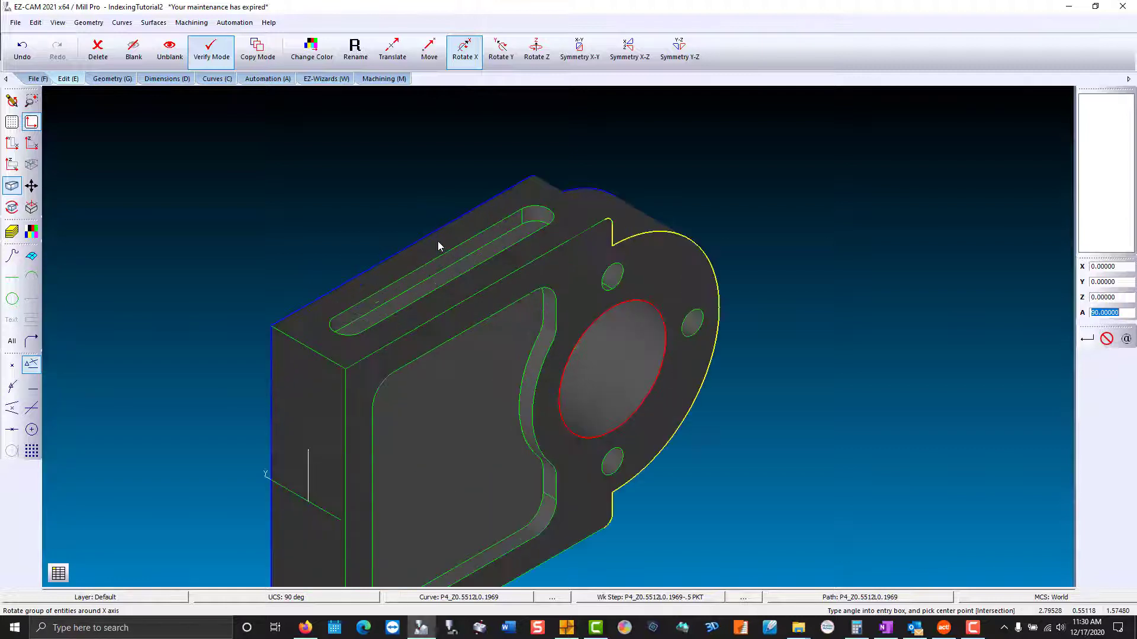
- Use Feature Recognition on the slot edge to add a (TB)Milling-Pocket HSM operation with the .25 End Mill
{"action": "left_click", "coordinate": [329, 80]}
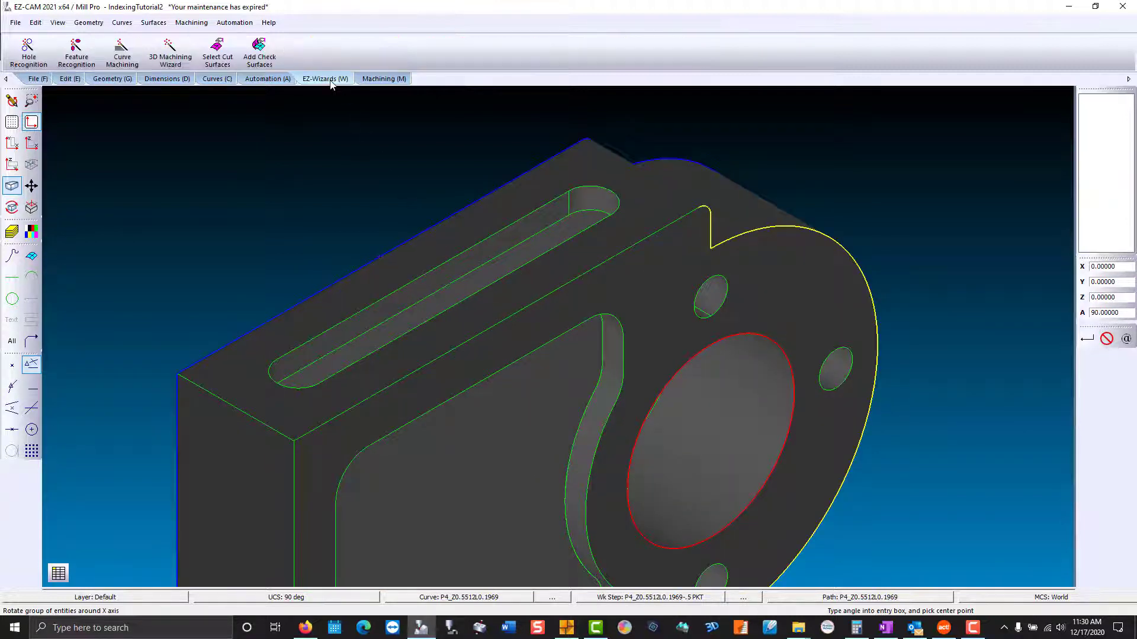
{"action": "left_click", "coordinate": [77, 52]}
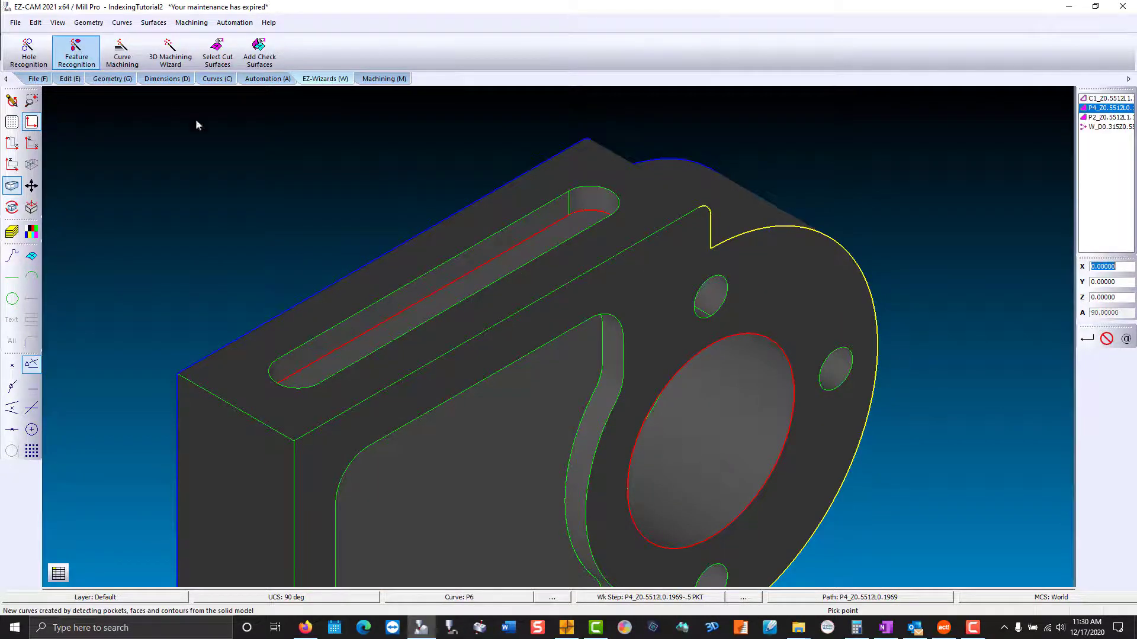
{"action": "left_click", "coordinate": [456, 280]}
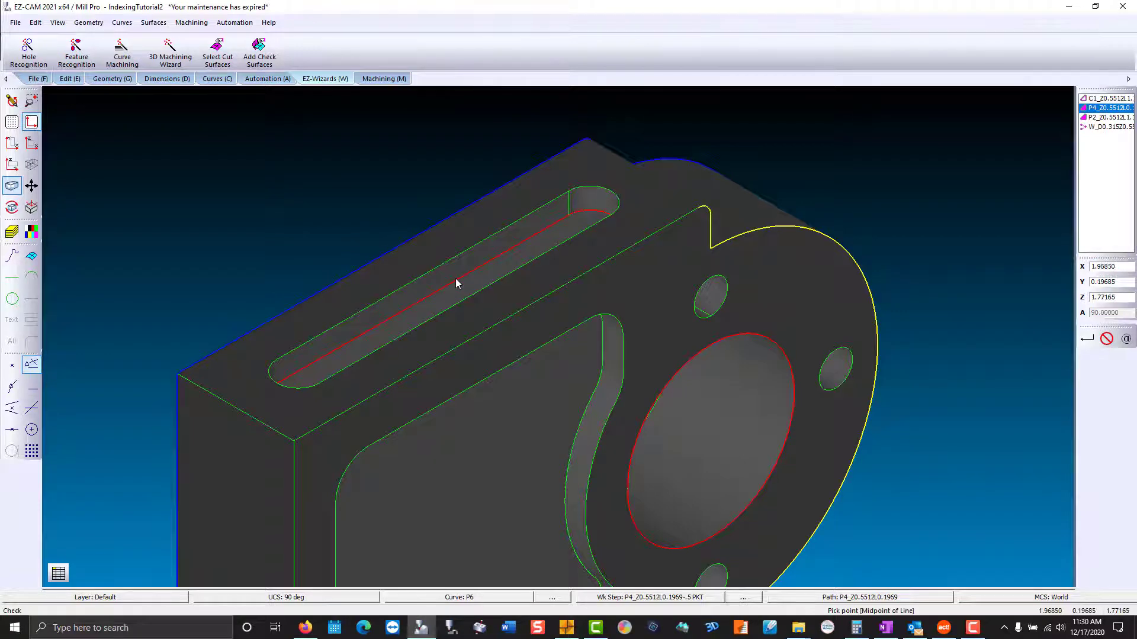
{"action": "left_click", "coordinate": [493, 175]}
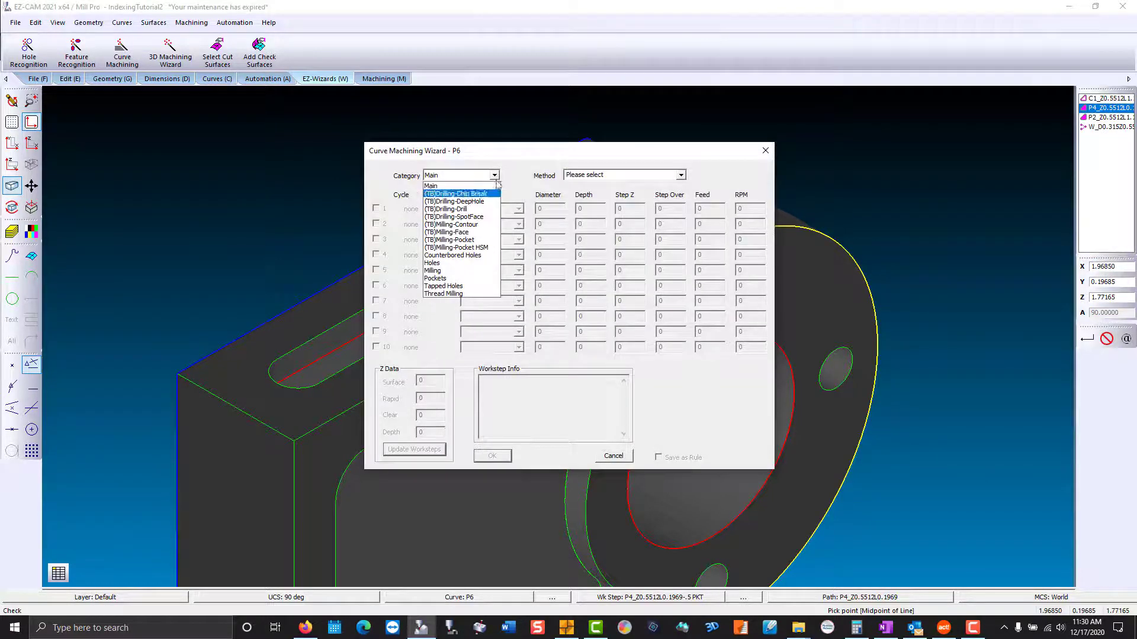
{"action": "left_click", "coordinate": [490, 247]}
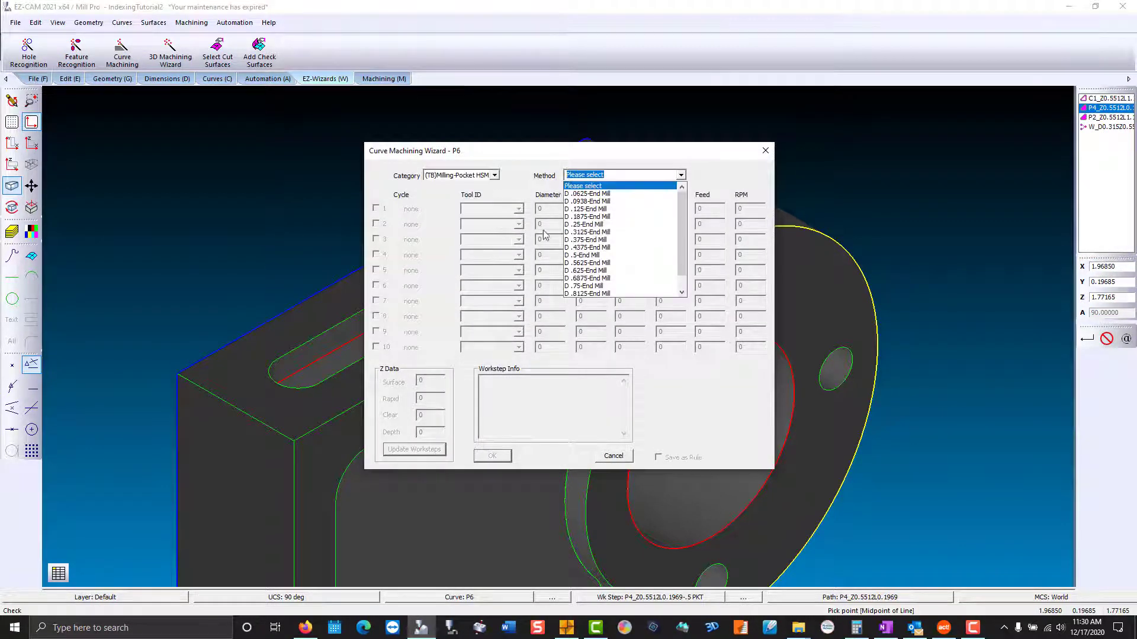
{"action": "left_click", "coordinate": [570, 224]}
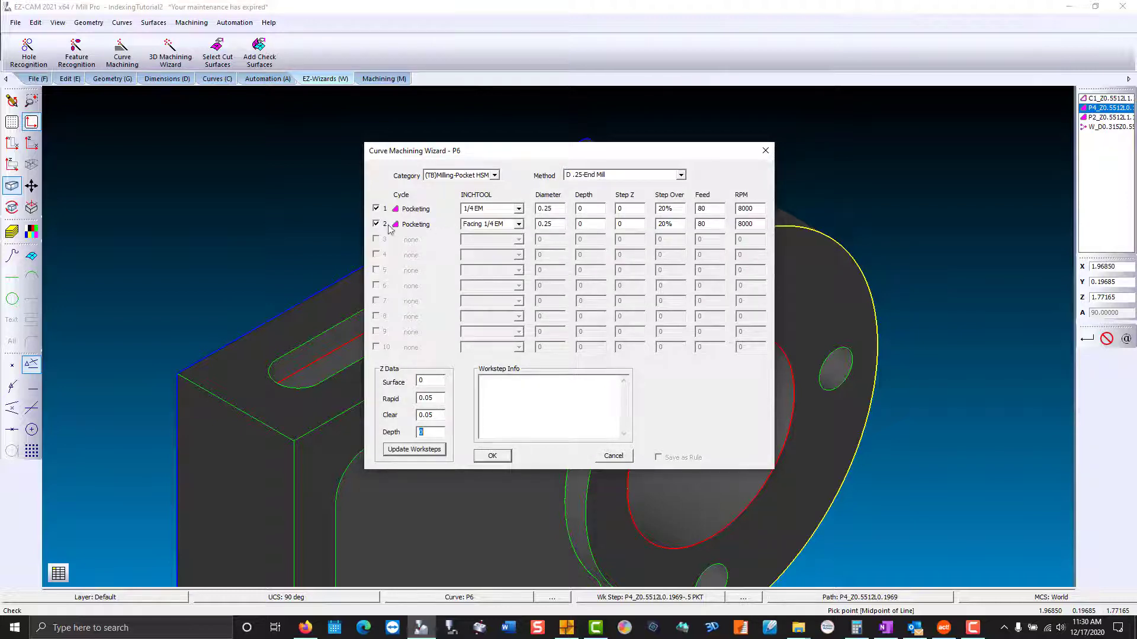
{"action": "left_click", "coordinate": [491, 455]}
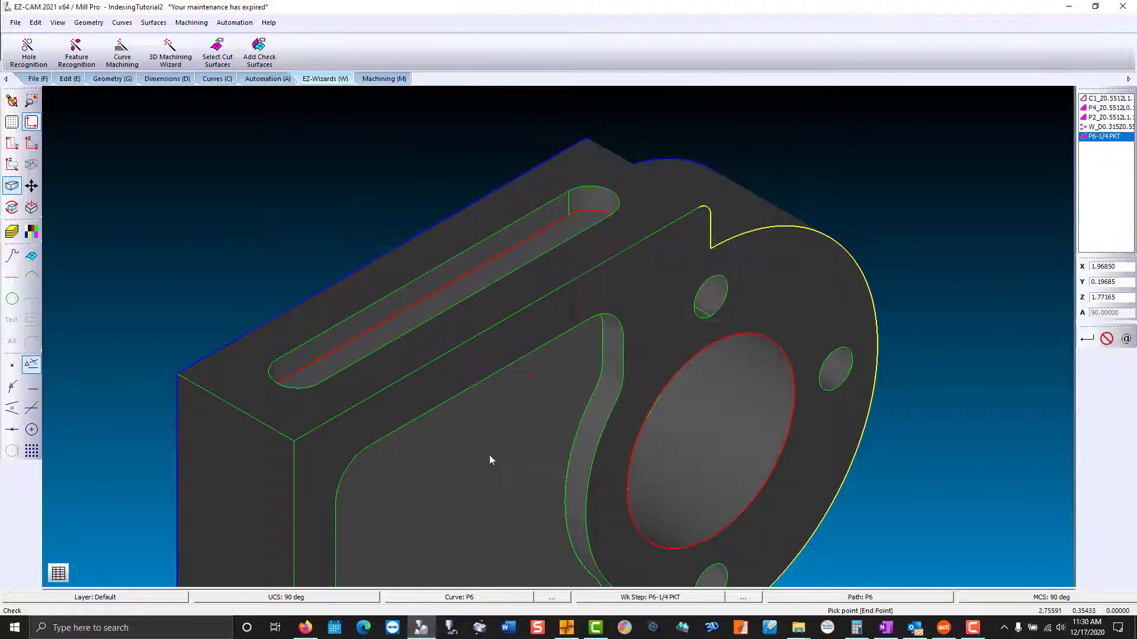
- Index the P6-1/4 PKT operation around the X axis with 2 copies at 180
{"action": "double_click", "coordinate": [1092, 137]}
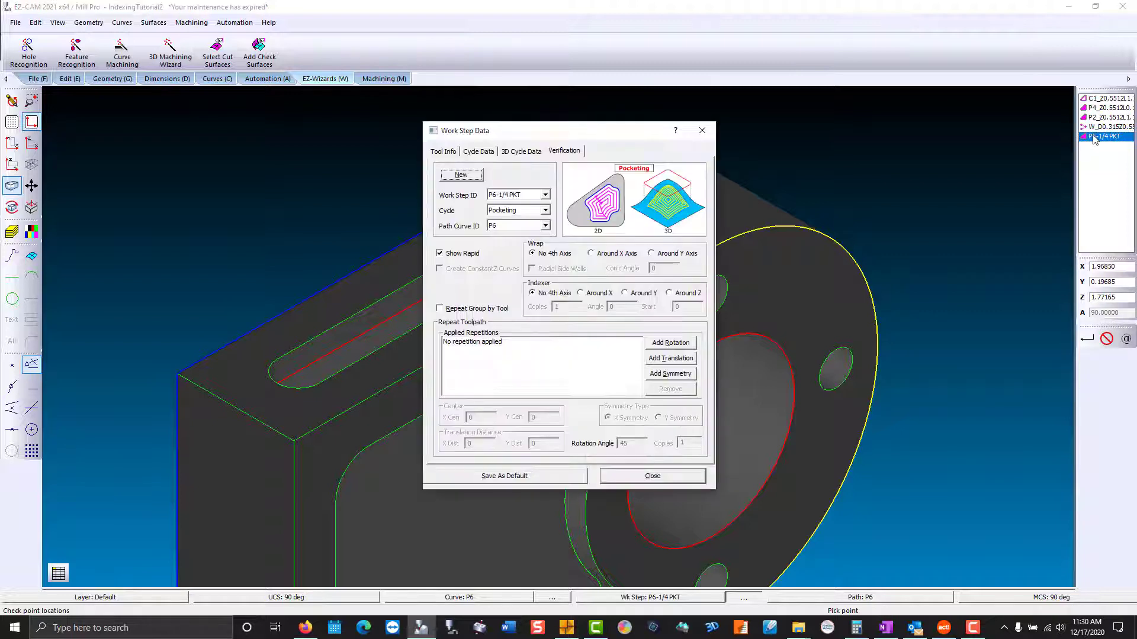
{"action": "left_click", "coordinate": [580, 293]}
{"action": "left_click", "coordinate": [570, 307]}
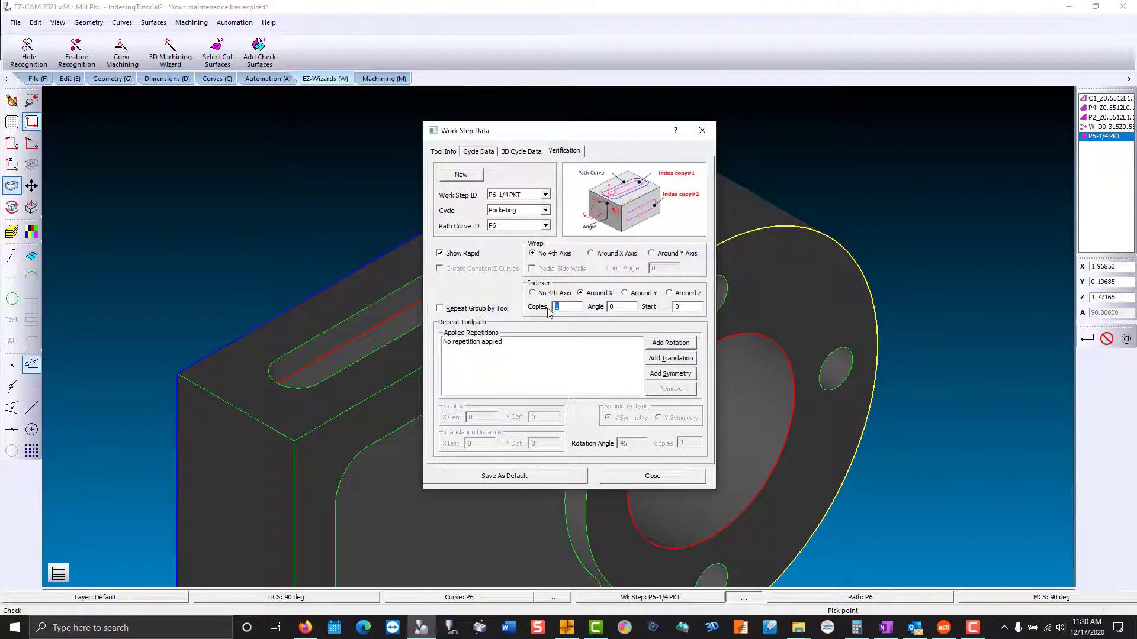
{"action": "type", "text": "2"}
{"action": "left_click", "coordinate": [620, 306]}
{"action": "type", "text": "18"}
- Set the pocket's surface height to 1.9685 and calculate its depth automatically
{"action": "left_click", "coordinate": [454, 155]}
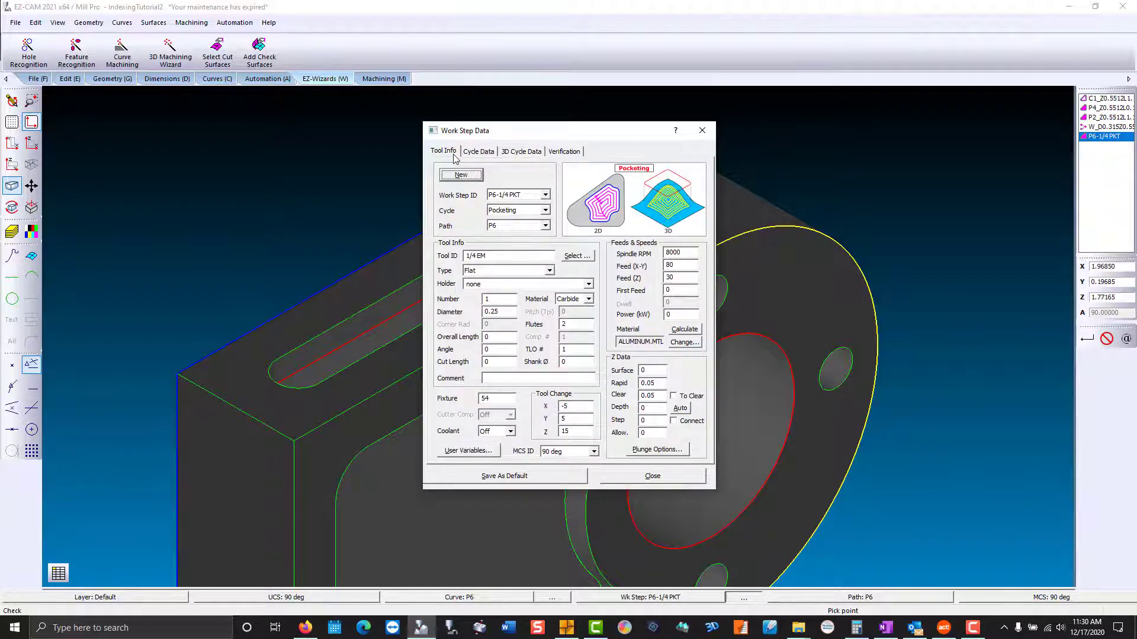
{"action": "left_click", "coordinate": [249, 410]}
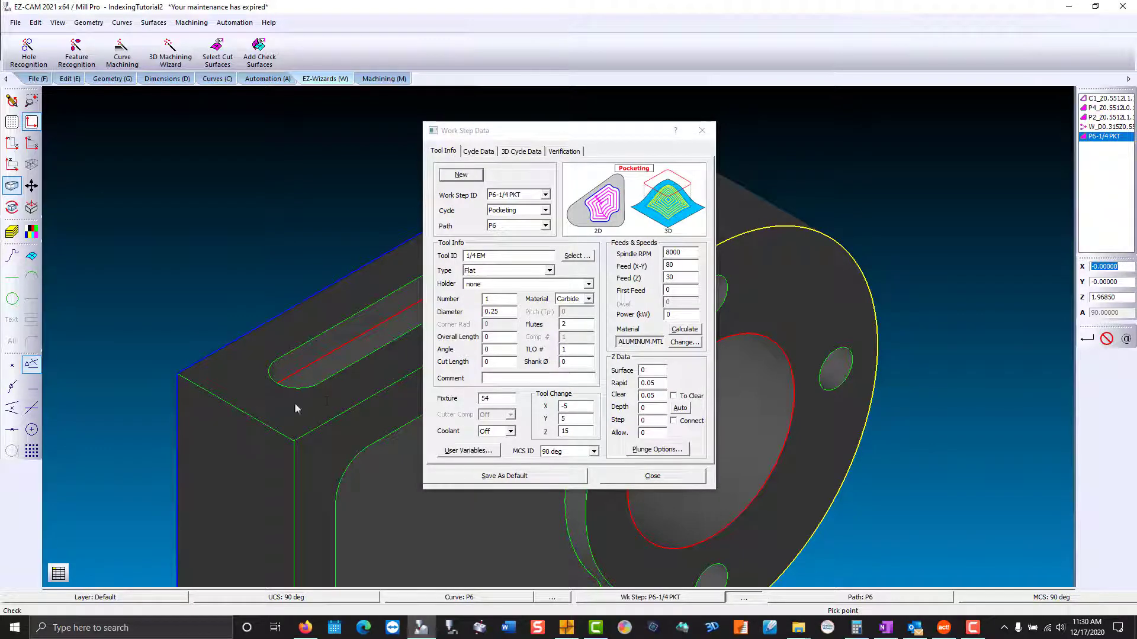
{"action": "right_click", "coordinate": [657, 368]}
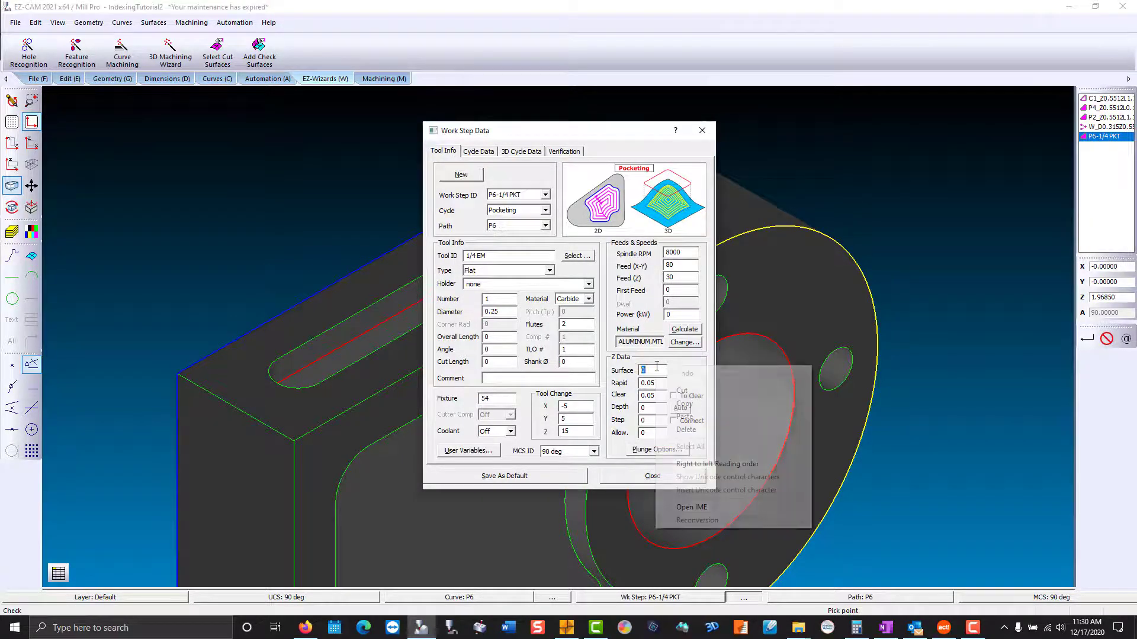
{"action": "left_click", "coordinate": [670, 417]}
{"action": "left_click", "coordinate": [679, 408]}
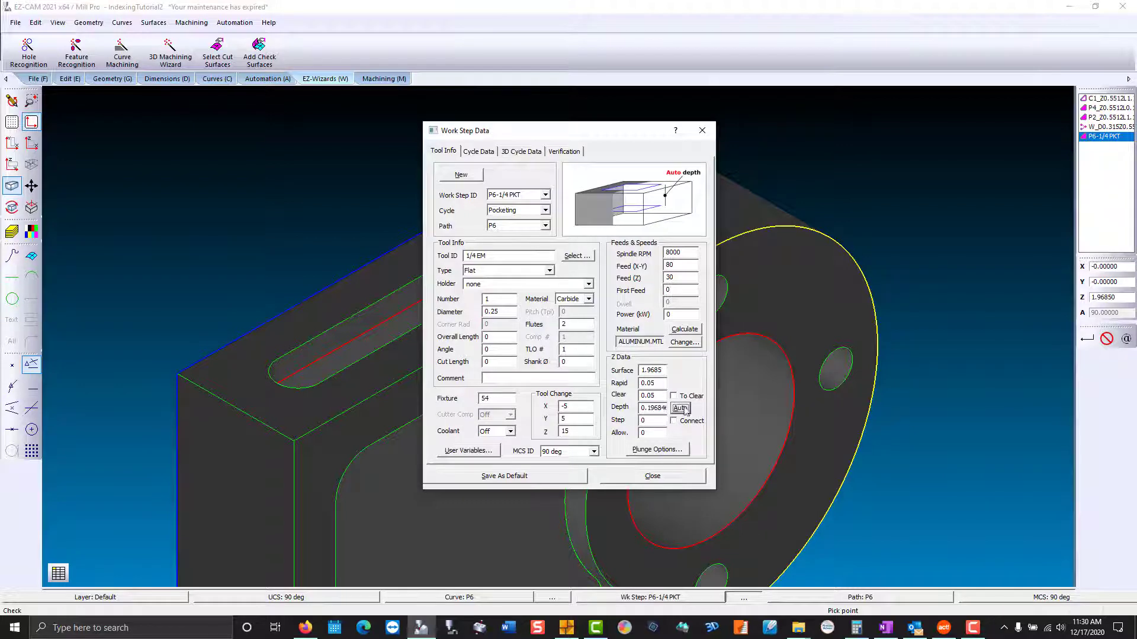
- Verify the new slot pocket toolpath and rotate the part to inspect the slot
{"action": "left_click", "coordinate": [652, 477]}
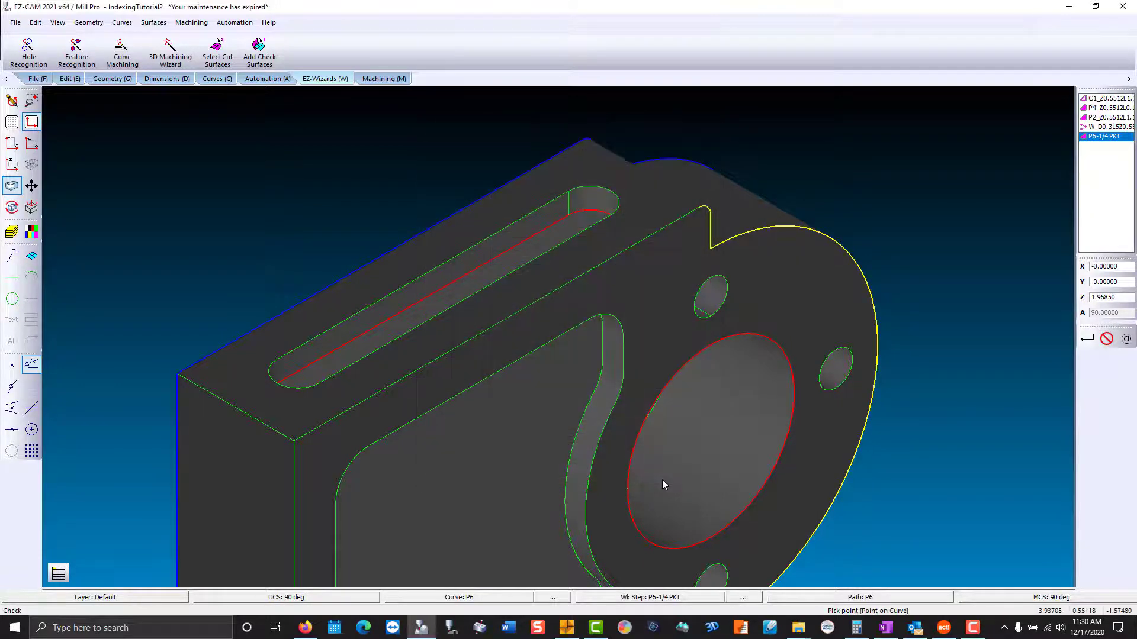
{"action": "left_click", "coordinate": [391, 79]}
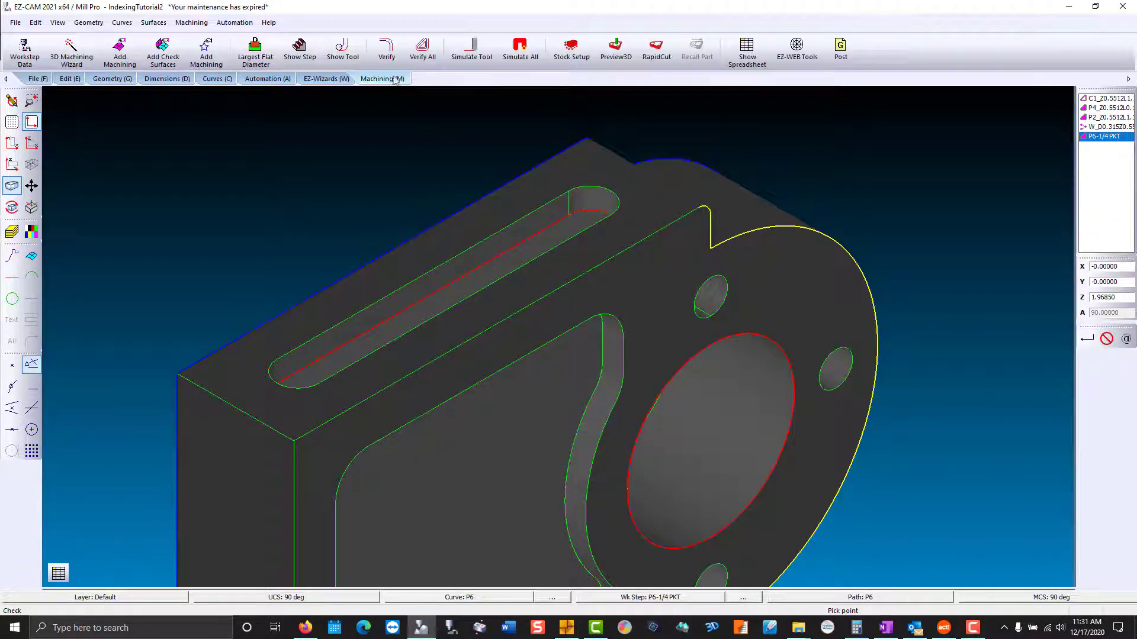
{"action": "left_click", "coordinate": [387, 50]}
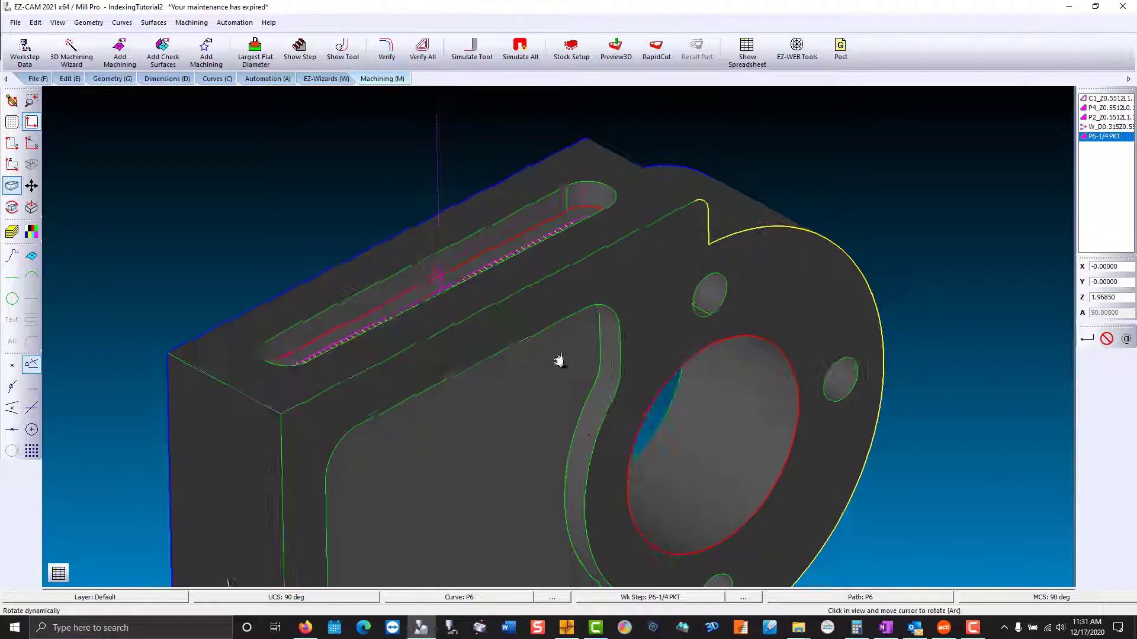
{"action": "middle_click_drag", "start_coordinate": [558, 360], "coordinate": [436, 112]}
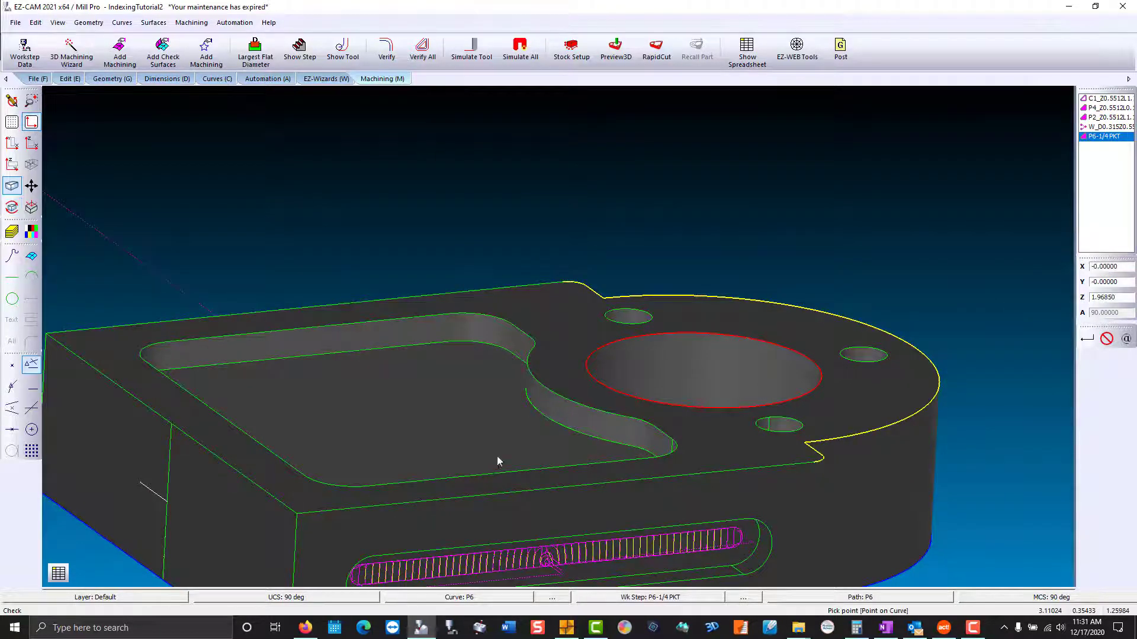
{"action": "left_click_drag", "start_coordinate": [497, 462], "coordinate": [468, 480]}
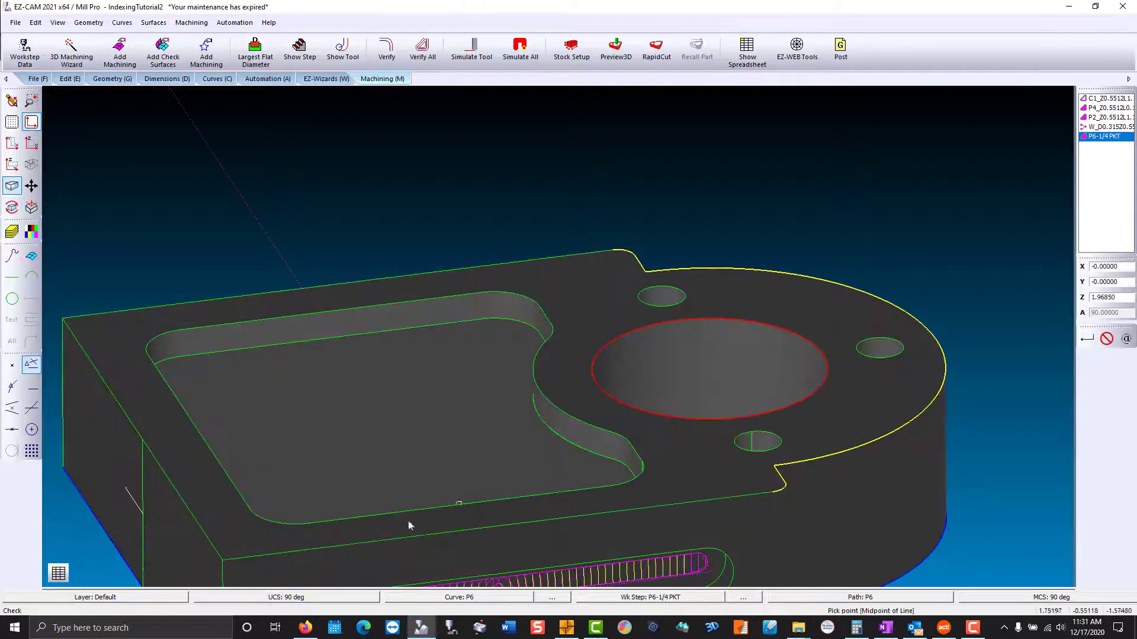
- Make World the active coordinate system and fit the whole part in an isometric view
{"action": "left_click", "coordinate": [313, 598]}
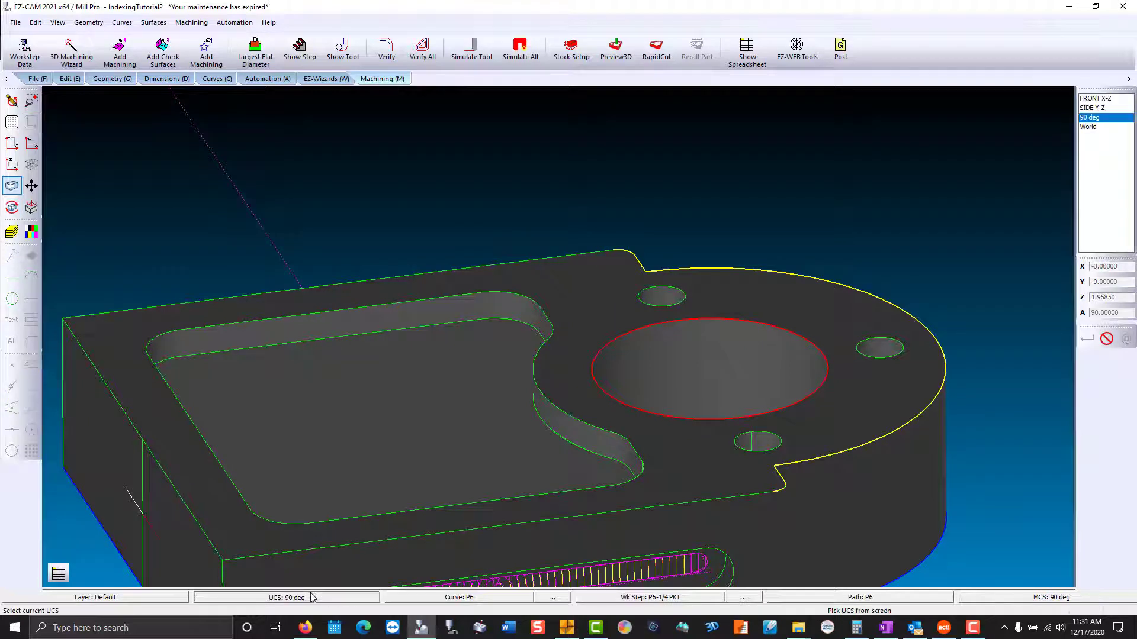
{"action": "left_click", "coordinate": [1087, 127]}
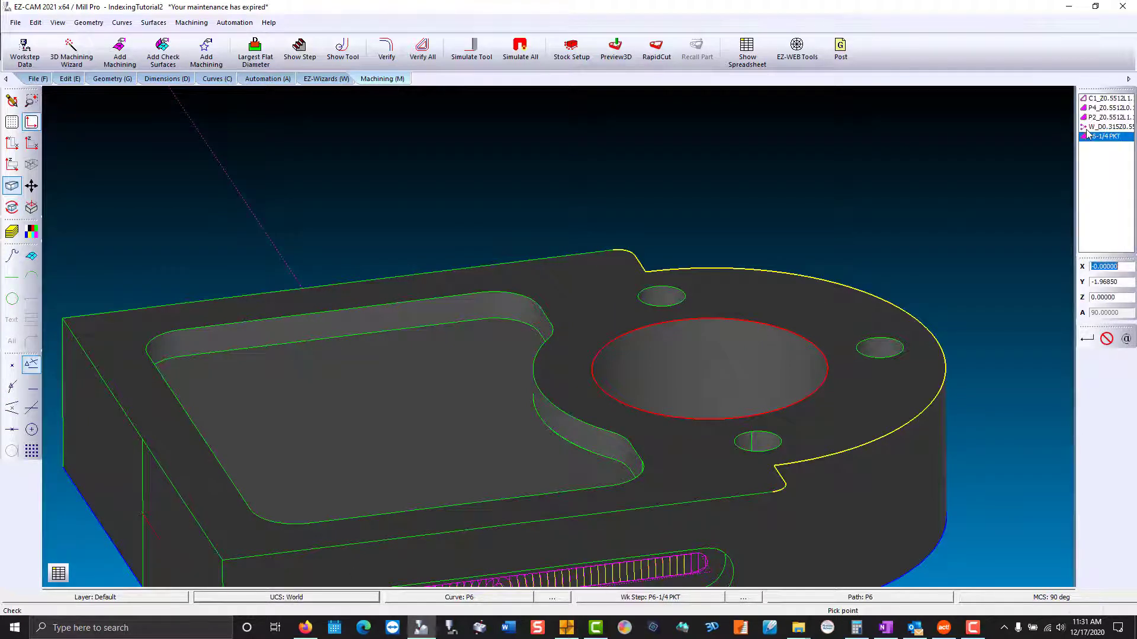
{"action": "left_click", "coordinate": [32, 164]}
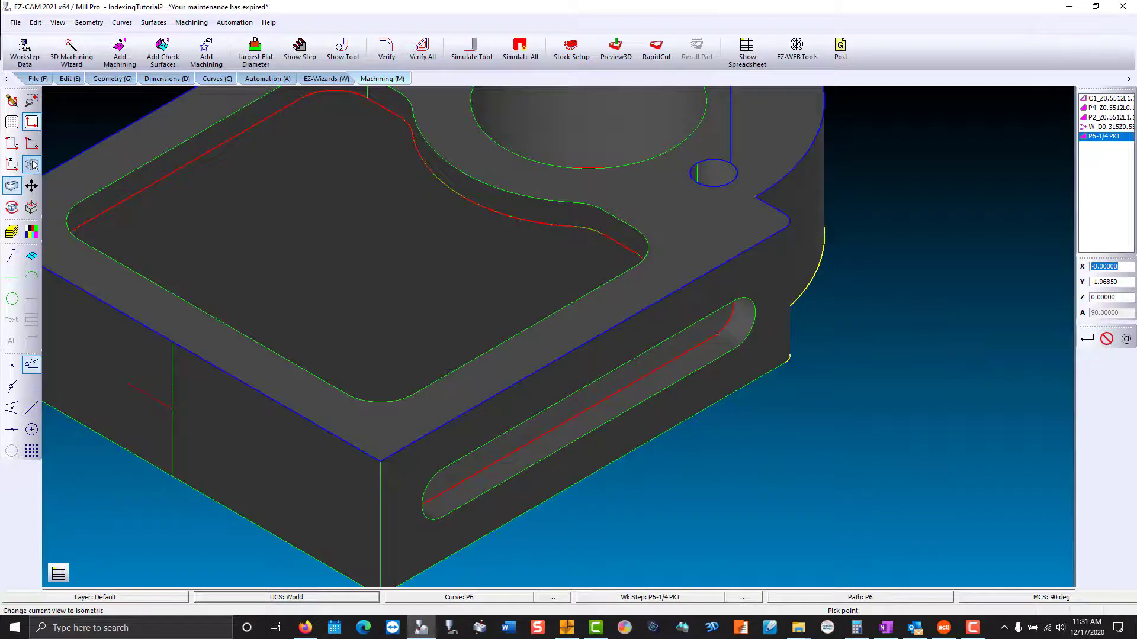
{"action": "left_click", "coordinate": [88, 120]}
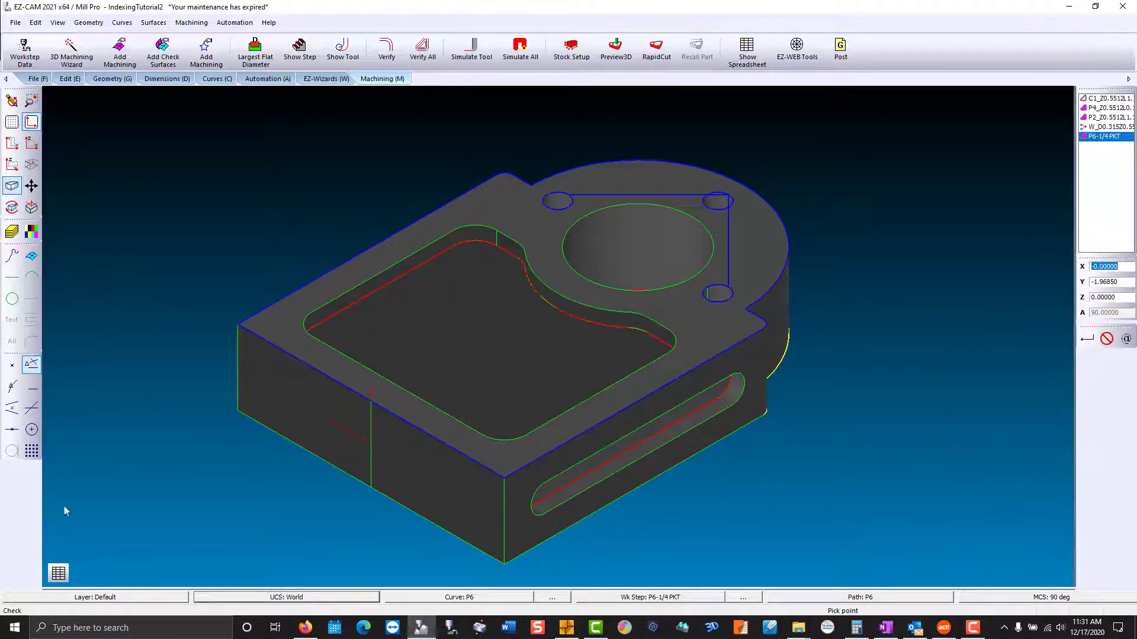
- In the enlarged work-step spreadsheet, set the Rapid height to 2 for all five work steps
{"action": "left_click", "coordinate": [58, 573]}
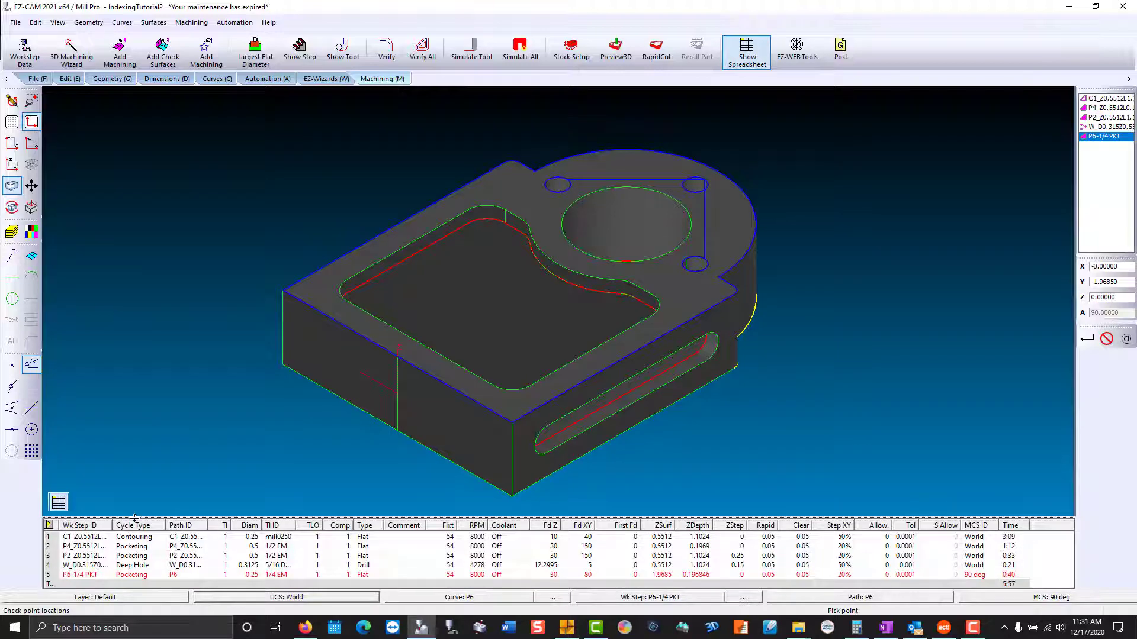
{"action": "left_click_drag", "start_coordinate": [135, 518], "coordinate": [180, 249]}
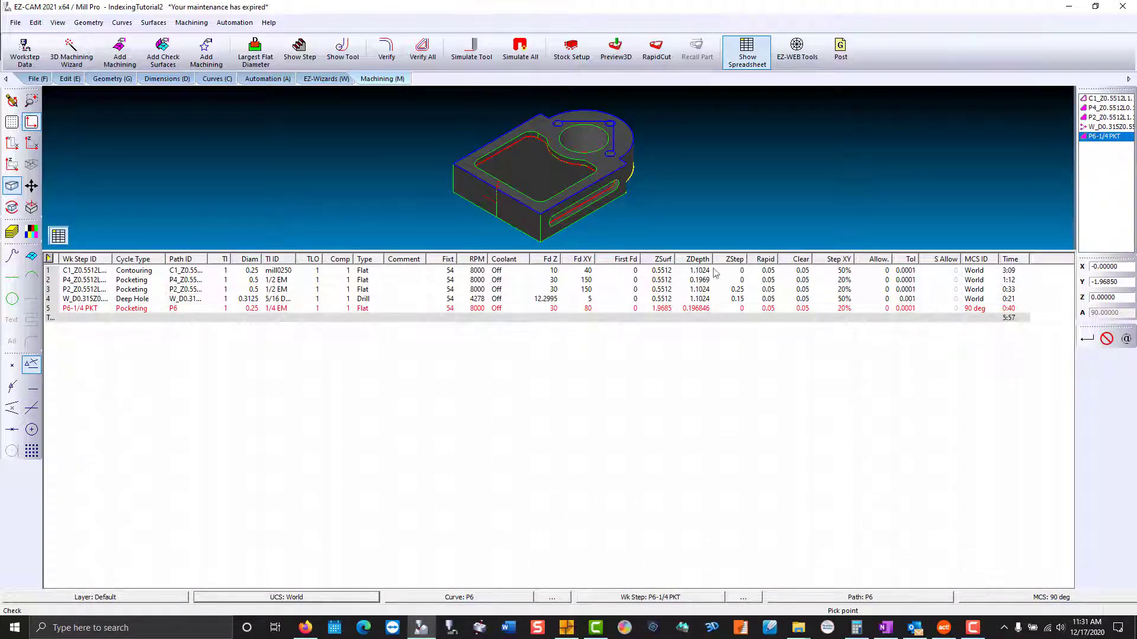
{"action": "left_click", "coordinate": [760, 270]}
{"action": "type", "text": "2"}
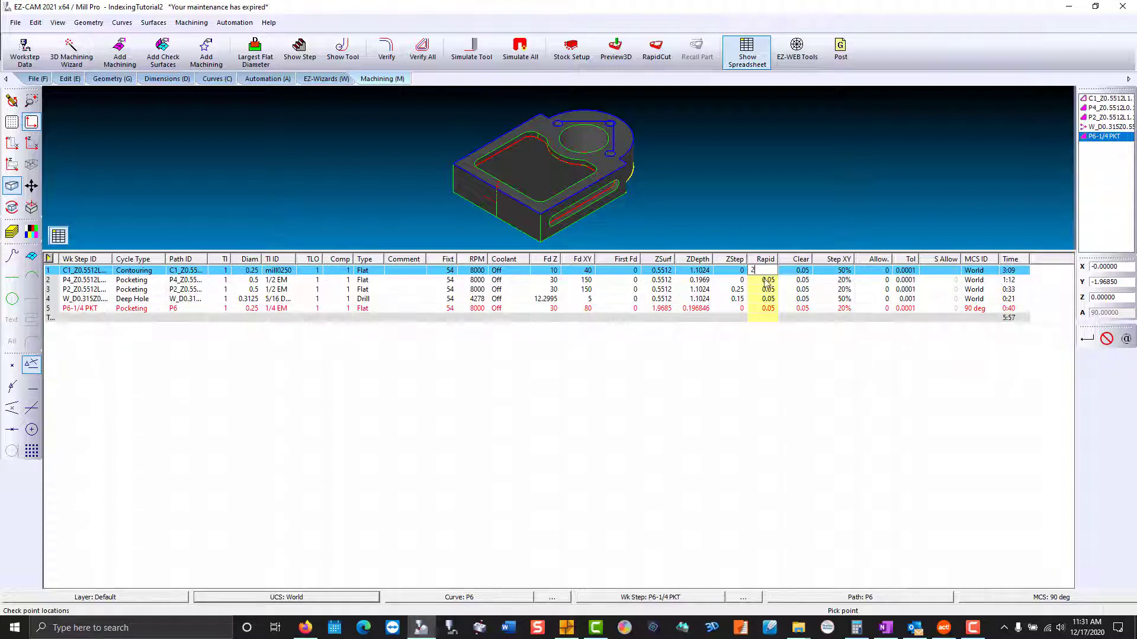
{"action": "key", "text": "Return"}
{"action": "type", "text": "2"}
{"action": "key", "text": "Return"}
{"action": "type", "text": "2"}
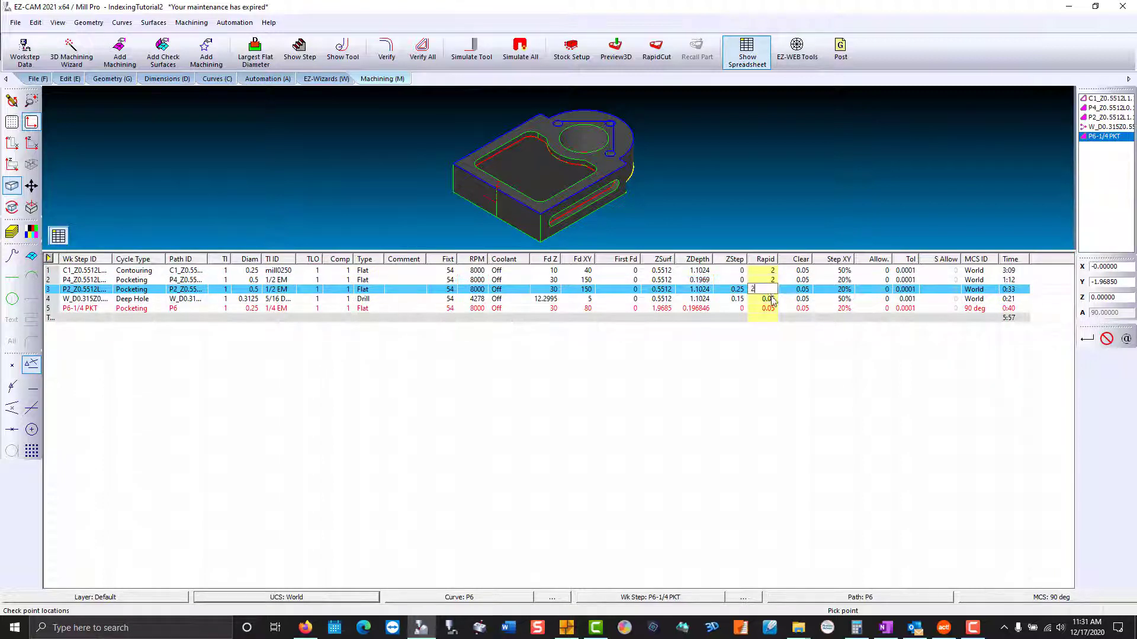
{"action": "key", "text": "Return"}
{"action": "type", "text": "2"}
{"action": "key", "text": "Return"}
{"action": "type", "text": "2"}
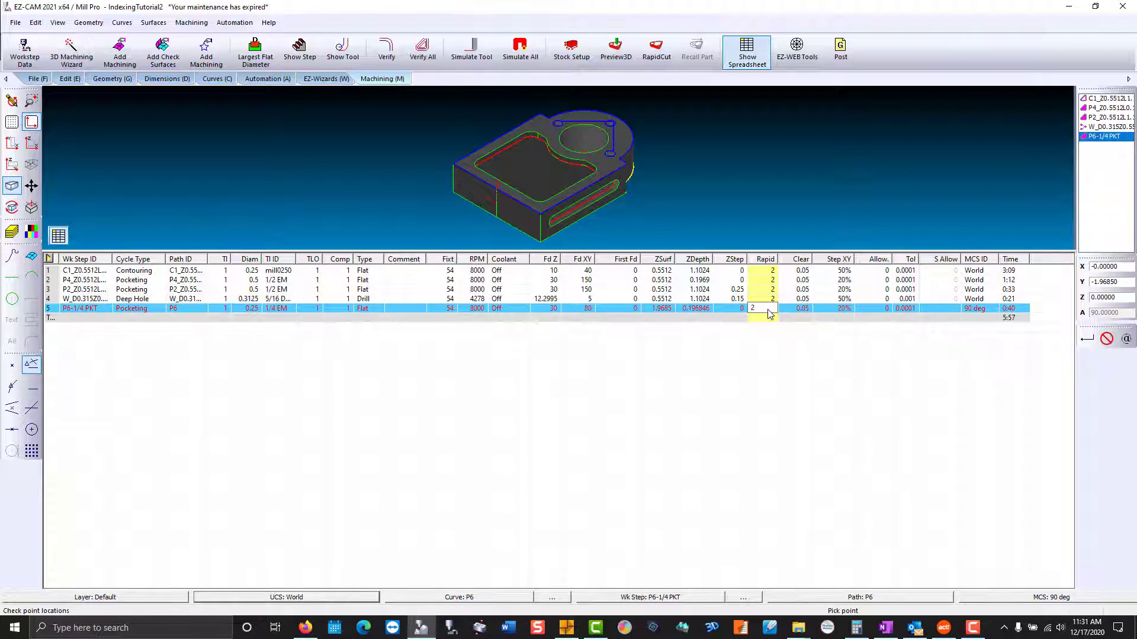
- Assign tool 2 to the P4/P2 pockets and tool 3 to the drill step, then hide the spreadsheet
{"action": "left_click", "coordinate": [230, 279]}
{"action": "type", "text": "2"}
{"action": "left_click", "coordinate": [226, 287]}
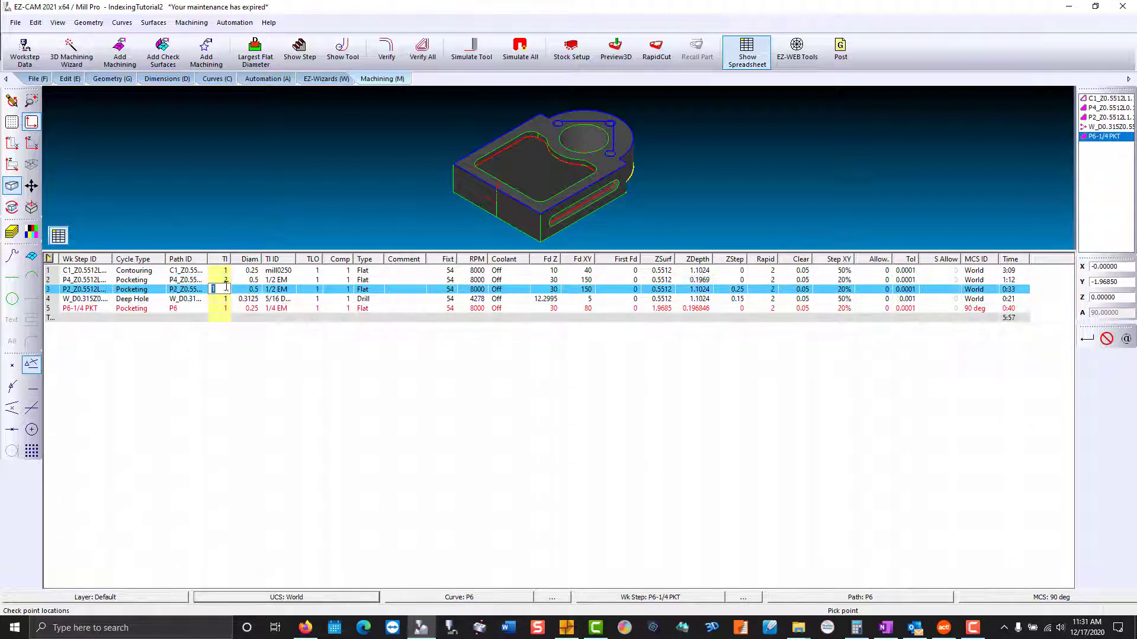
{"action": "left_click", "coordinate": [224, 299]}
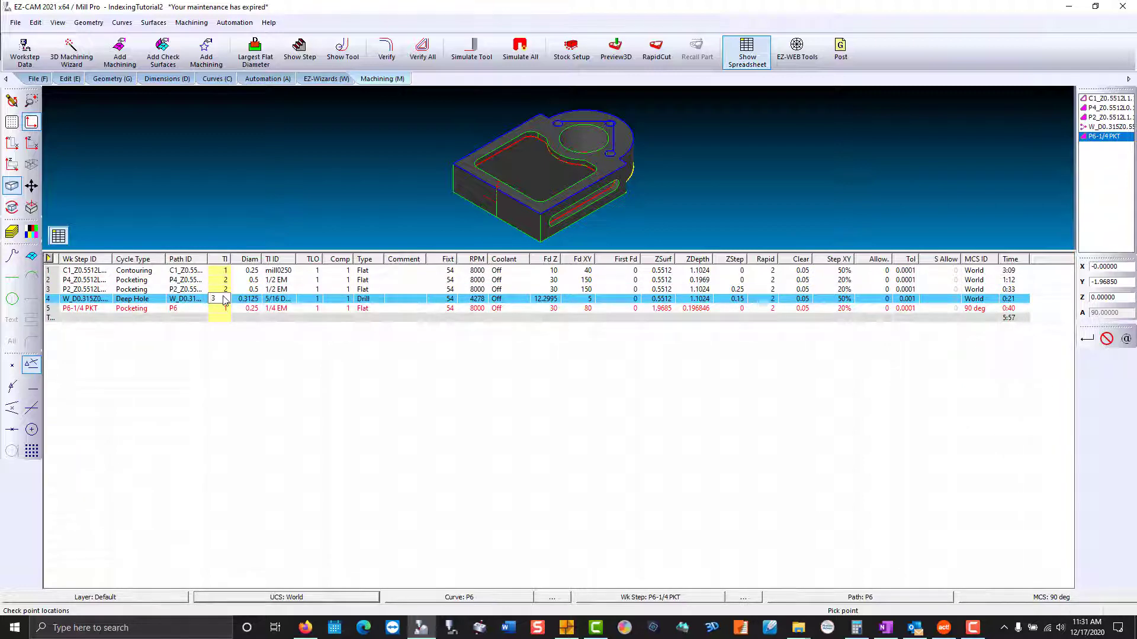
{"action": "left_click", "coordinate": [63, 235]}
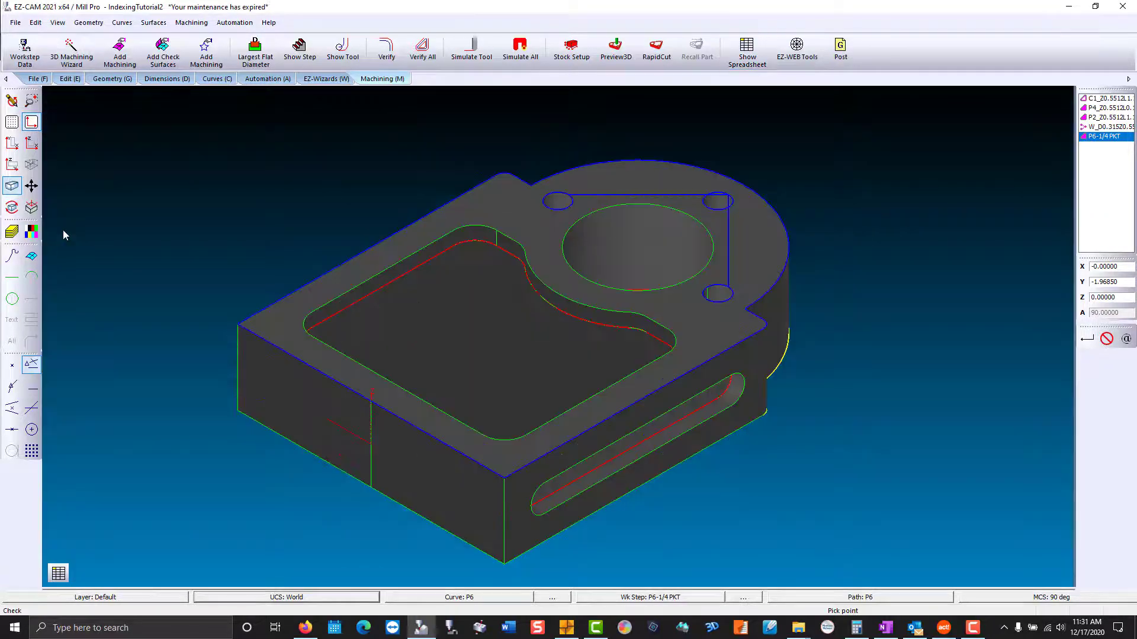
- Verify all toolpaths (5.96 min estimate) and rotate the 3D solid preview of the machined part
{"action": "left_click", "coordinate": [437, 48]}
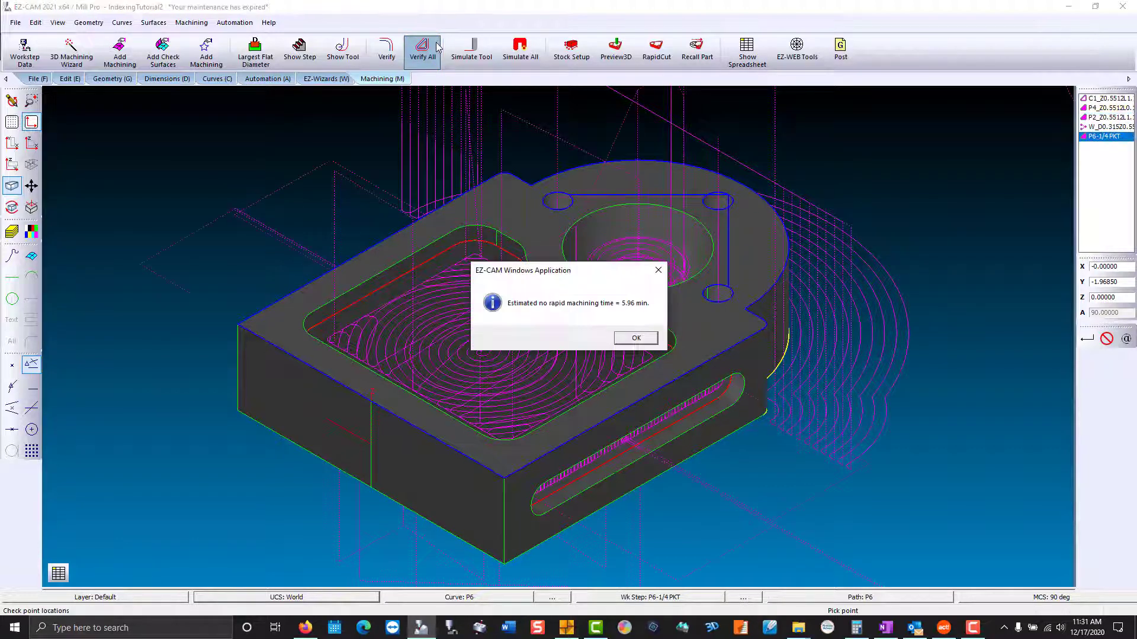
{"action": "left_click", "coordinate": [634, 339]}
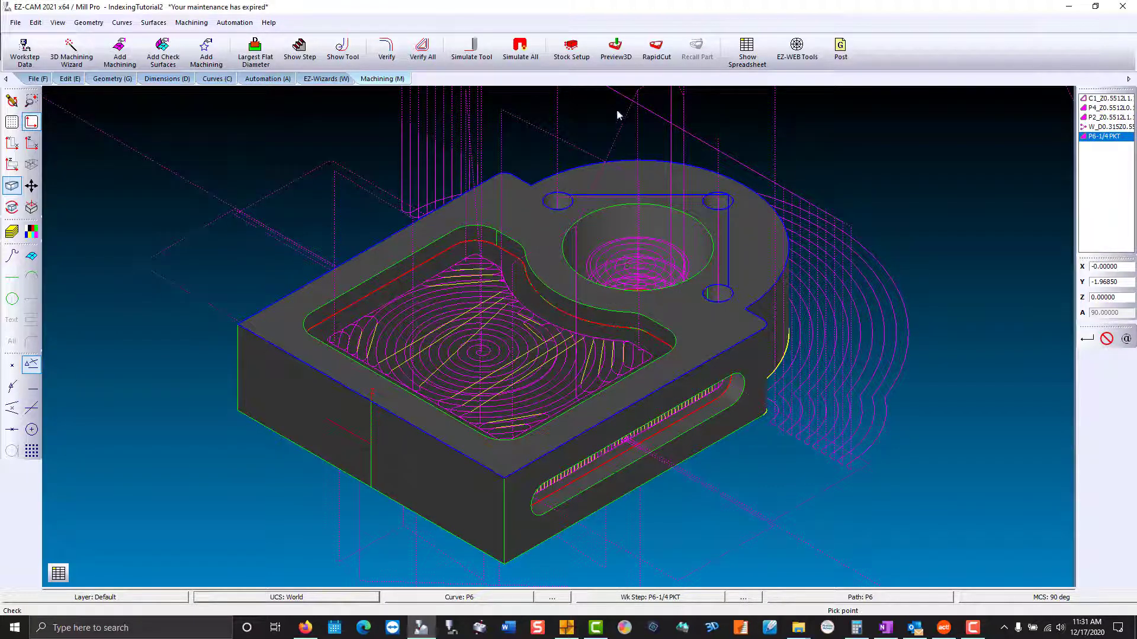
{"action": "left_click", "coordinate": [616, 50]}
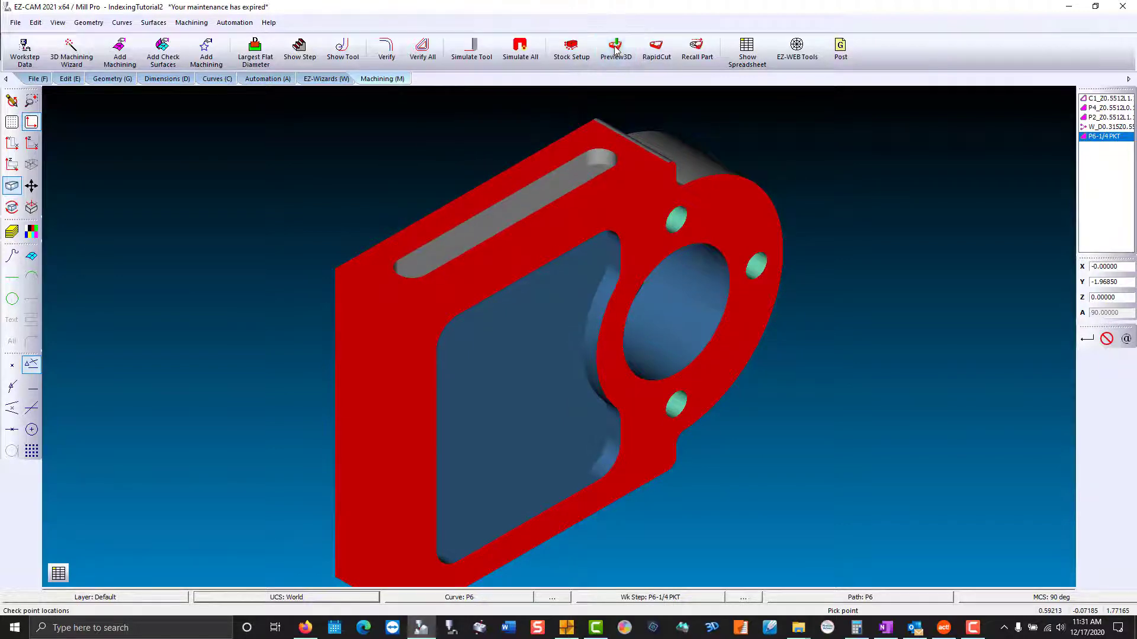
{"action": "middle_click_drag", "start_coordinate": [667, 452], "coordinate": [543, 201]}
{"action": "left_click_drag", "start_coordinate": [543, 200], "coordinate": [522, 181]}
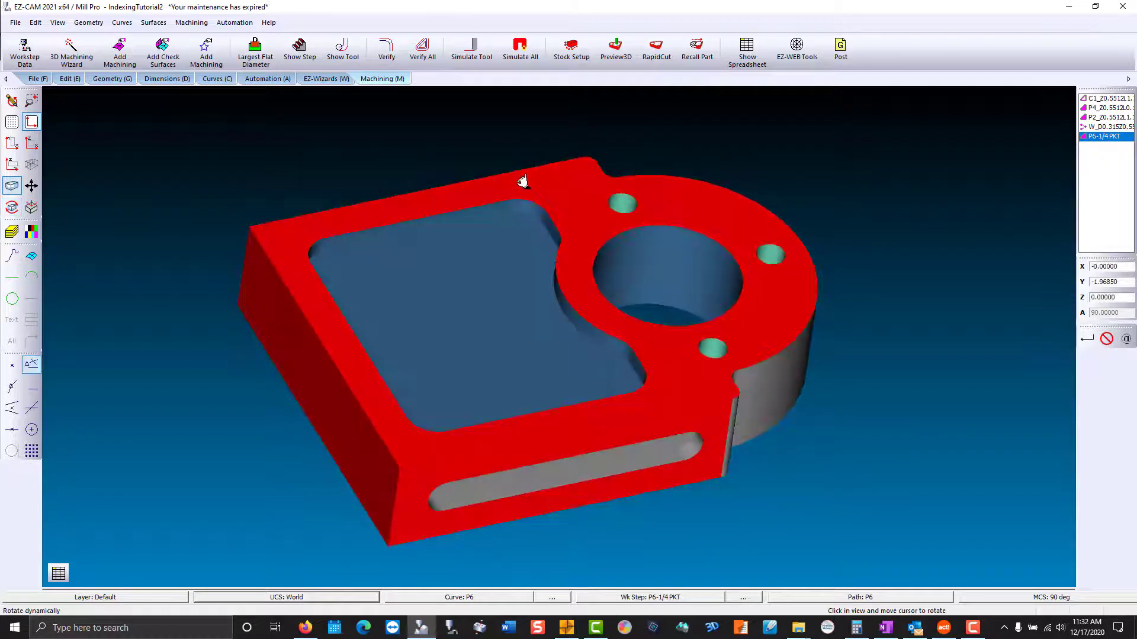
- Post the G-code with the haas4x-EZCAM post as program 12345, listed in Notepad
{"action": "left_click", "coordinate": [840, 50]}
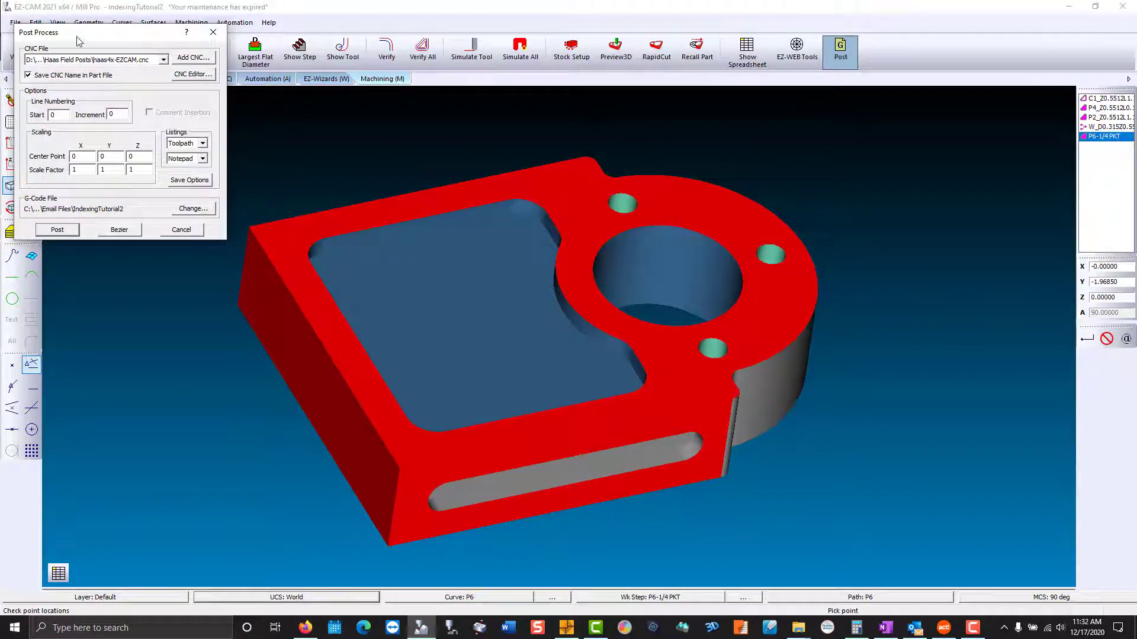
{"action": "left_click_drag", "start_coordinate": [77, 35], "coordinate": [477, 134]}
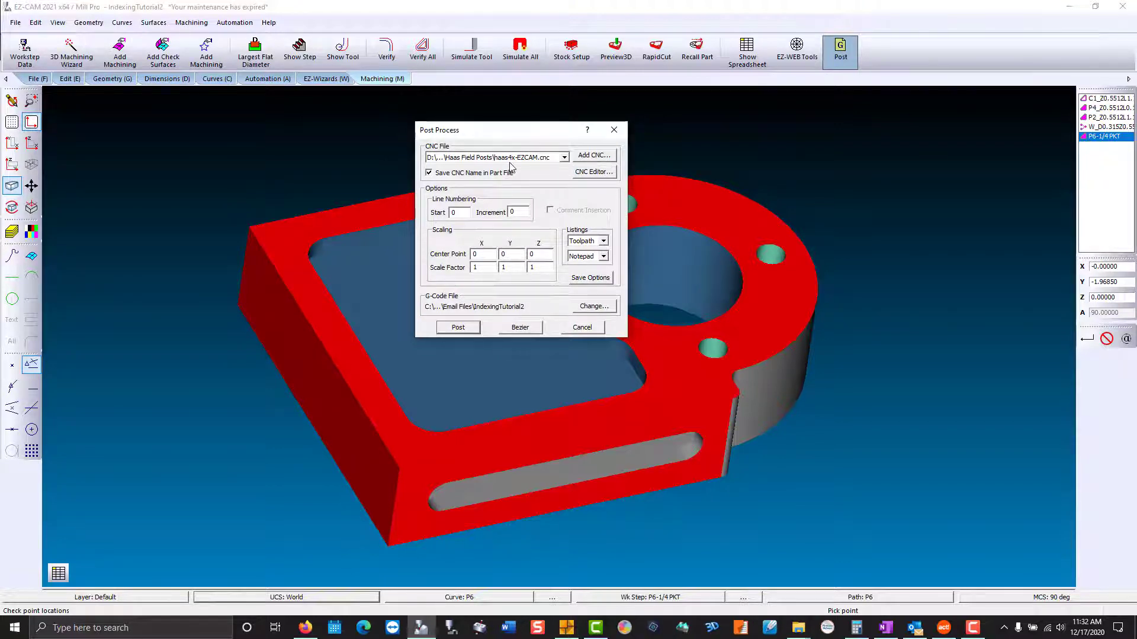
{"action": "left_click", "coordinate": [468, 328]}
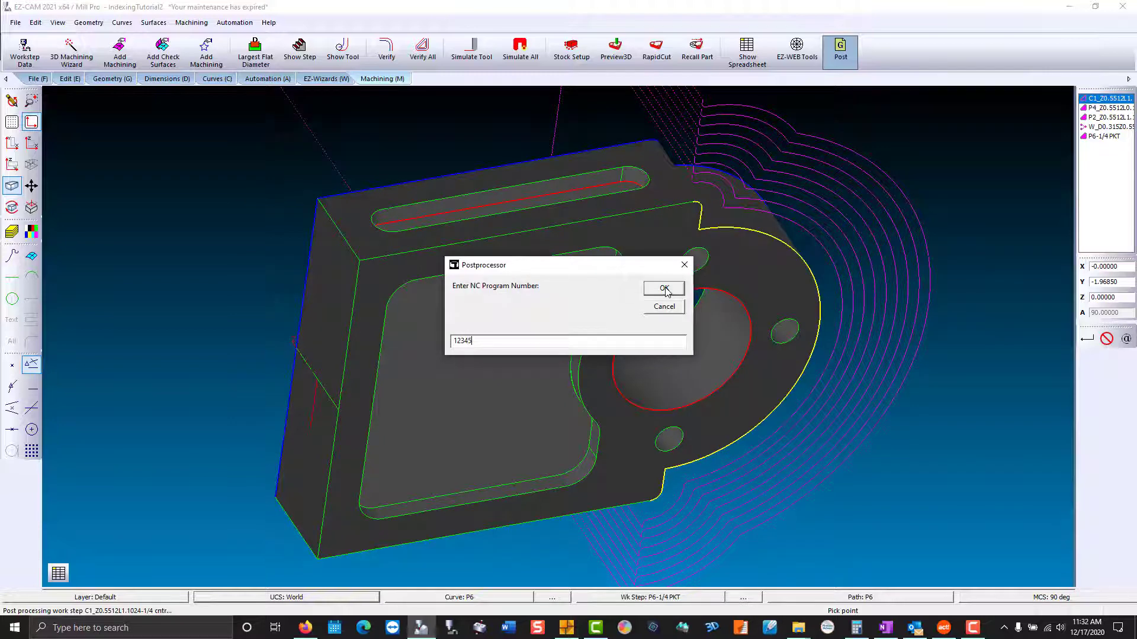
{"action": "left_click", "coordinate": [658, 290]}
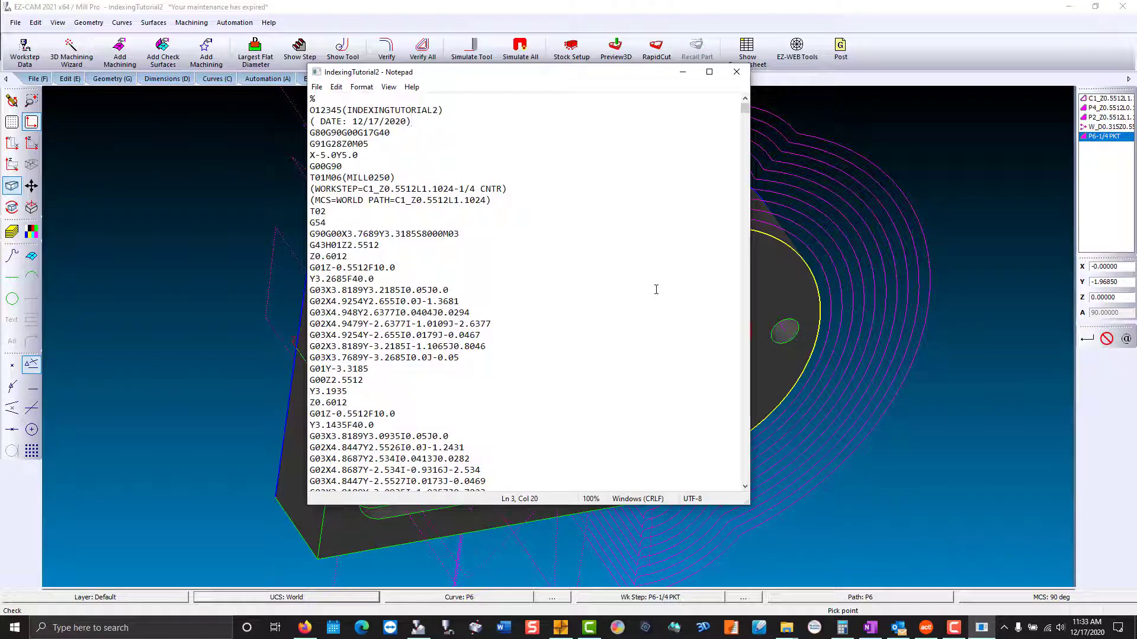
- Search the Notepad G-code for the A180 rotary move, then for A90
{"action": "left_click", "coordinate": [336, 87]}
{"action": "left_click", "coordinate": [357, 187]}
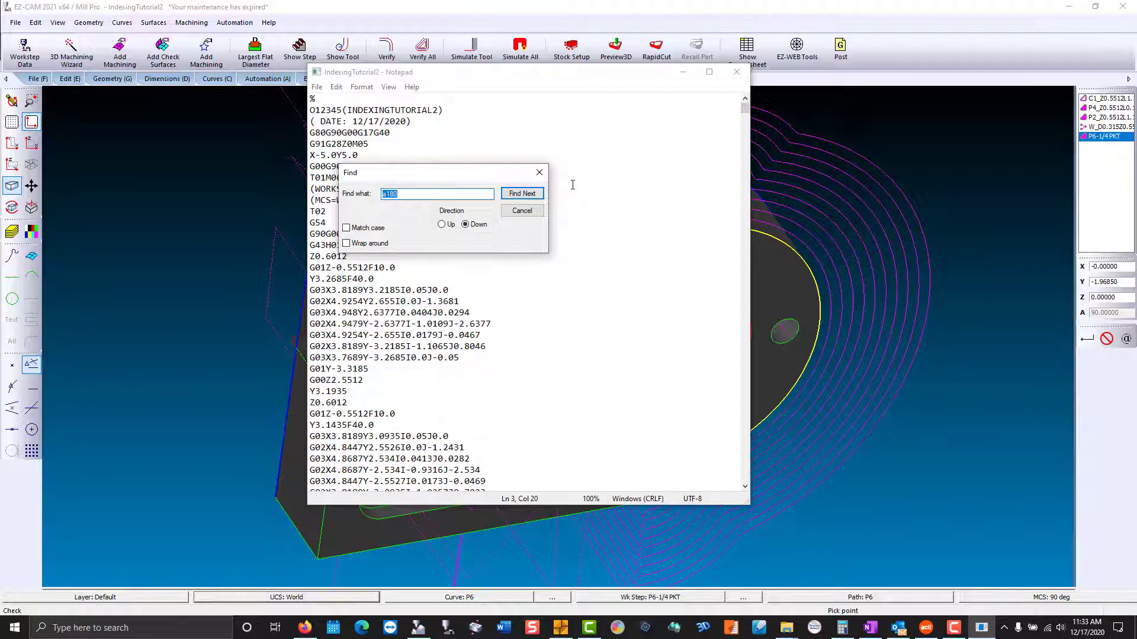
{"action": "left_click", "coordinate": [529, 194]}
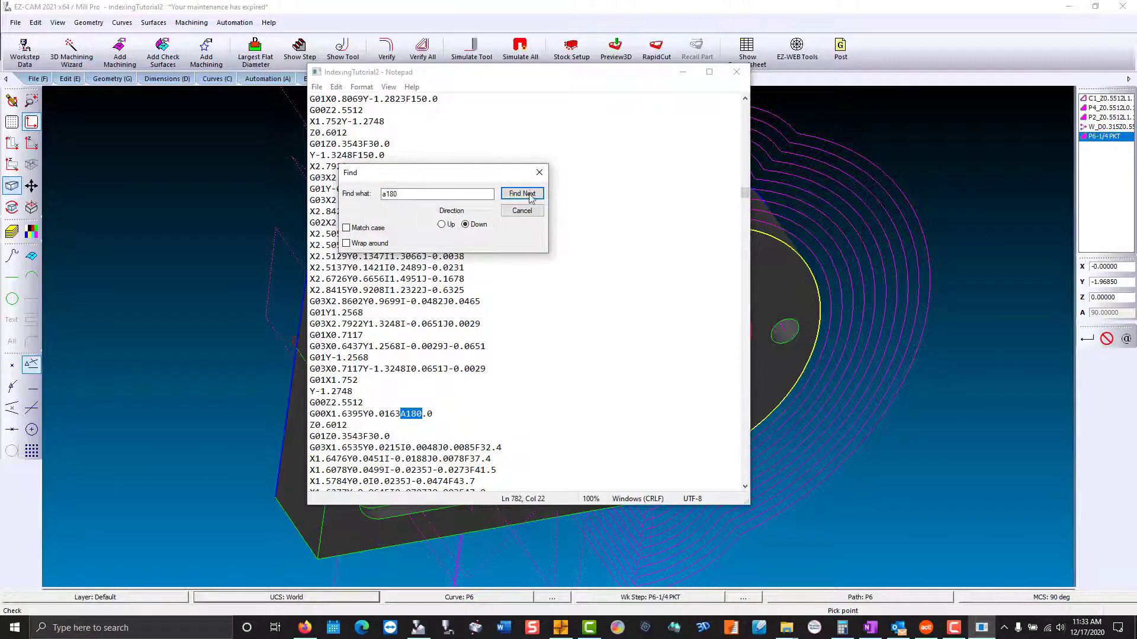
{"action": "left_click_drag", "start_coordinate": [382, 192], "coordinate": [408, 190]}
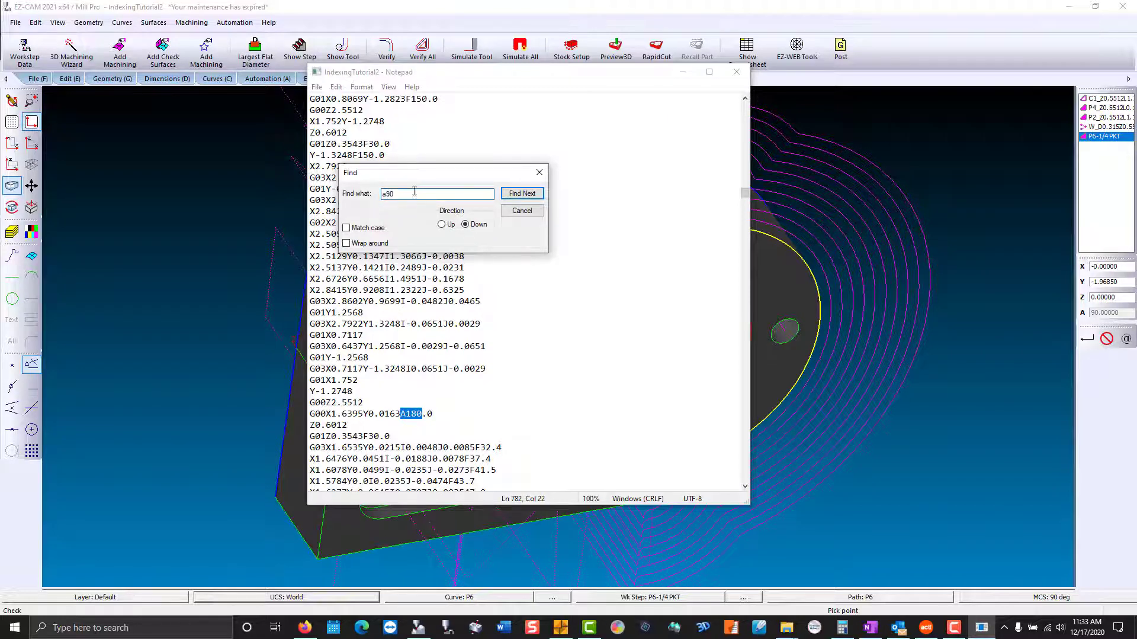
{"action": "left_click", "coordinate": [521, 193]}
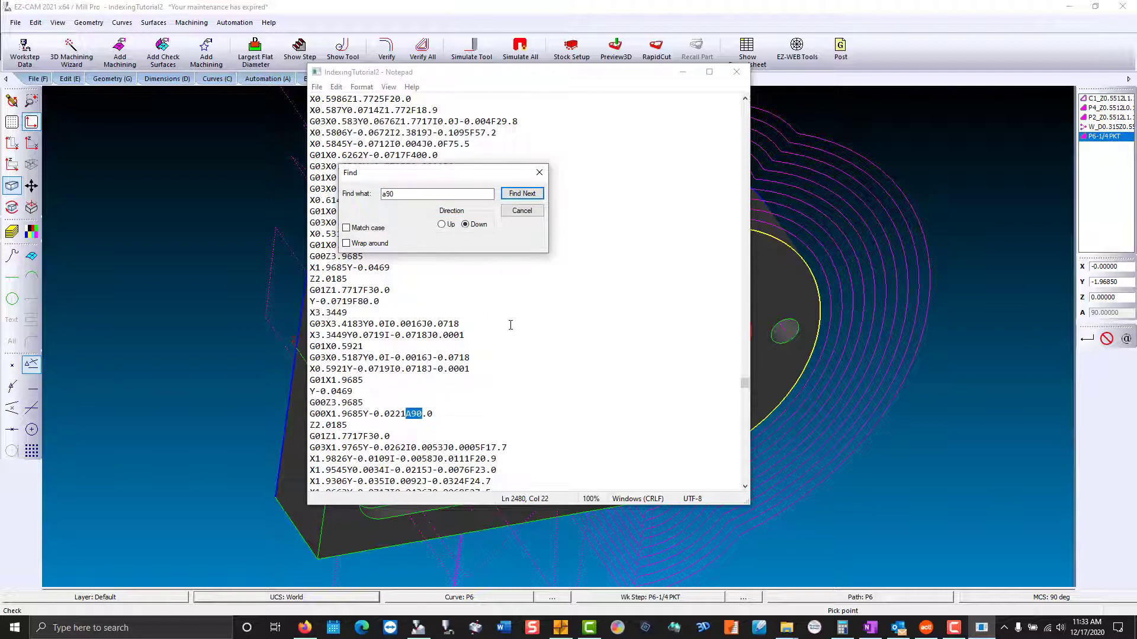
{"action": "scroll", "coordinate": [510, 325], "scroll_direction": "down", "scroll_amount": 2}
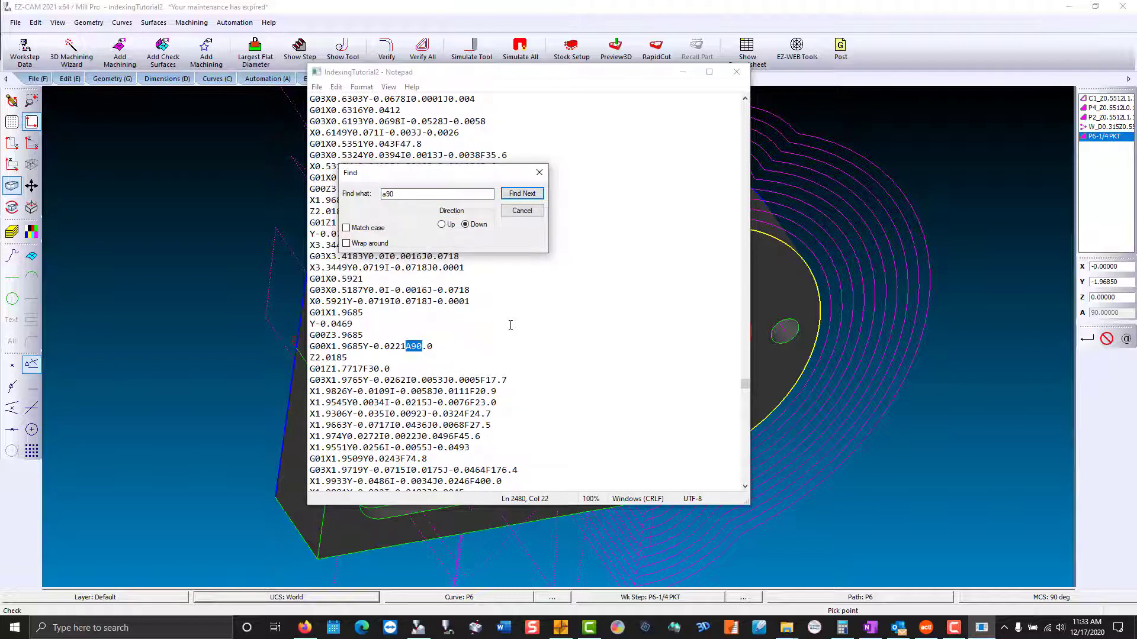